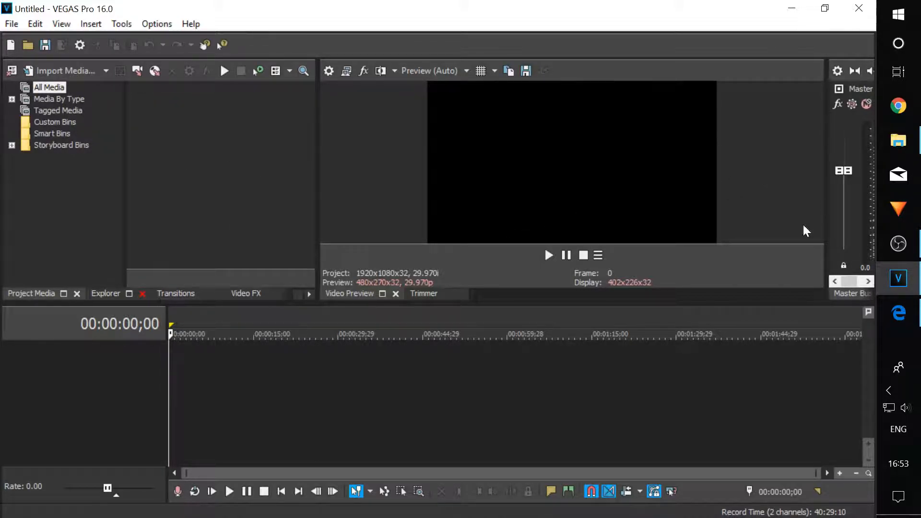
Step: Switch to Edge and browse the Bing image results for mass effect for a suitable background picture
left_click(899, 316)
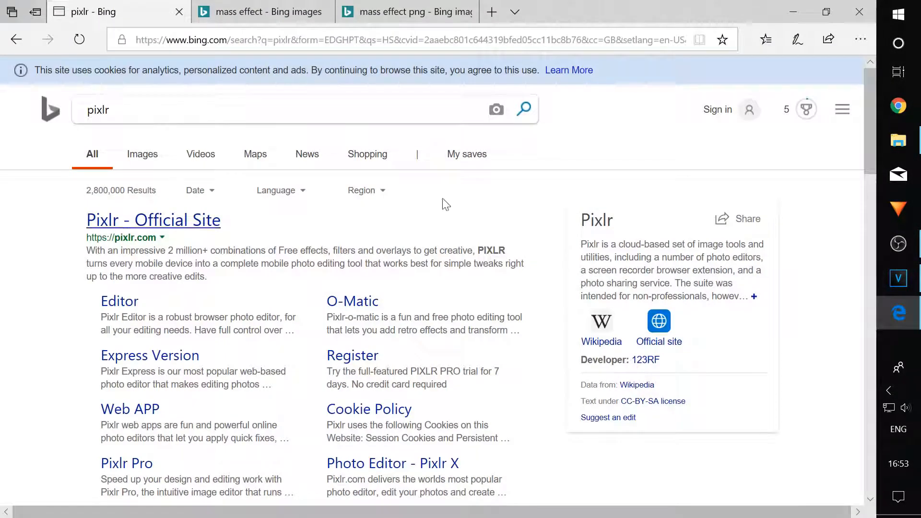
left_click(255, 17)
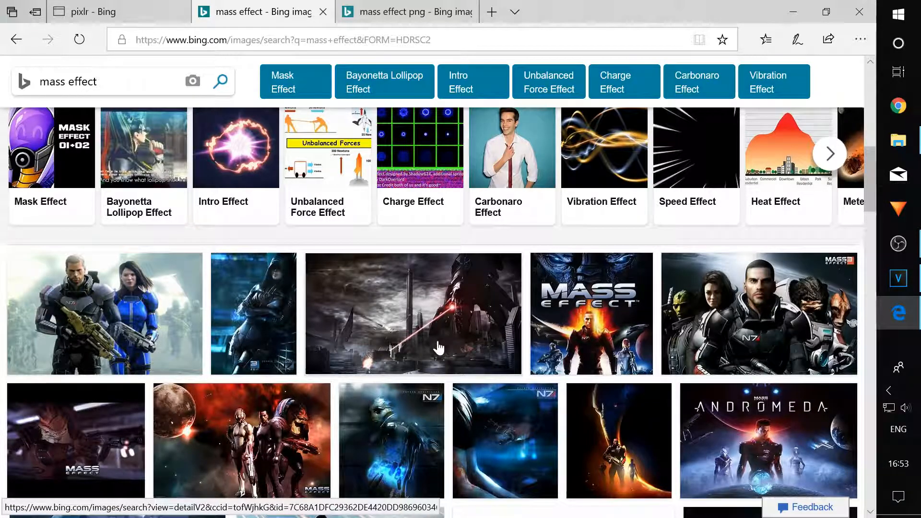
mouse_move(438, 347)
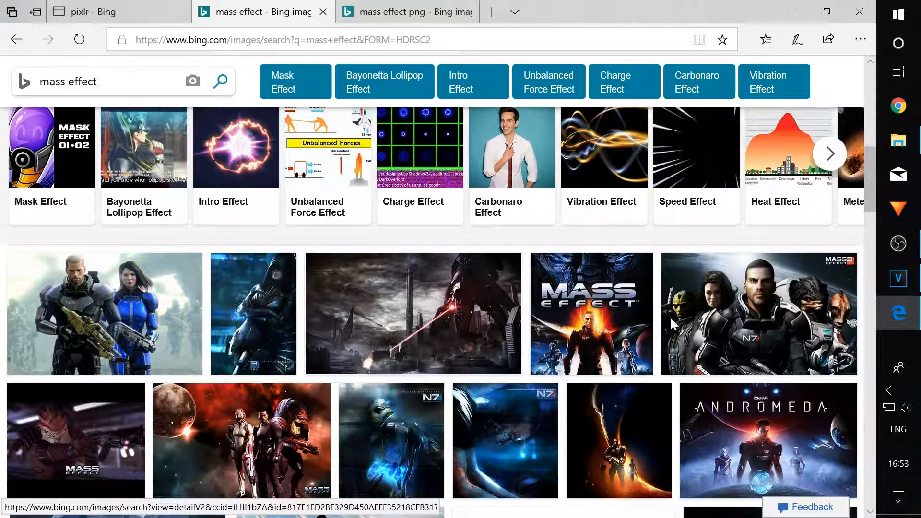
scroll(343, 326, "up", 4)
scroll(343, 325, "down", 4)
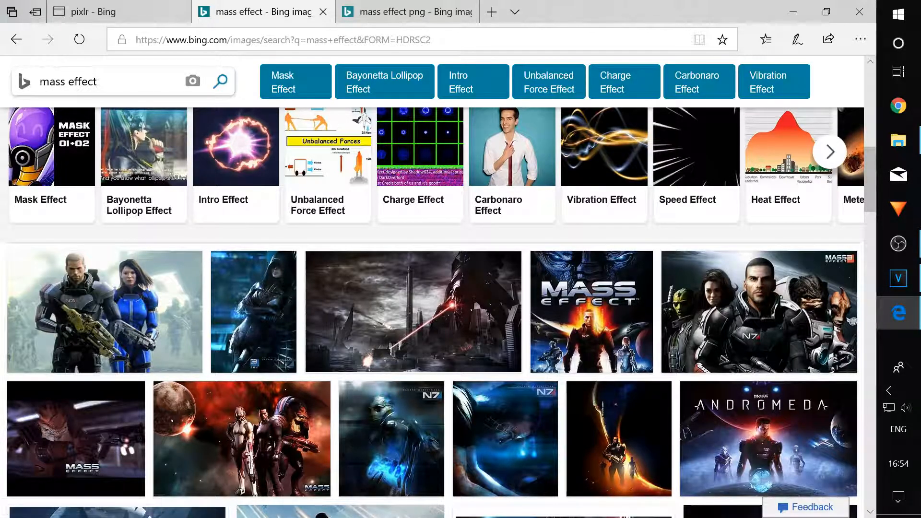
scroll(195, 181, "up", 2)
scroll(202, 180, "down", 4)
scroll(288, 256, "up", 10)
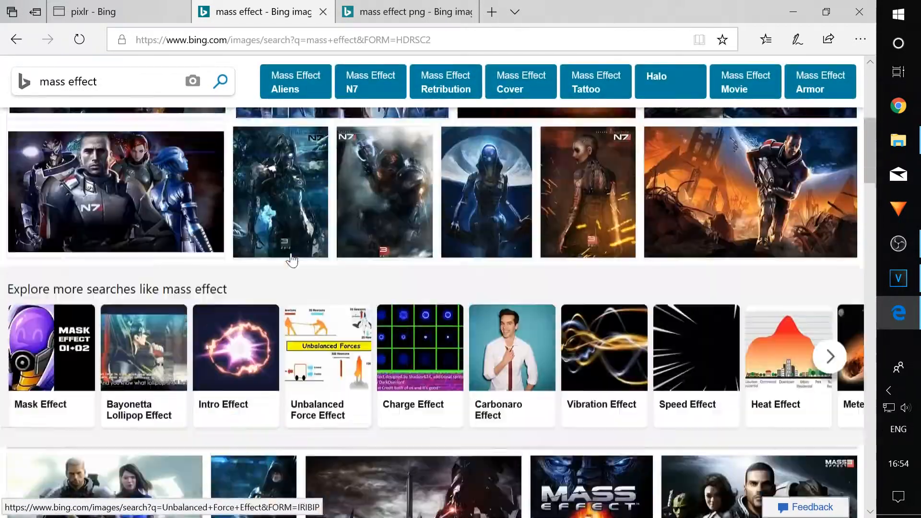
scroll(296, 248, "down", 5)
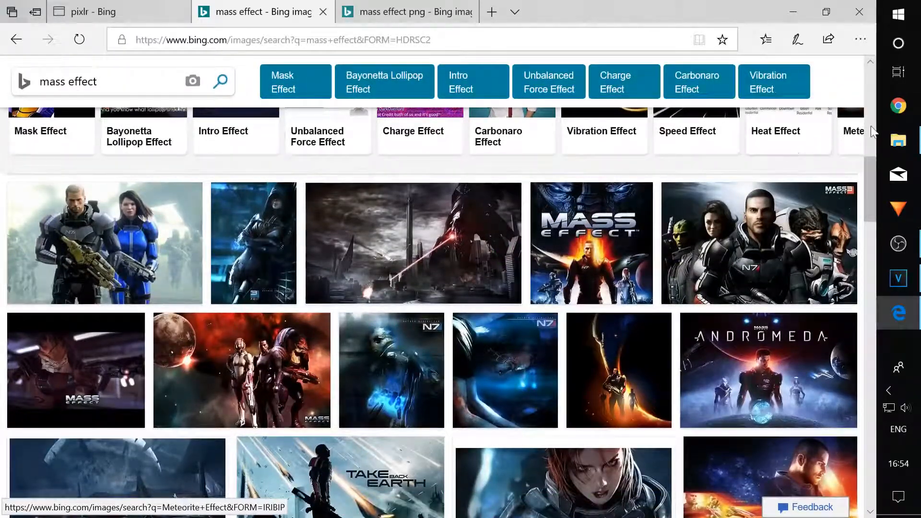
Step: Check the saved pictures in the Tutorial example folder and view the 1920 x 1200 levelsave.com picture of two armoured Mass Effect characters
left_click(902, 143)
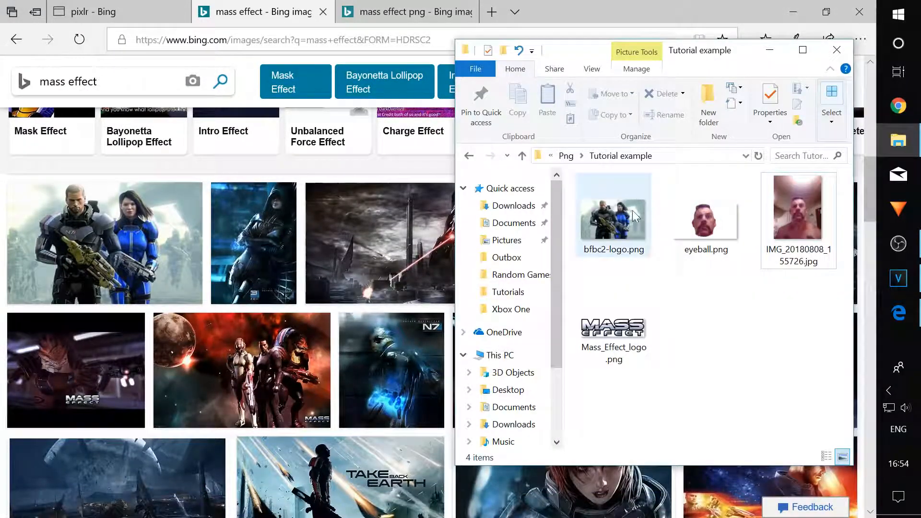
left_click(769, 50)
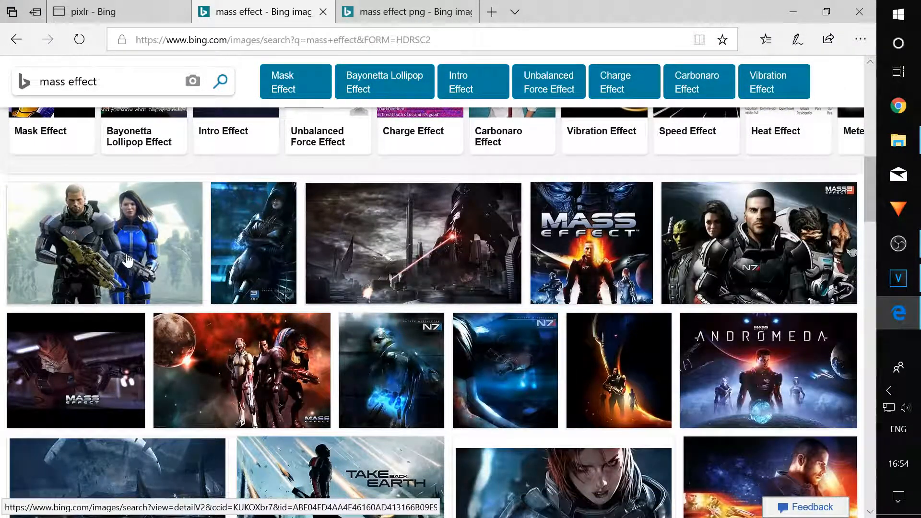
scroll(126, 262, "up", 1)
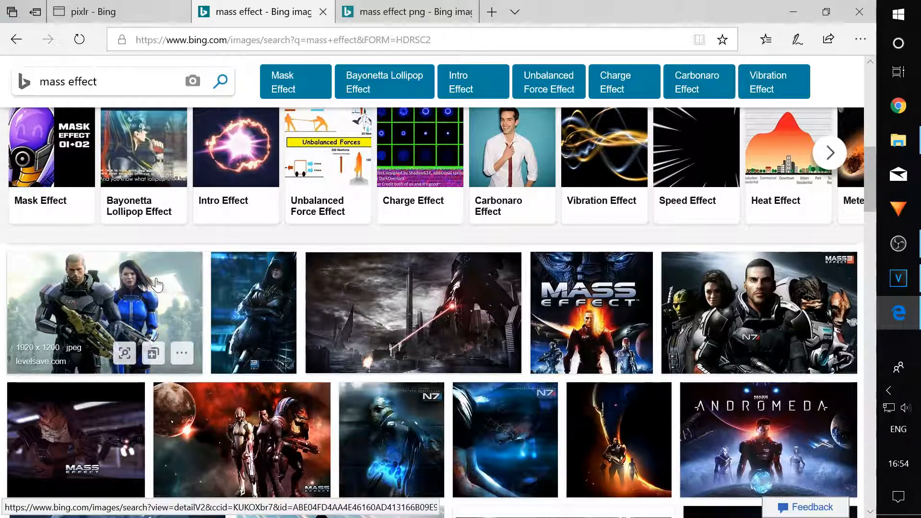
left_click(71, 353)
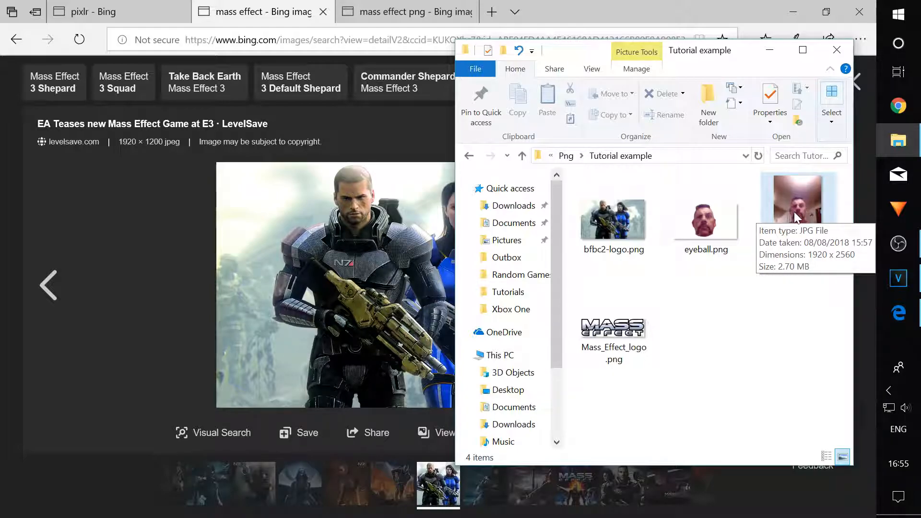
Step: Go to the official Pixlr site from the search results, accept its privacy notice and launch Pixlr Editor
left_click(85, 10)
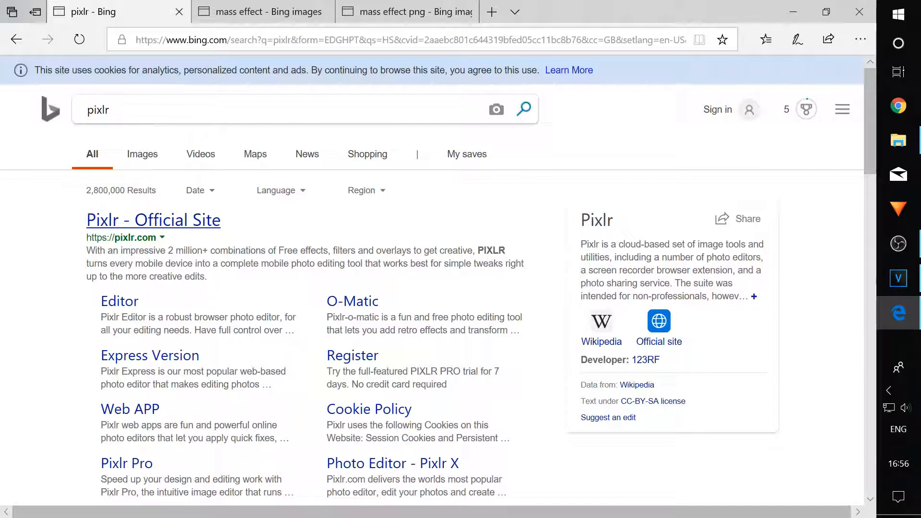
left_click(110, 219)
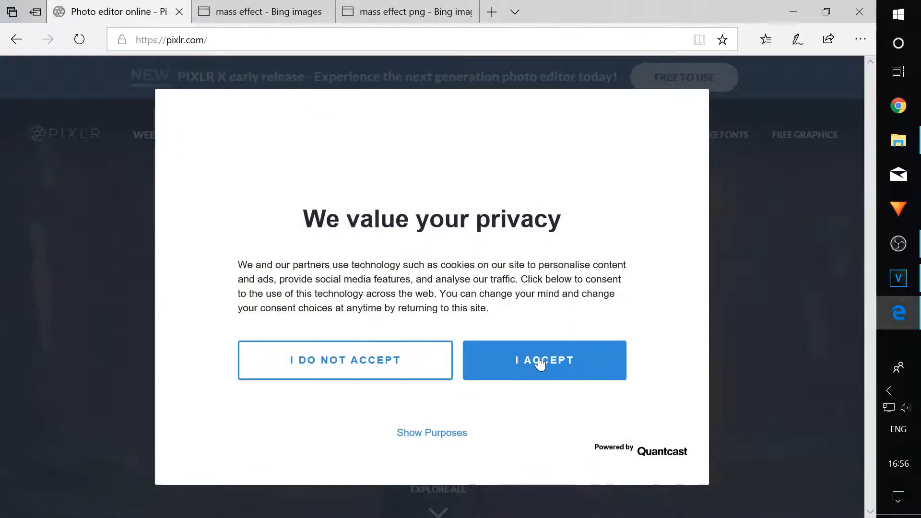
left_click(540, 364)
left_click(485, 388)
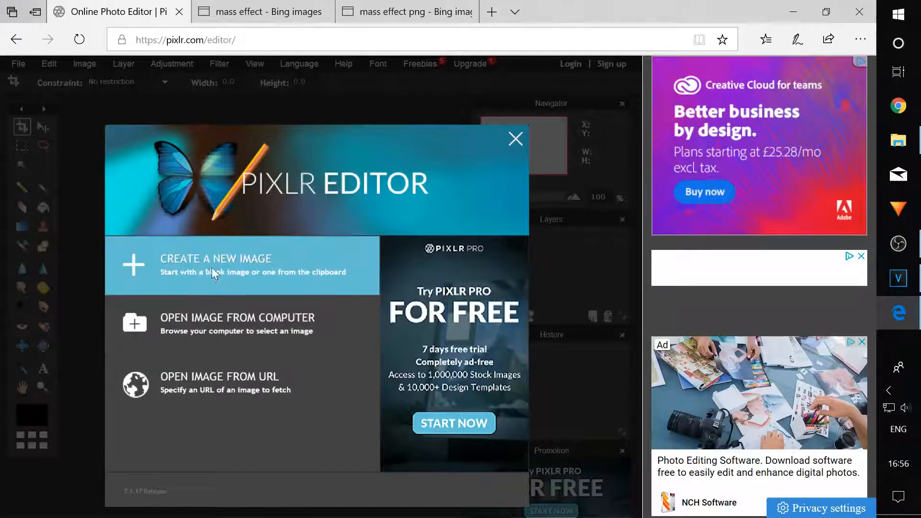
Step: Create a new transparent image 1920 pixels wide and 1080 pixels high
left_click(207, 266)
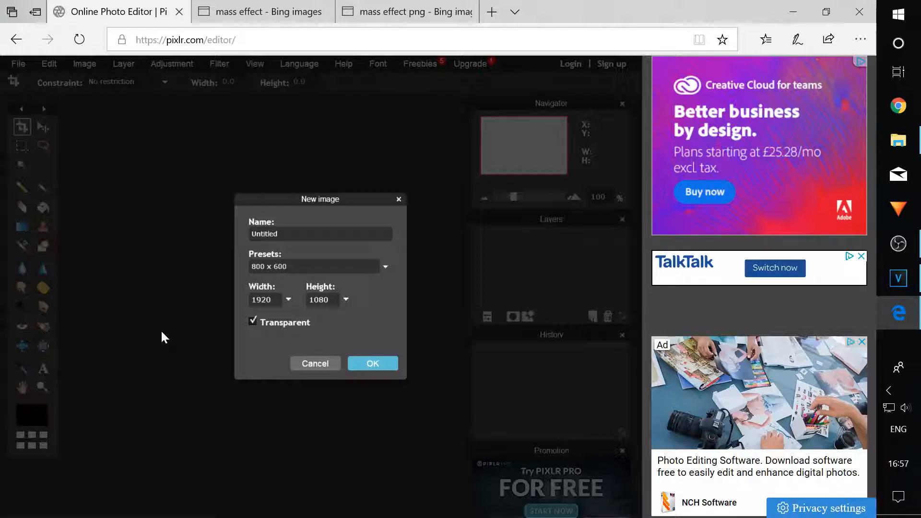
left_click(371, 363)
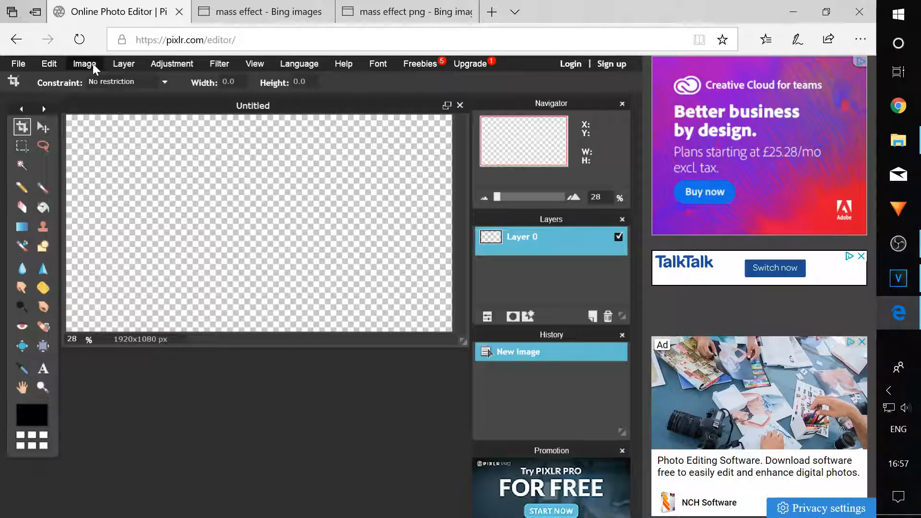
Step: Open IMG_20180808_155726.jpg from the Png > Tutorial example folder as a layer and move it up until the face fills the canvas
left_click(120, 64)
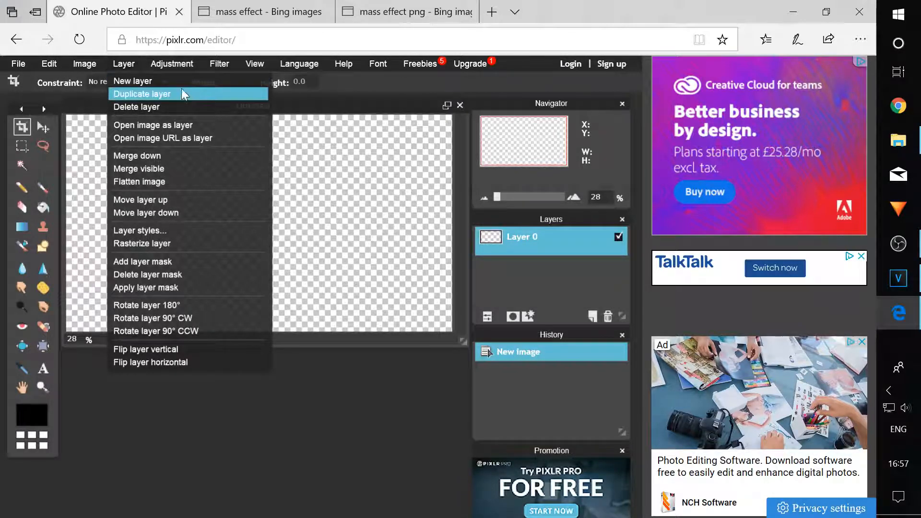
left_click(137, 125)
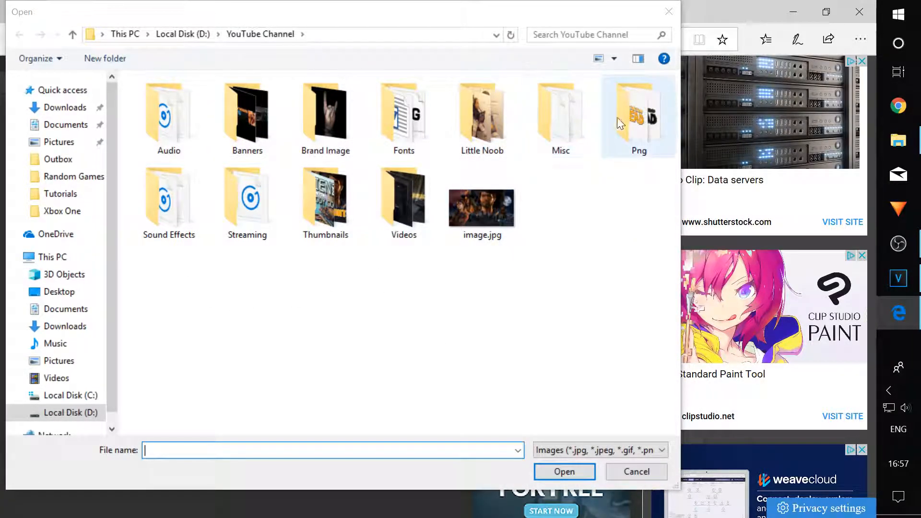
left_click(644, 113)
double_click(643, 113)
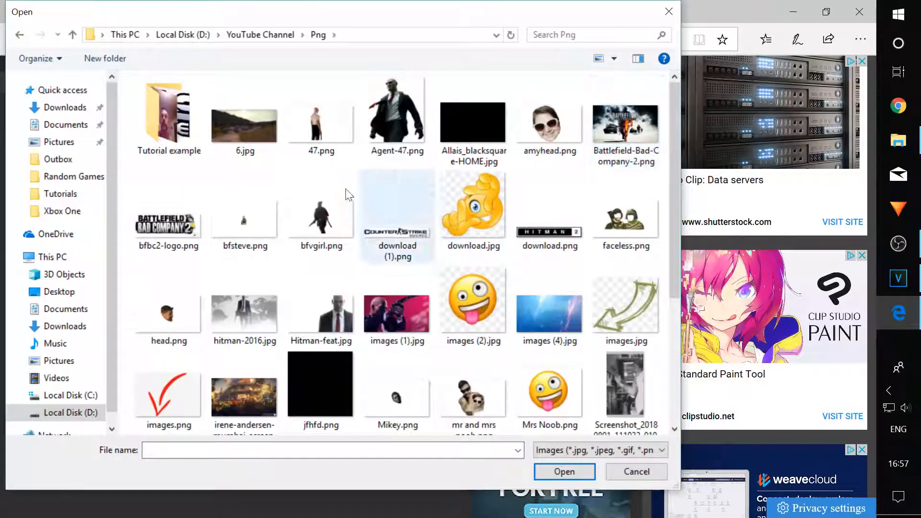
double_click(161, 109)
left_click(323, 115)
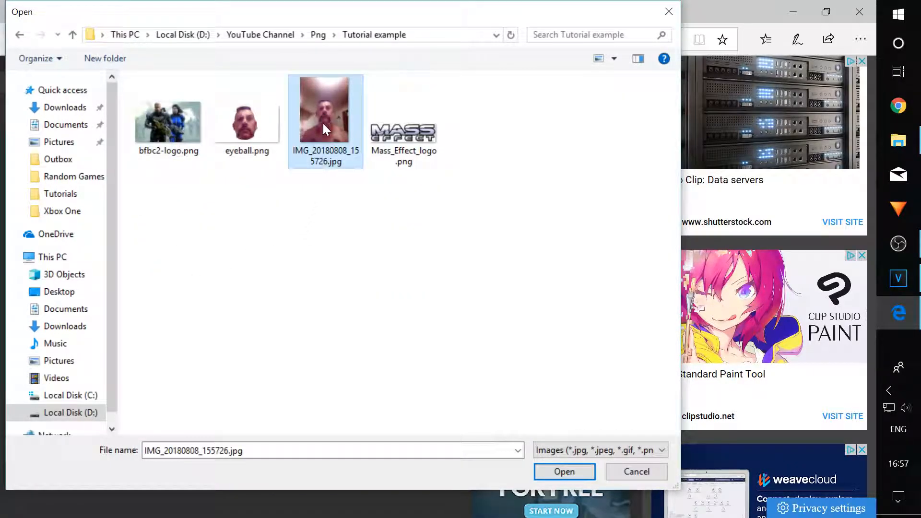
left_click(557, 472)
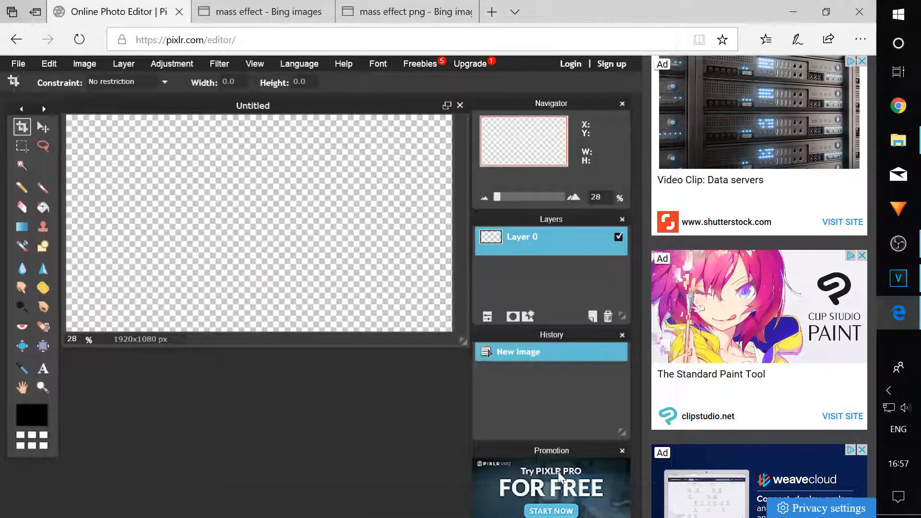
left_click(44, 127)
left_click_drag(157, 283, 148, 112)
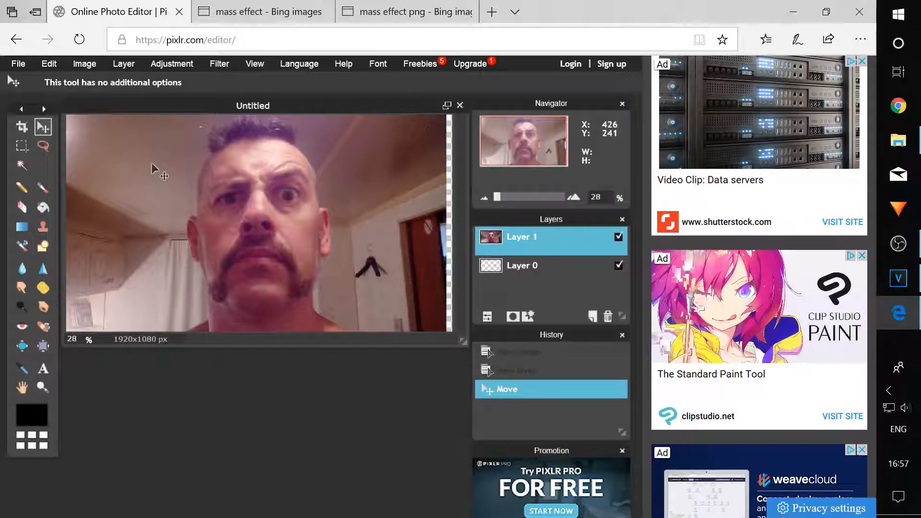
Step: Roughly erase the background around the head on Layer 1 using the hard round 200 eraser brush
left_click(21, 209)
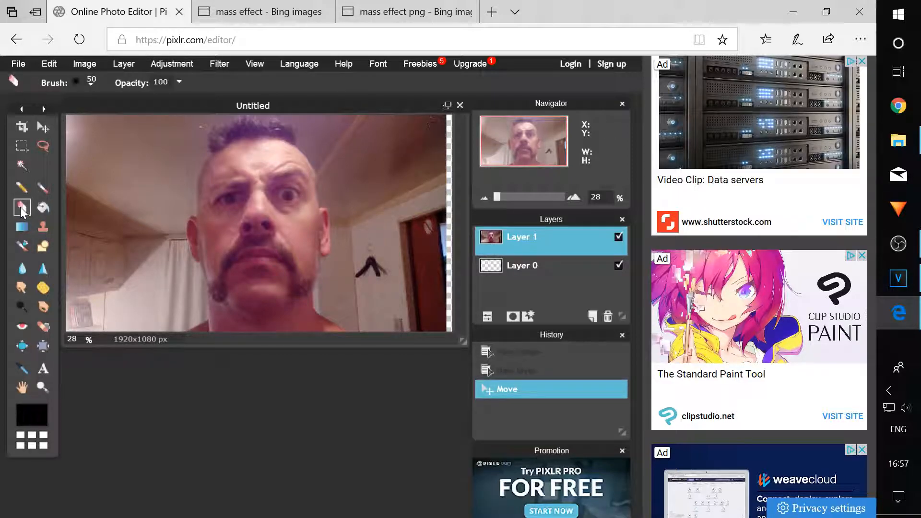
left_click(89, 83)
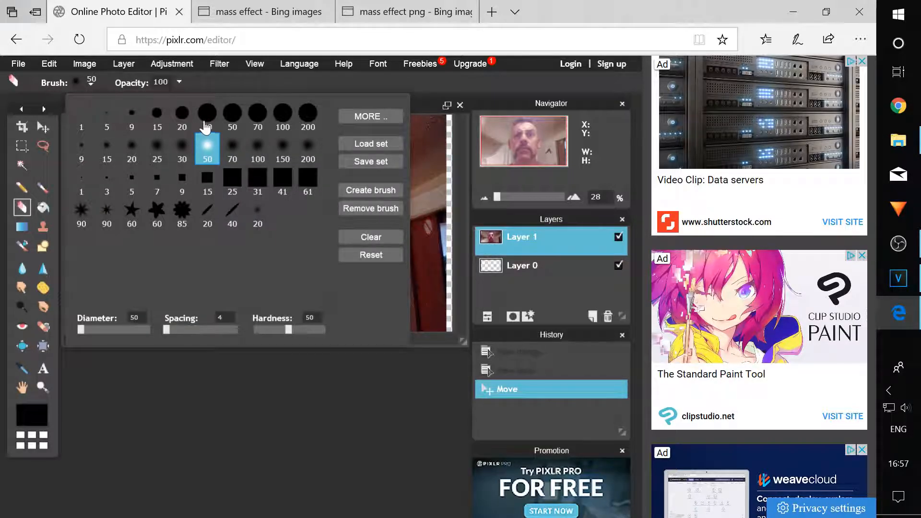
left_click(309, 120)
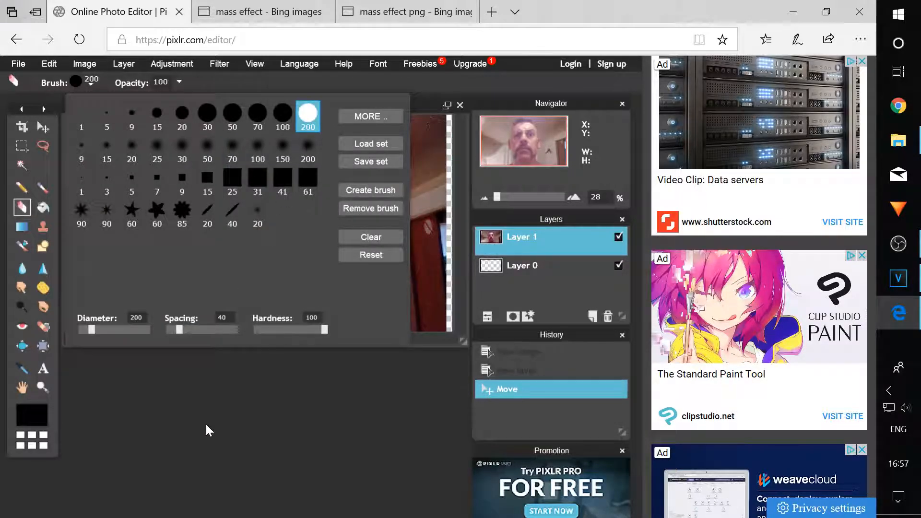
left_click(208, 427)
mouse_move(94, 128)
left_mouse_down()
mouse_move(74, 127)
mouse_move(171, 132)
mouse_move(159, 190)
mouse_move(143, 150)
mouse_move(54, 156)
mouse_move(65, 245)
mouse_move(90, 153)
mouse_move(110, 194)
mouse_move(124, 193)
mouse_move(130, 267)
mouse_move(91, 226)
mouse_move(75, 316)
mouse_move(73, 286)
mouse_move(86, 324)
mouse_move(119, 330)
mouse_move(110, 277)
mouse_move(123, 316)
mouse_move(136, 285)
mouse_move(151, 291)
mouse_move(132, 330)
mouse_move(168, 313)
mouse_move(175, 291)
mouse_move(155, 209)
mouse_move(178, 102)
left_mouse_up()
mouse_move(312, 114)
left_mouse_down()
mouse_move(353, 152)
mouse_move(363, 288)
mouse_move(391, 331)
mouse_move(443, 328)
mouse_move(381, 277)
mouse_move(424, 272)
mouse_move(445, 298)
mouse_move(378, 210)
mouse_move(414, 298)
mouse_move(430, 251)
mouse_move(359, 117)
mouse_move(367, 126)
mouse_move(443, 128)
mouse_move(445, 197)
mouse_move(408, 161)
left_mouse_up()
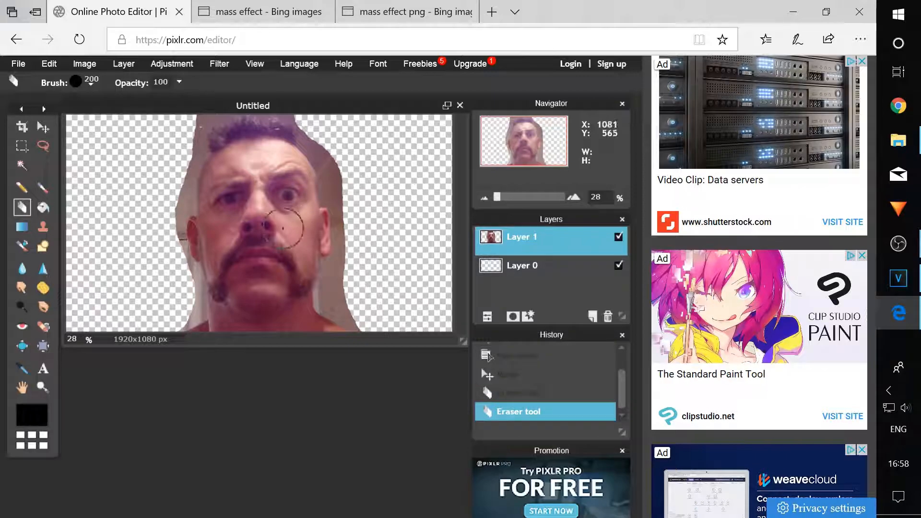
Step: Move the cut-out photo layer down and to the right to bring more space above the head into the canvas
scroll(270, 231, "up", 3)
scroll(257, 234, "down", 8)
scroll(259, 232, "up", 5)
scroll(259, 232, "down", 1)
left_click(42, 127)
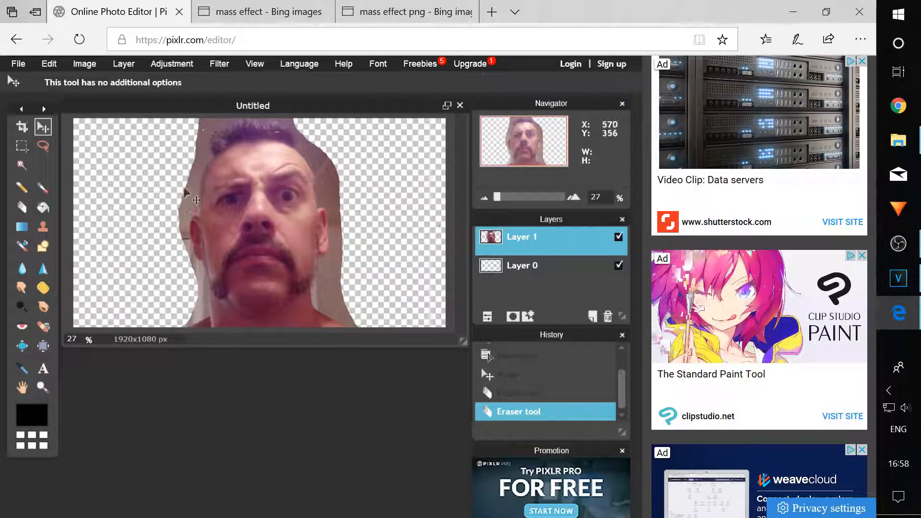
left_click_drag(184, 188, 216, 199)
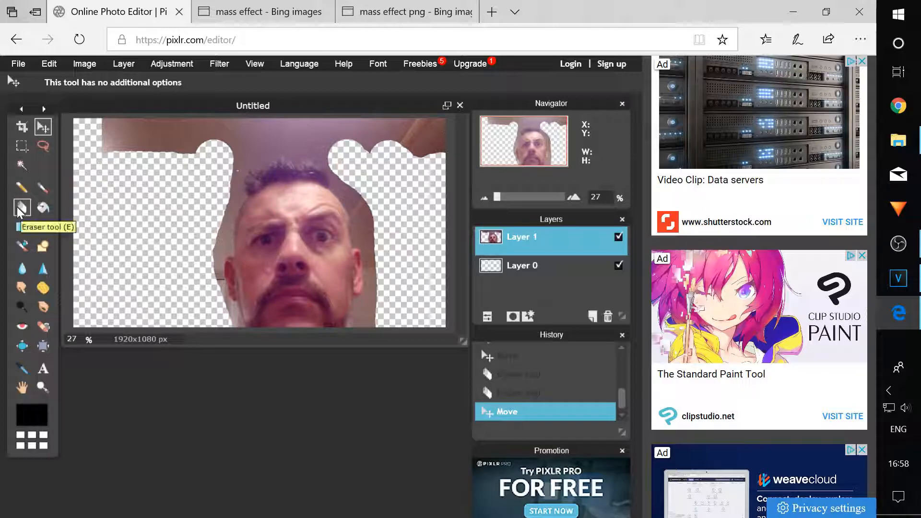
Step: Erase the leftover background close along the left side of the face and forehead with the 200 eraser brush
scroll(211, 253, "down", 2)
scroll(214, 245, "up", 5)
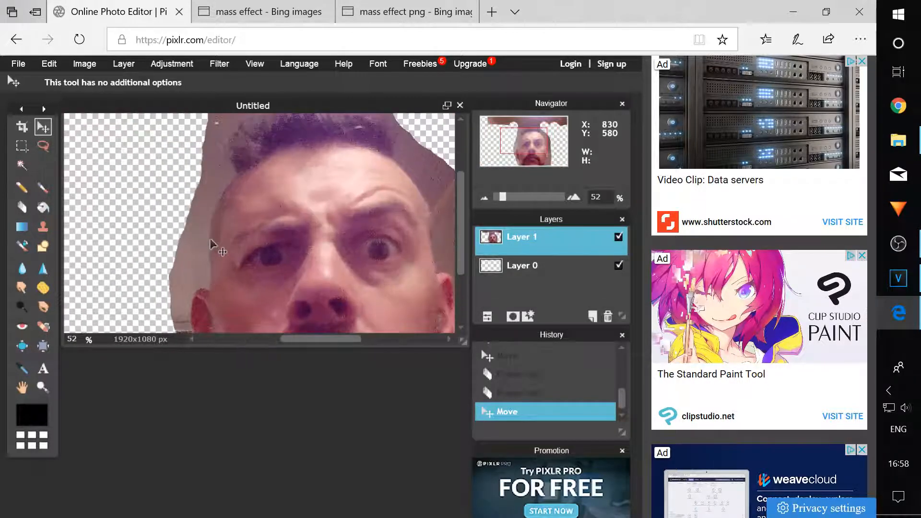
scroll(295, 237, "up", 1)
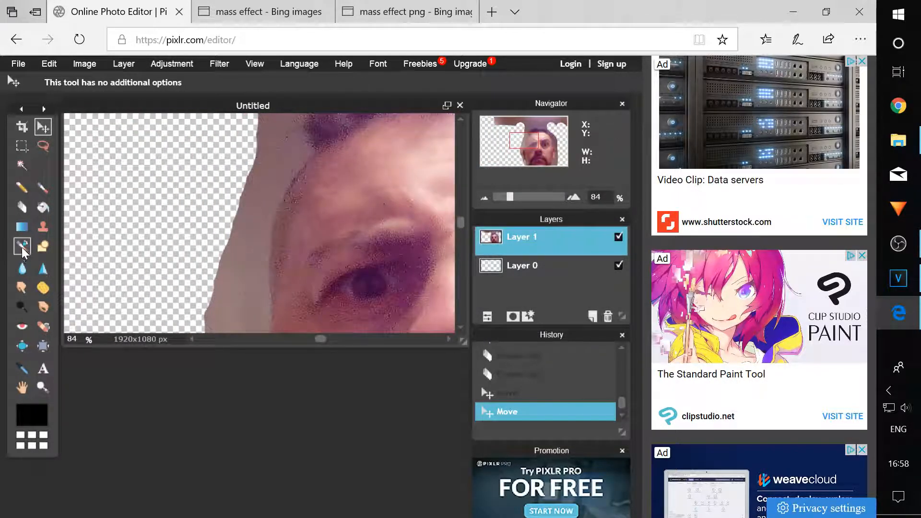
left_click(22, 208)
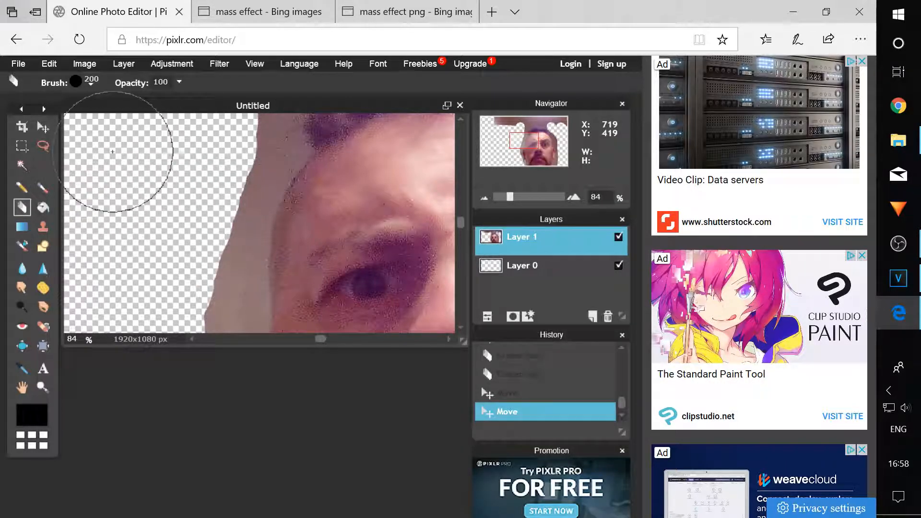
left_click(212, 222)
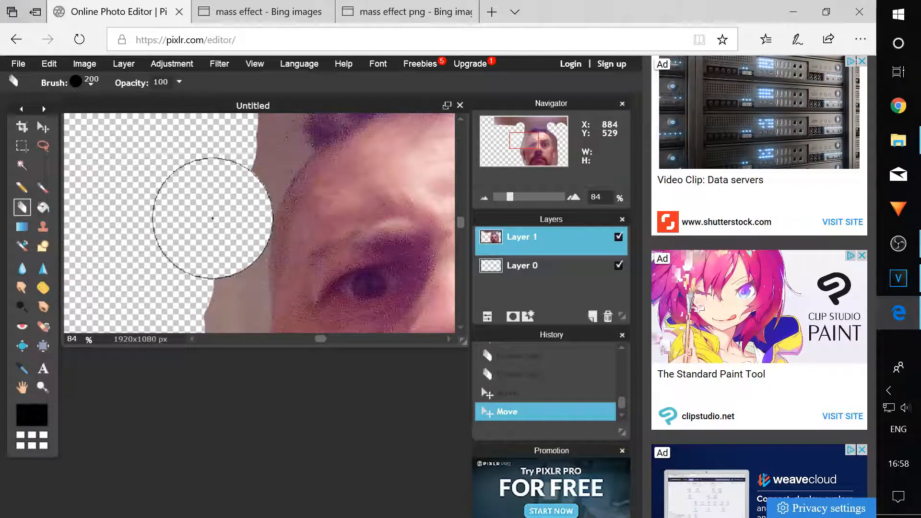
left_click_drag(210, 223, 205, 336)
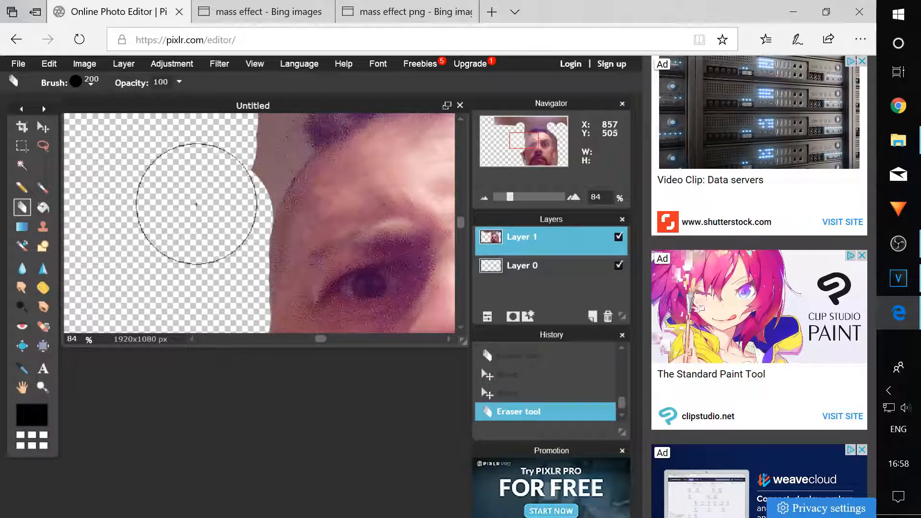
mouse_move(218, 183)
left_mouse_down()
mouse_move(216, 165)
mouse_move(236, 158)
left_mouse_up()
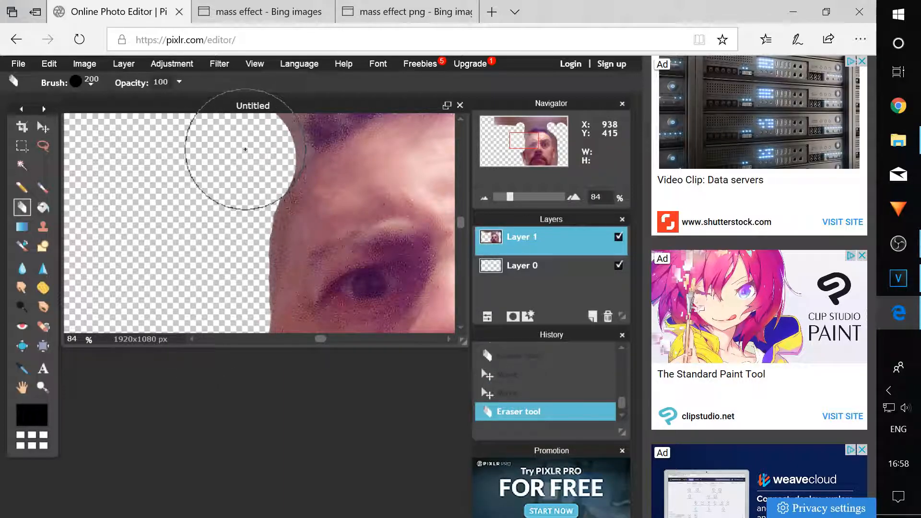
left_click(244, 150)
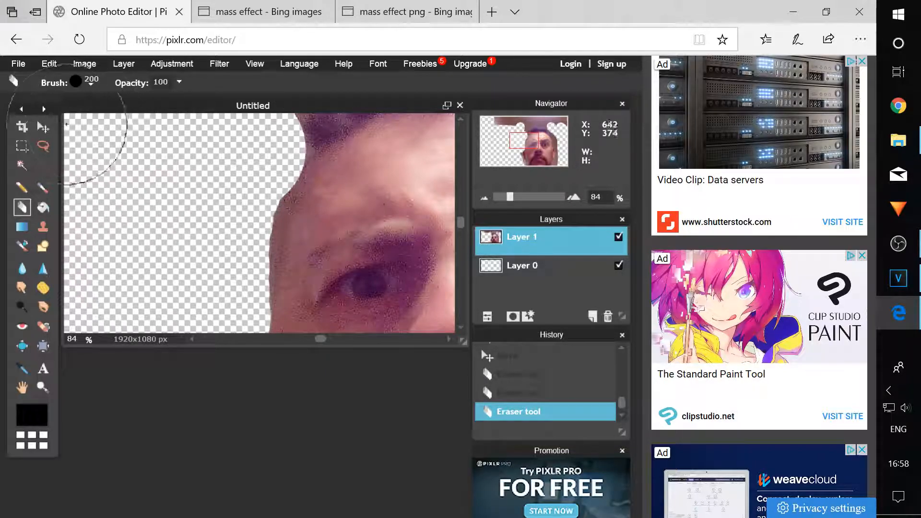
Step: Set the eraser brush size to 15 and erase the leftover background along the hairline beside the temple on Layer 1
left_click(89, 84)
left_click(152, 117)
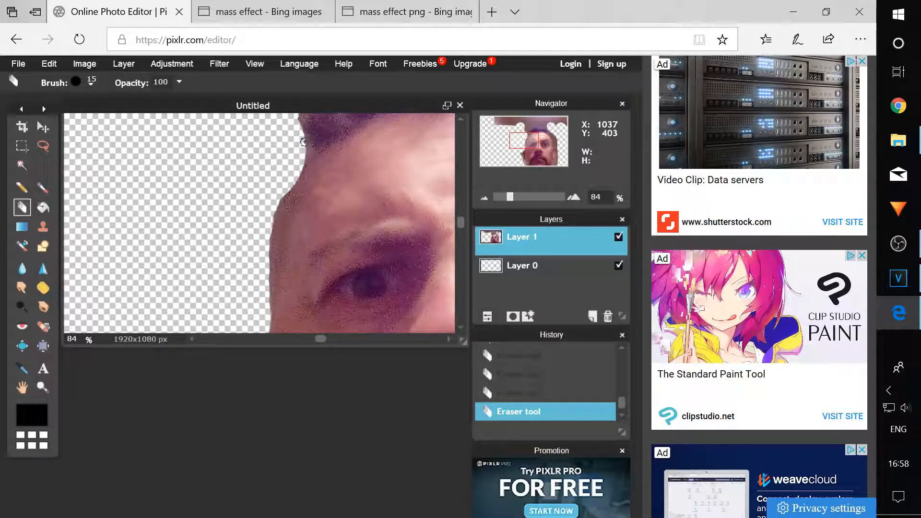
left_click_drag(306, 158, 295, 171)
Step: Move the cut-out photo layer up until the chin, neck and shoulders are inside the canvas
scroll(247, 254, "down", 6)
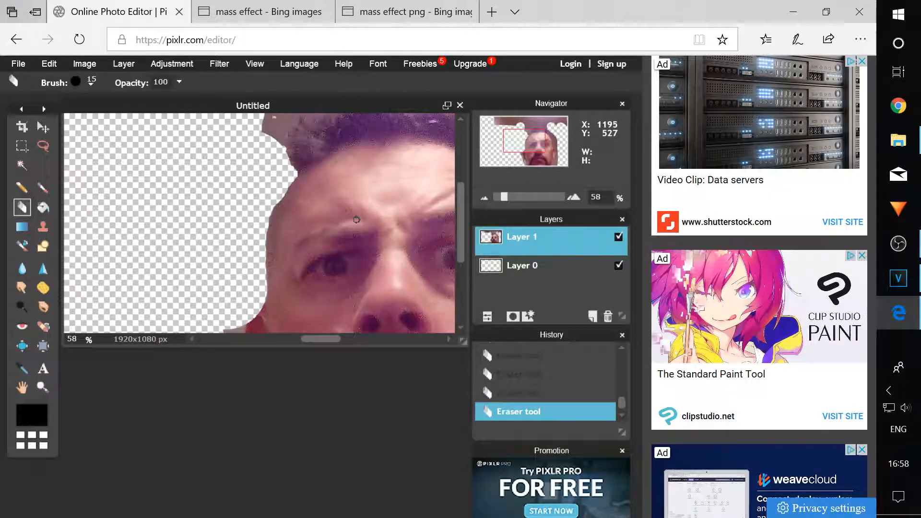
scroll(333, 255, "up", 2)
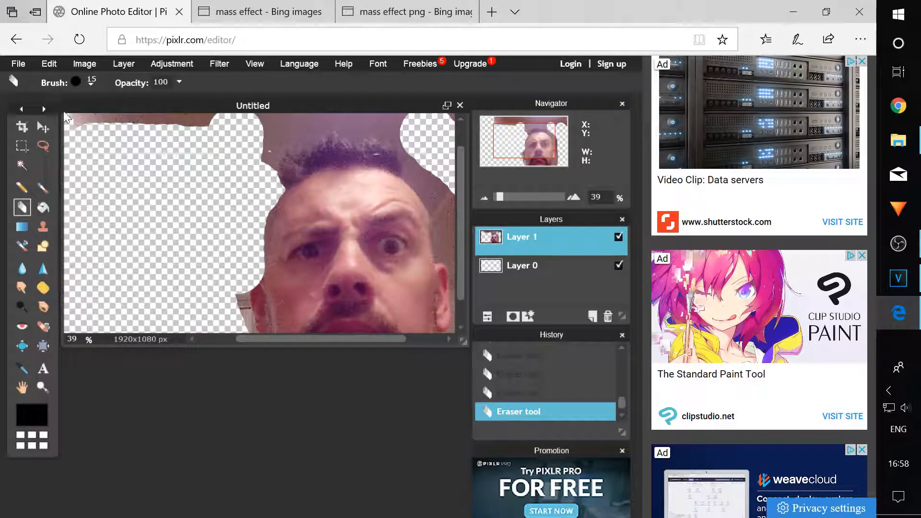
left_click(47, 130)
left_click_drag(278, 289, 278, 173)
Step: Erase the background below the ear and along the left side of the neck with the 15 and 50 eraser brushes
scroll(288, 193, "up", 2)
scroll(310, 191, "up", 4)
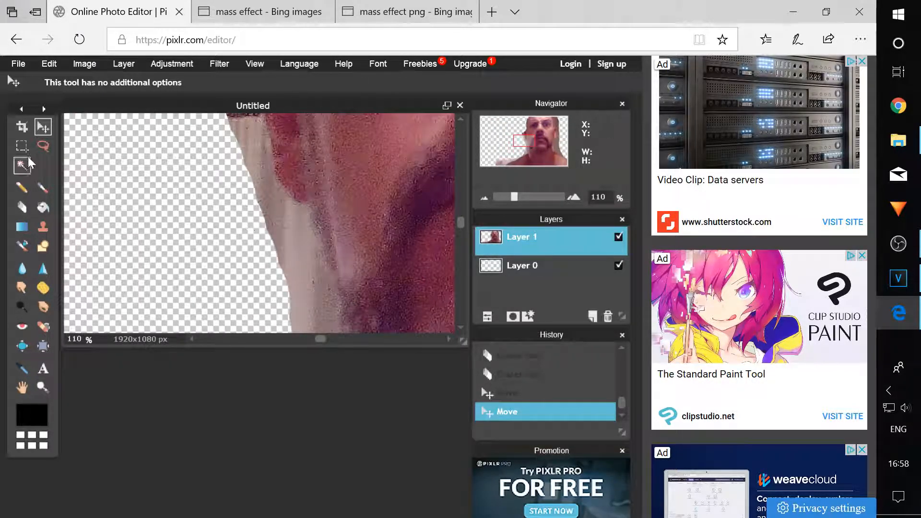
left_click(22, 208)
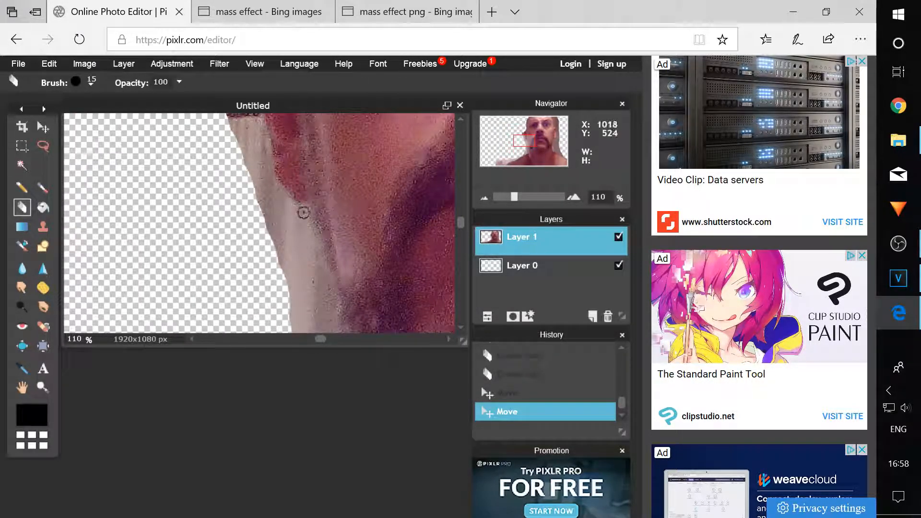
mouse_move(304, 208)
left_mouse_down()
mouse_move(304, 220)
mouse_move(288, 197)
mouse_move(295, 214)
mouse_move(286, 211)
left_mouse_up()
left_click(91, 83)
left_click(232, 115)
mouse_move(268, 215)
left_mouse_down()
mouse_move(283, 249)
mouse_move(288, 232)
mouse_move(294, 240)
mouse_move(321, 339)
mouse_move(277, 280)
mouse_move(245, 126)
mouse_move(226, 123)
mouse_move(259, 197)
left_mouse_up()
scroll(181, 205, "down", 3)
scroll(178, 202, "down", 1)
mouse_move(242, 156)
left_mouse_down()
mouse_move(236, 139)
mouse_move(244, 139)
mouse_move(247, 163)
mouse_move(246, 132)
mouse_move(249, 164)
left_mouse_up()
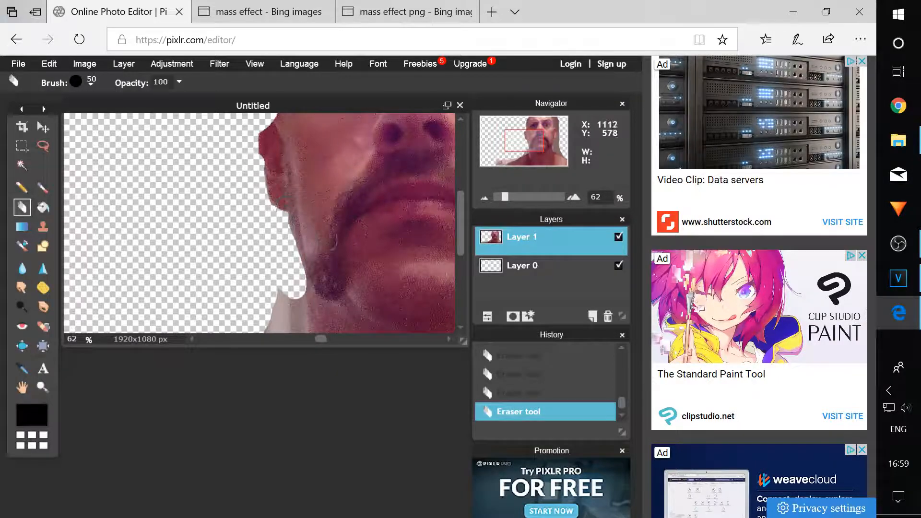
Step: Check the whole canvas against the finished cut-out eyeball.png in the Tutorial example folder
scroll(377, 212, "down", 2)
scroll(378, 211, "down", 3)
scroll(307, 205, "up", 2)
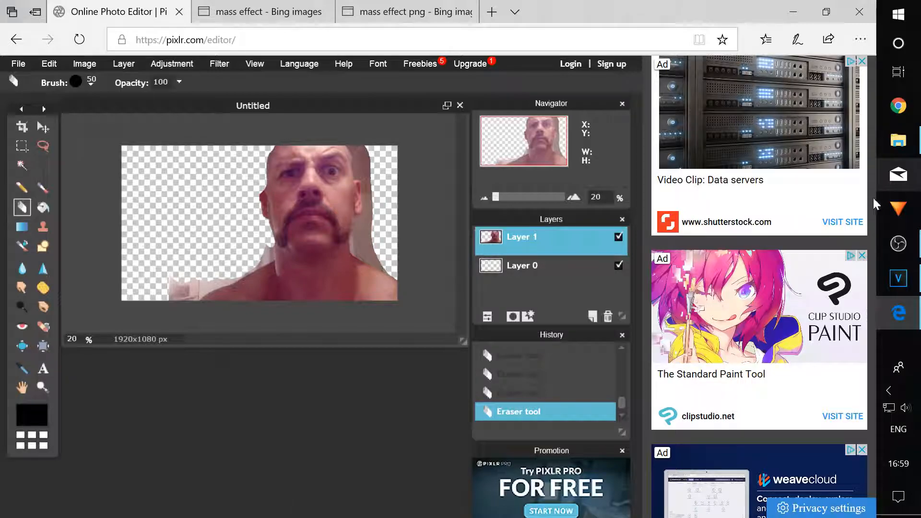
left_click(898, 142)
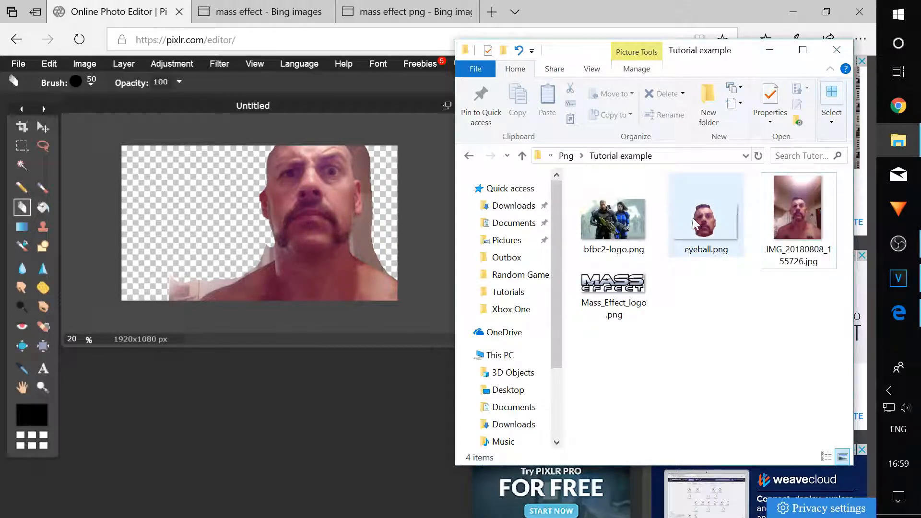
left_click(770, 50)
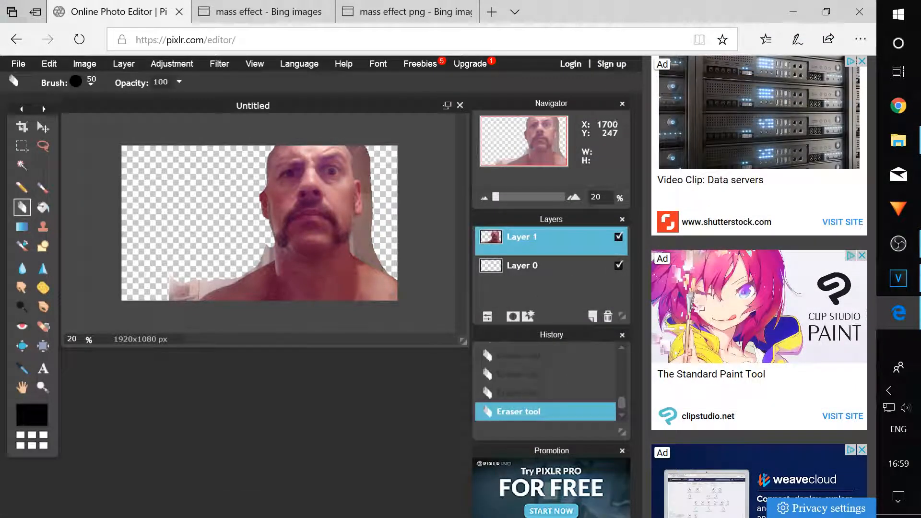
Step: Erase rough strokes across the moustache and cheek of the photo with the size 50 brush
left_click_drag(309, 215, 271, 244)
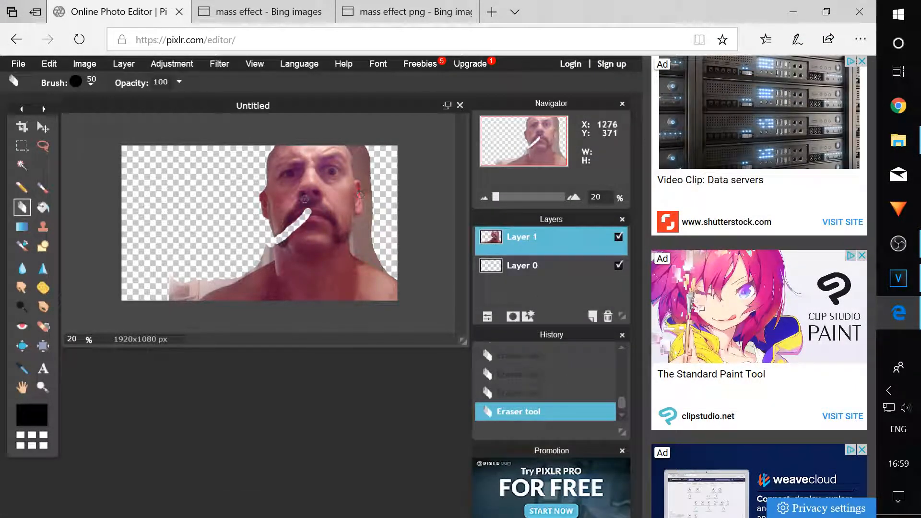
mouse_move(321, 215)
left_mouse_down()
mouse_move(333, 215)
mouse_move(311, 206)
mouse_move(288, 222)
left_mouse_up()
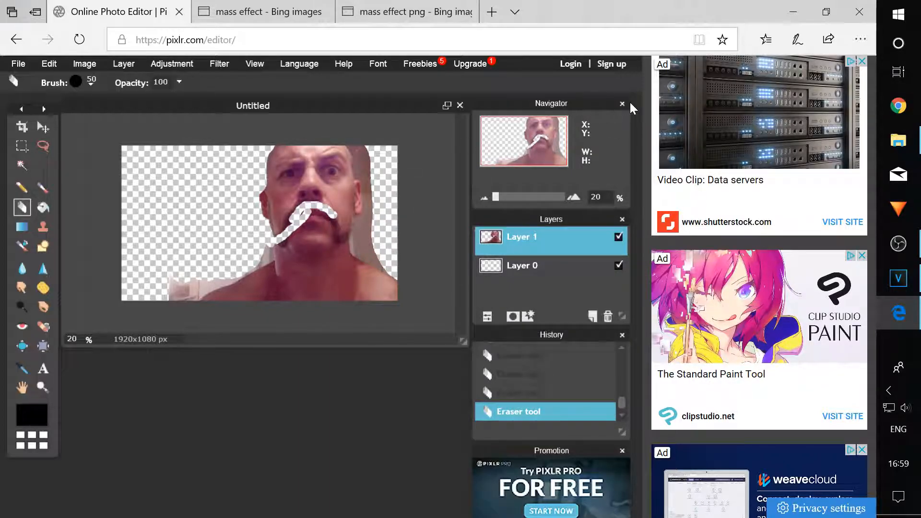
Step: Start saving the image to the computer with the format set to PNG (Transparent, full quality)
left_click(16, 64)
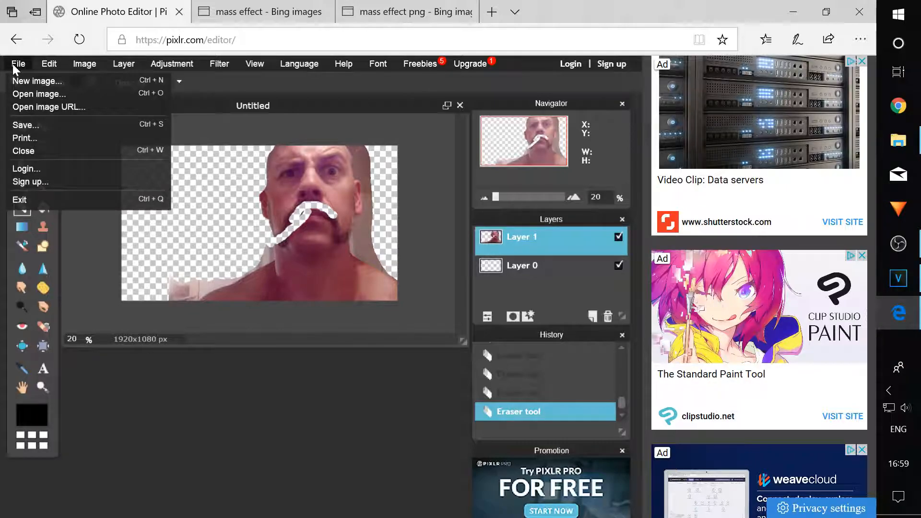
left_click(19, 124)
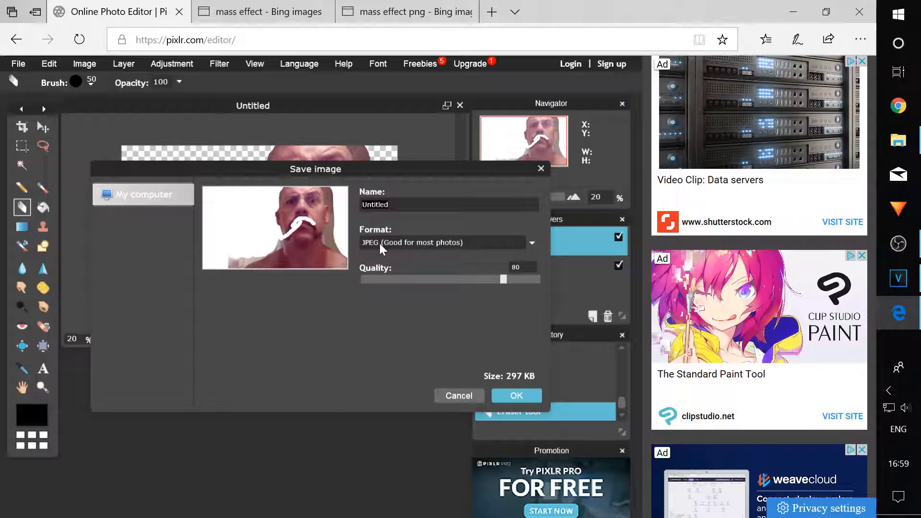
left_click(532, 243)
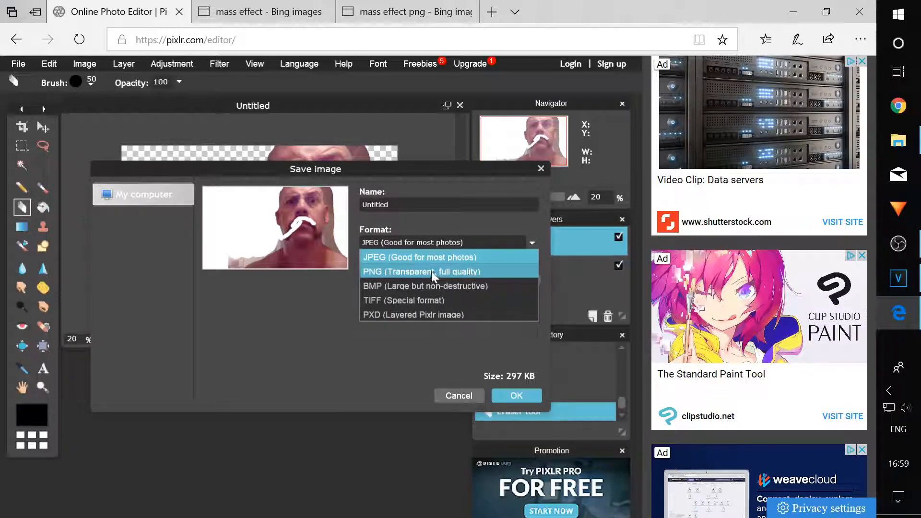
left_click(398, 271)
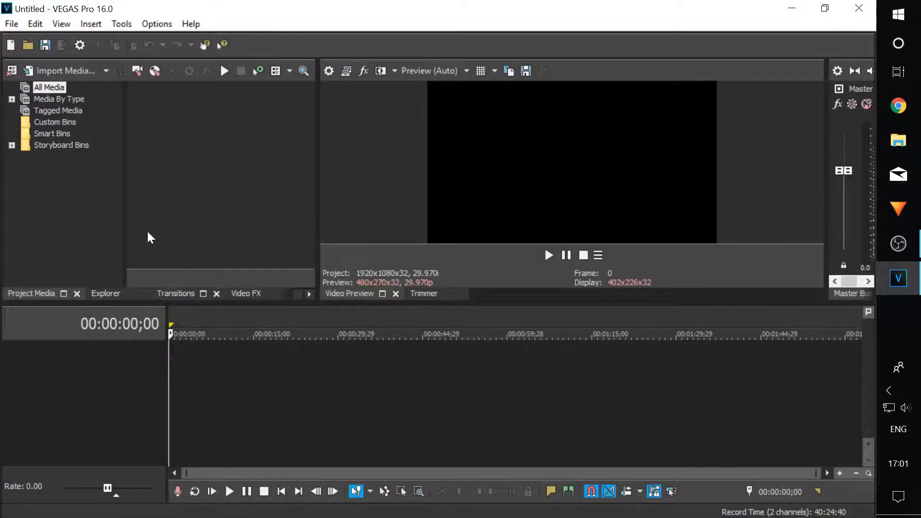
Step: In VEGAS Pro, import bfbc2-logo.png from the YouTube Channel > Png > Tutorial example folder into the project media
left_click(62, 75)
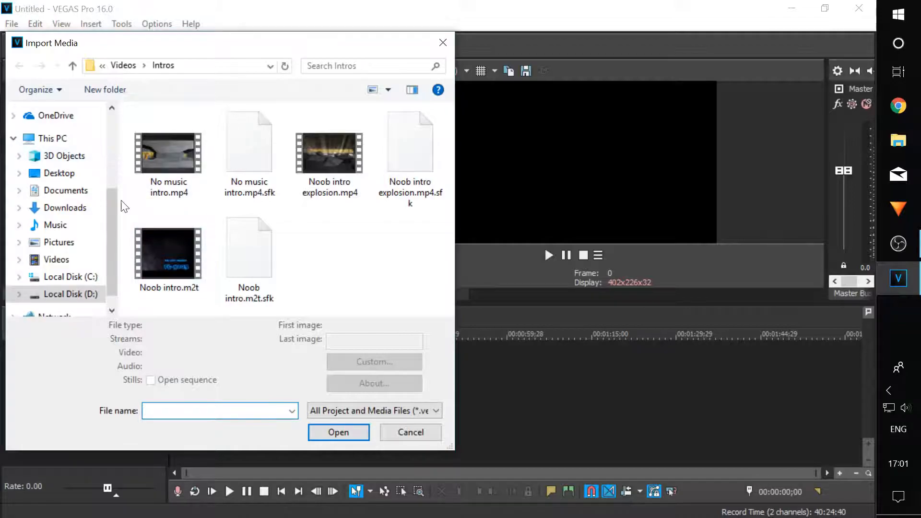
left_click(73, 66)
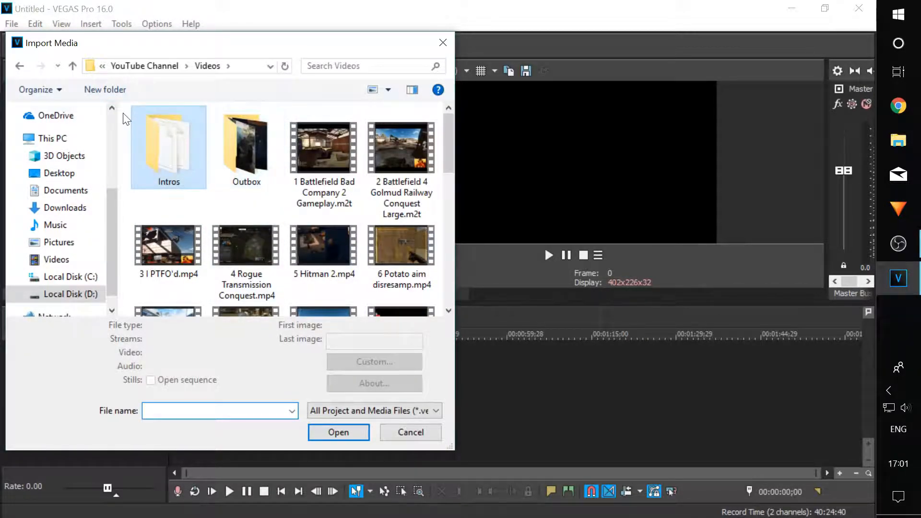
left_click(73, 66)
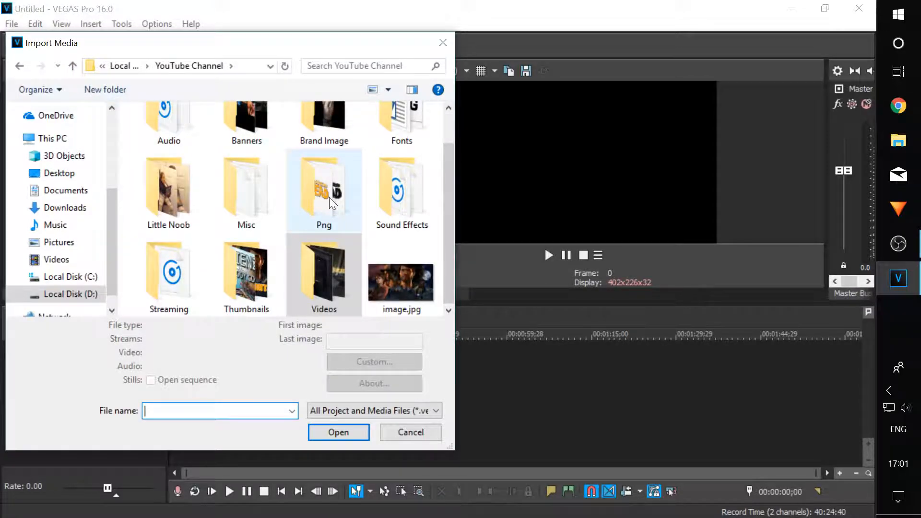
double_click(331, 204)
double_click(169, 144)
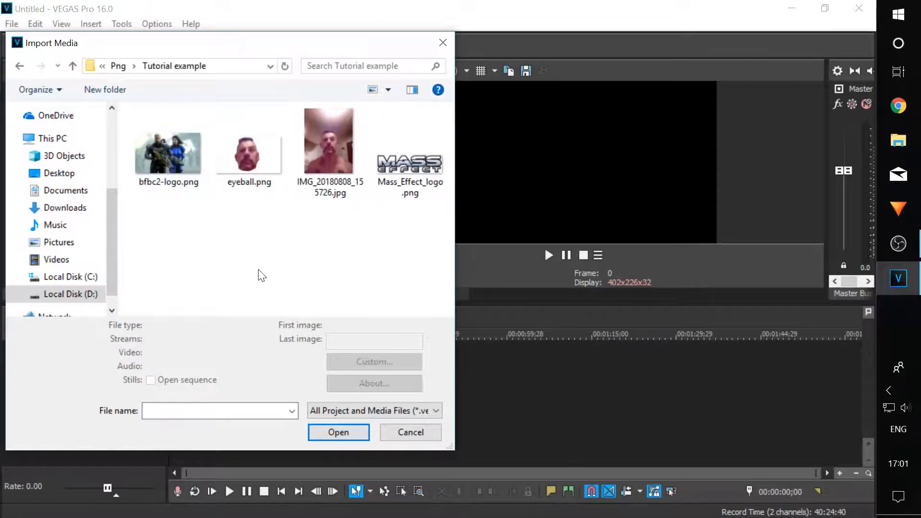
left_click(159, 156)
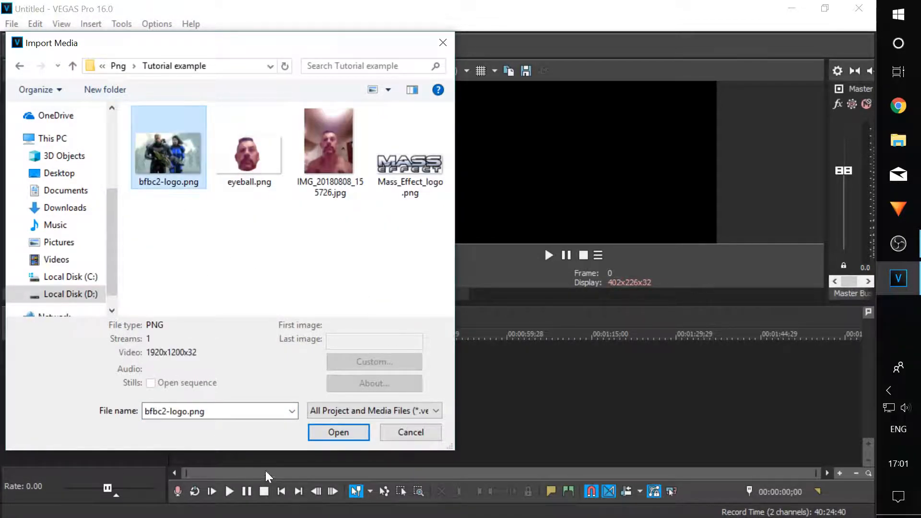
left_click(325, 436)
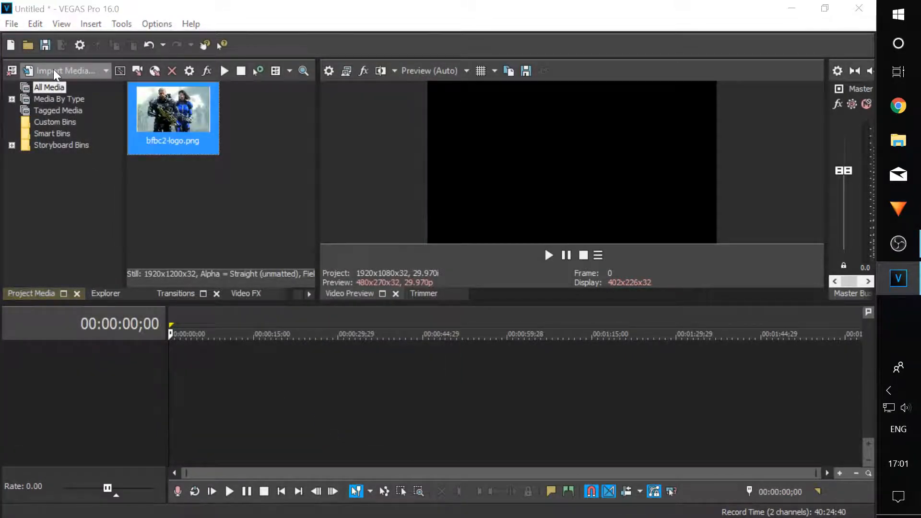
Step: Import Mass_Effect_logo.png and eyeball.png from the Tutorial example folder into the project media
left_click(56, 73)
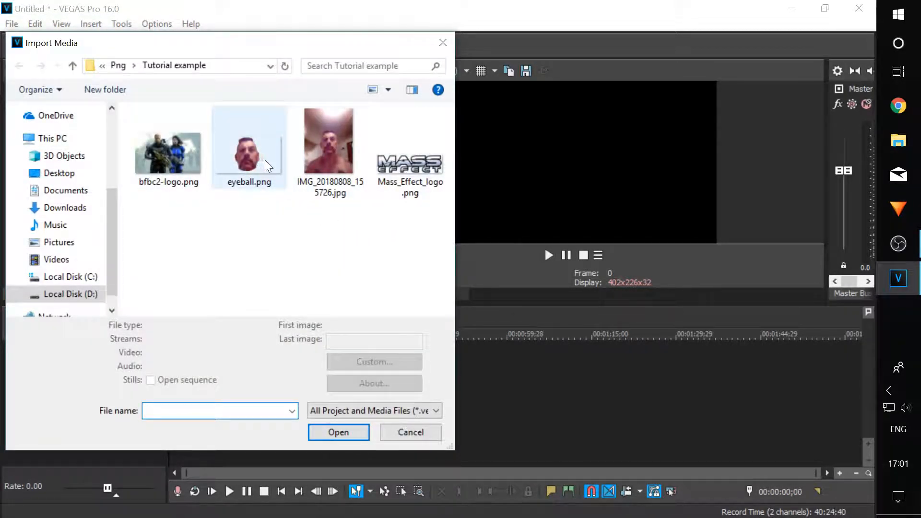
left_click(410, 159)
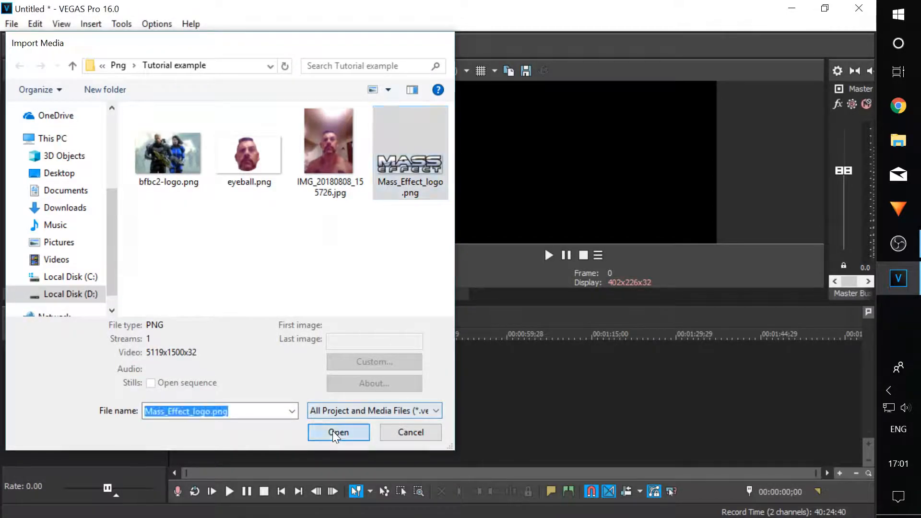
left_click(332, 431)
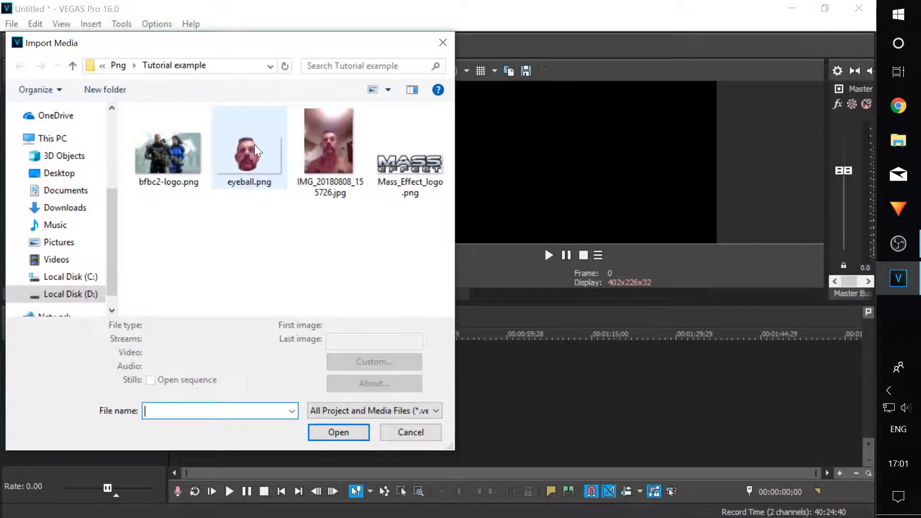
left_click(252, 158)
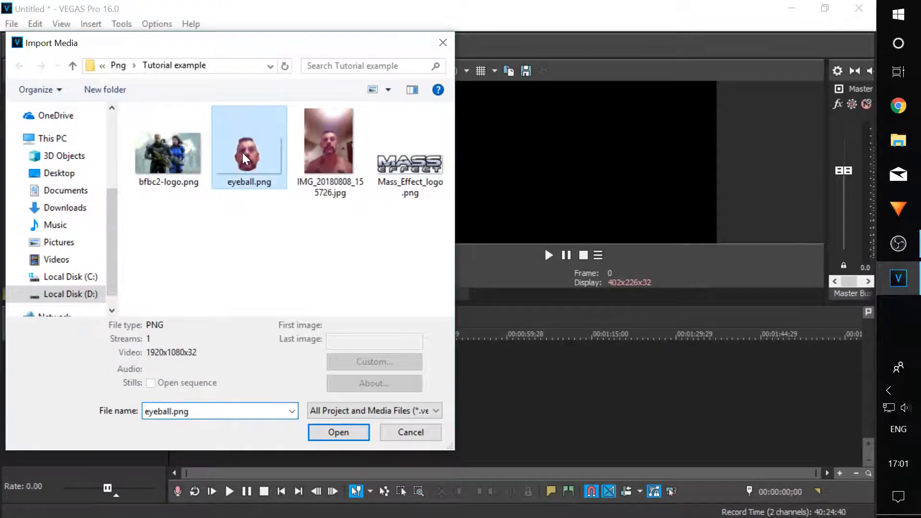
left_click(326, 432)
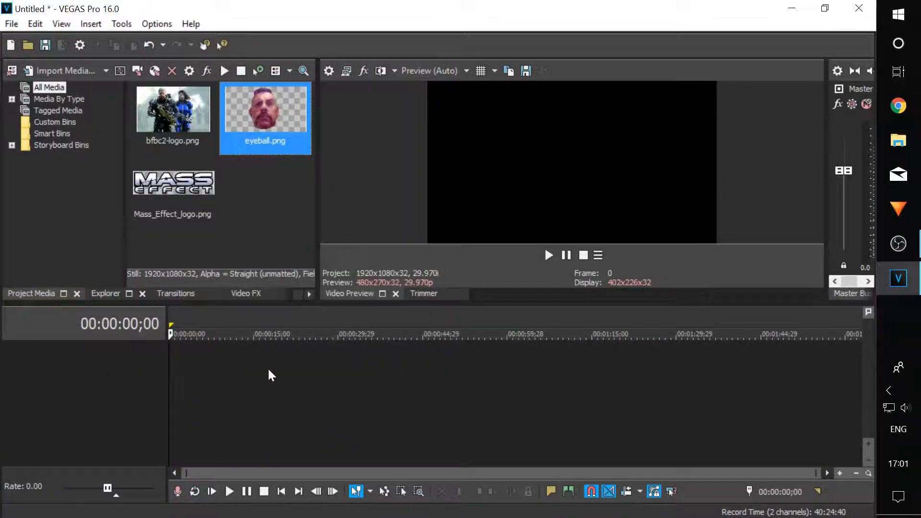
Step: Place bfbc2-logo.png at the start of the timeline as the background image
left_click_drag(164, 136, 182, 370)
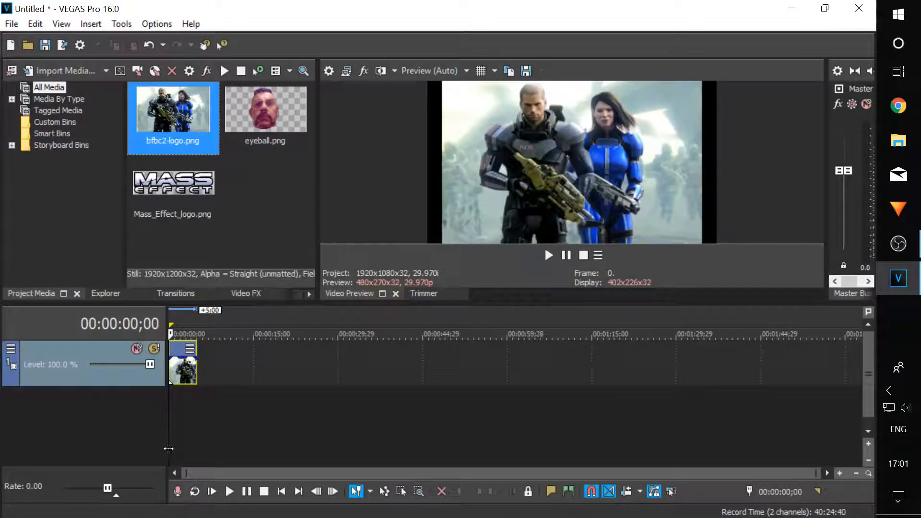
scroll(203, 413, "up", 6)
scroll(276, 445, "down", 2)
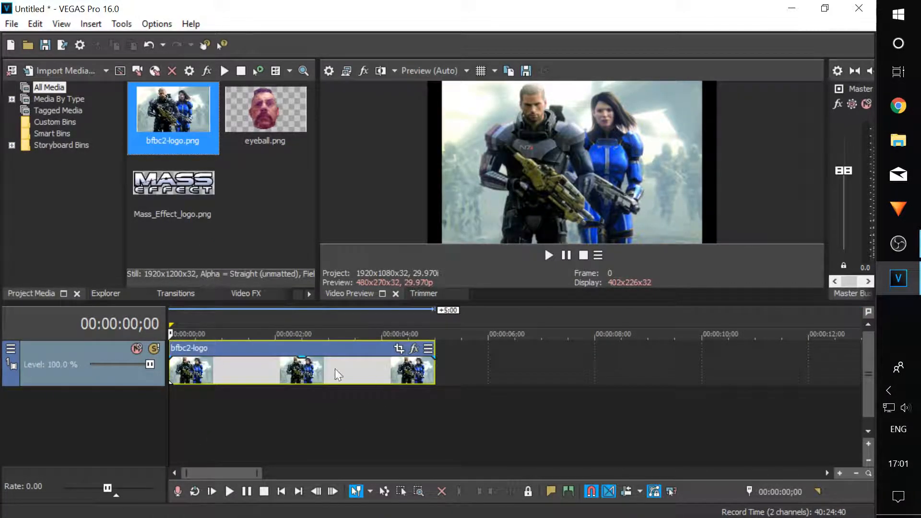
Step: Insert a new video track above the bfbc2-logo track and place eyeball.png at its start
right_click(454, 365)
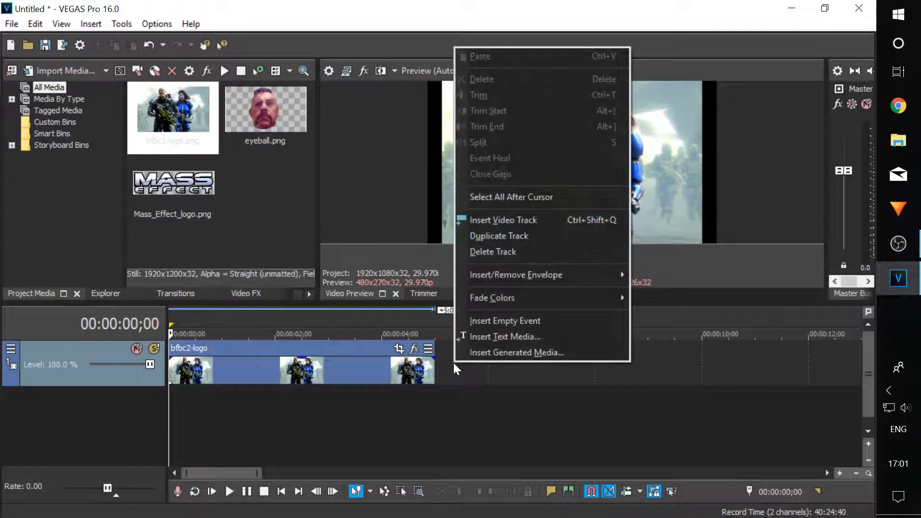
left_click(484, 220)
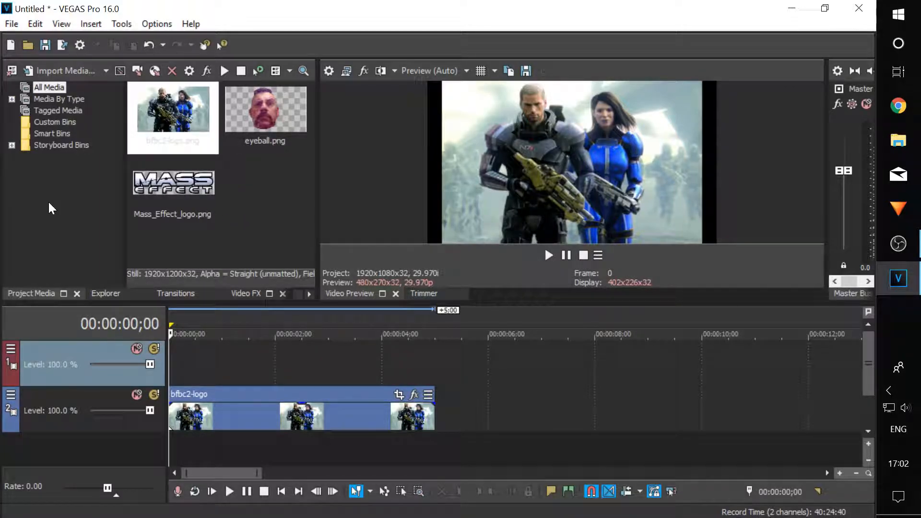
left_click_drag(260, 140, 172, 363)
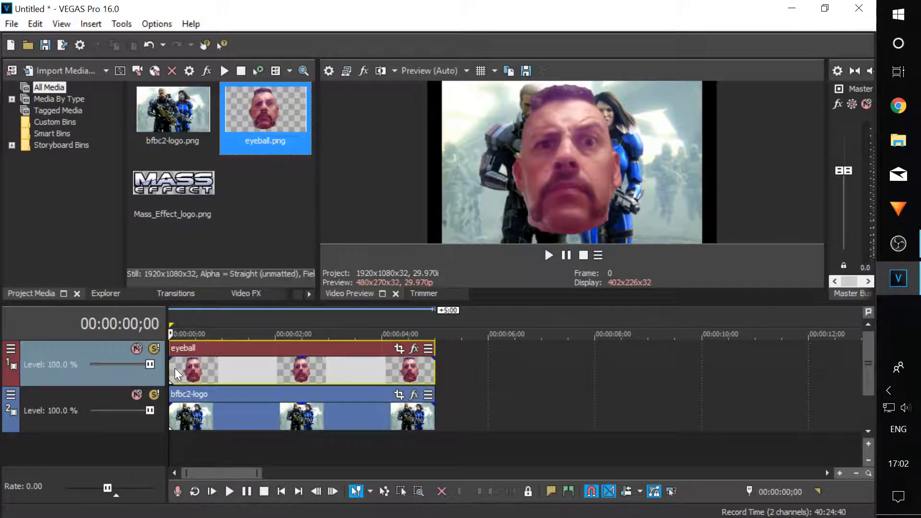
Step: Shrink the eyeball face with Event Pan/Crop and move it over the armoured man's head
left_click(399, 350)
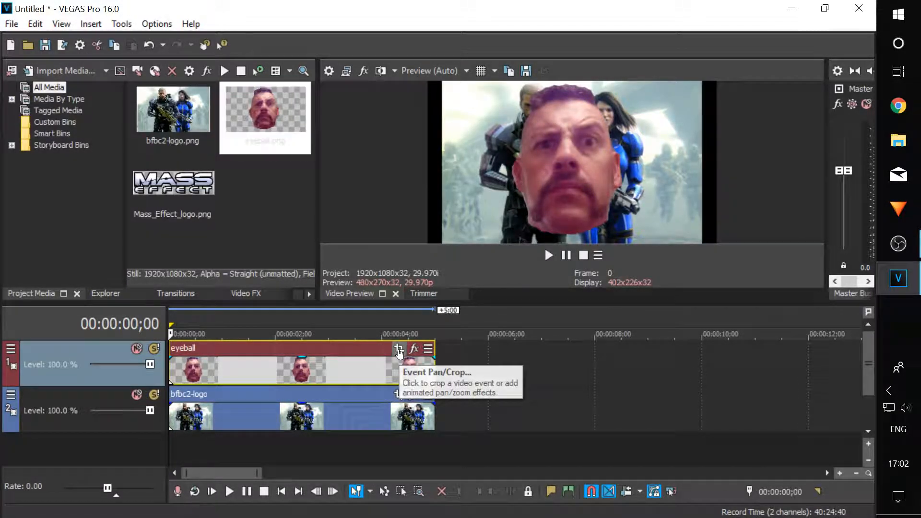
left_click_drag(241, 243, 195, 75)
left_click_drag(167, 198, 91, 137)
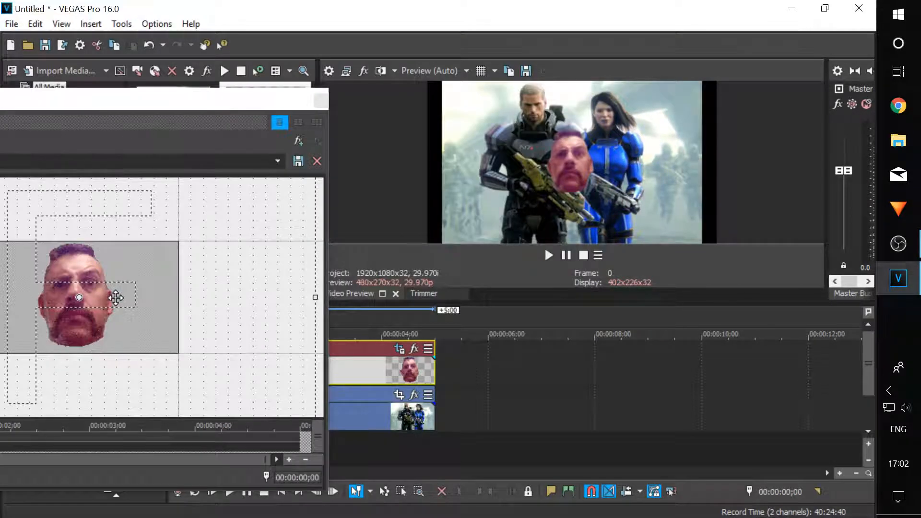
left_click_drag(119, 294, 175, 395)
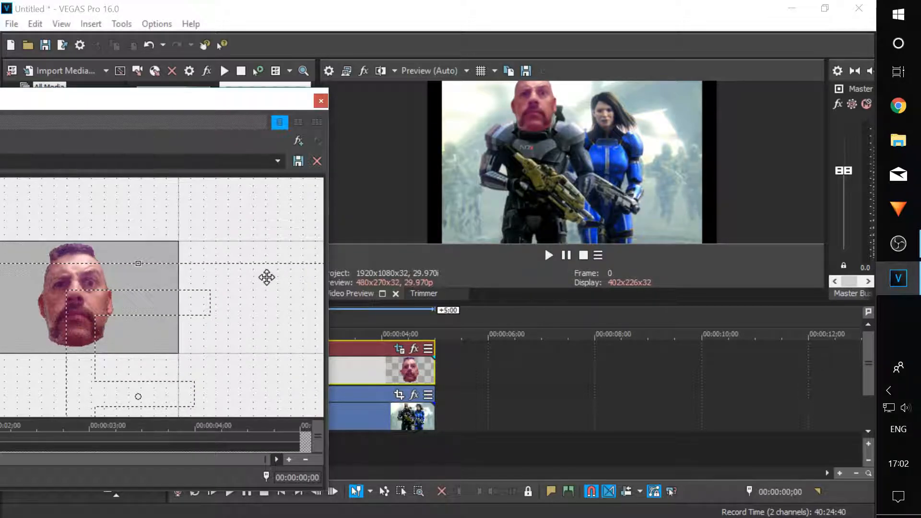
scroll(240, 331, "down", 2)
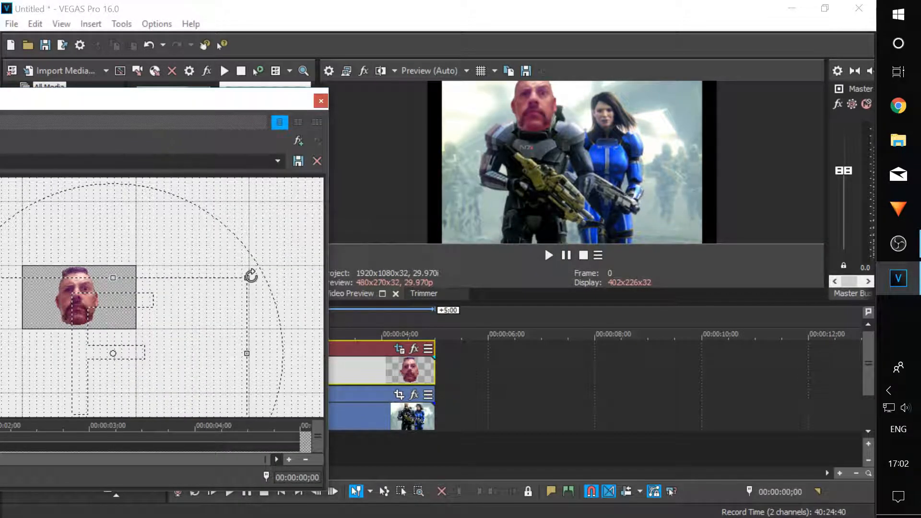
left_click_drag(247, 275, 135, 335)
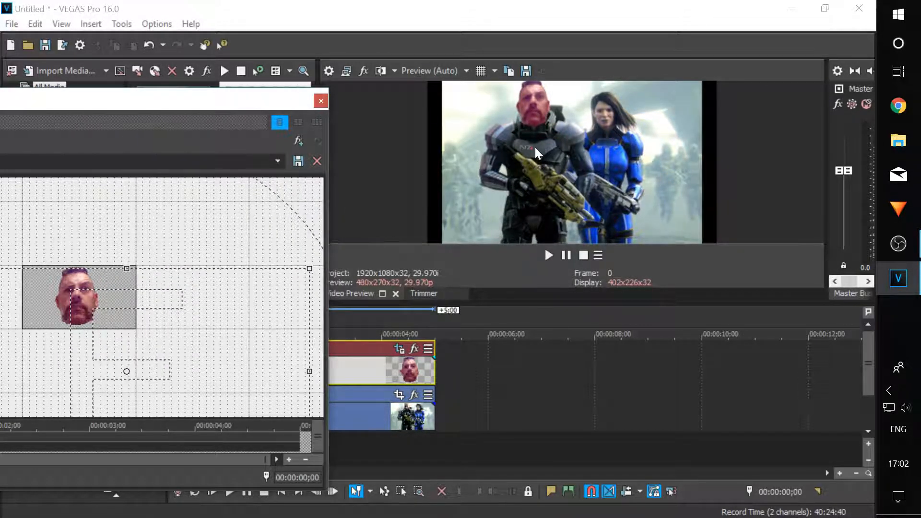
Step: Enlarge the video preview area, then slightly shrink the face and nudge it to fit the armoured man's head
left_click_drag(469, 303, 469, 338)
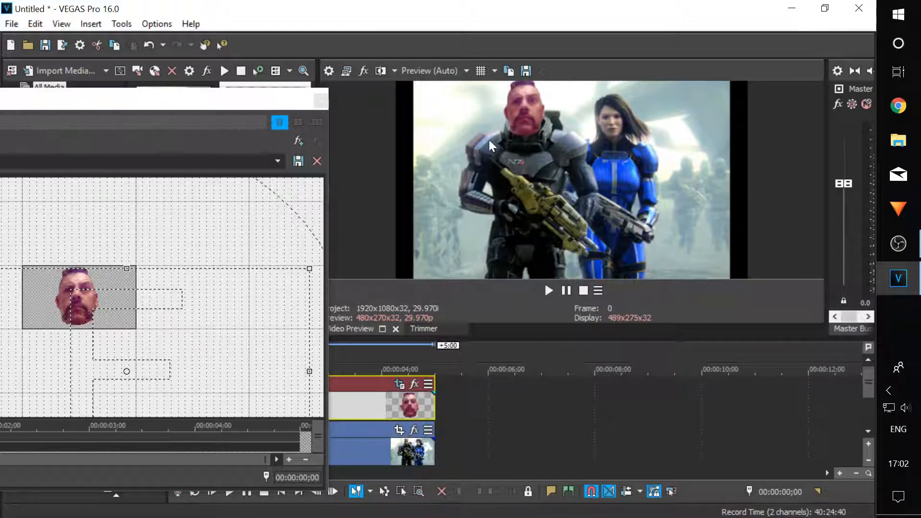
left_click_drag(310, 268, 324, 258)
mouse_move(220, 317)
left_mouse_down()
mouse_move(212, 317)
mouse_move(215, 327)
left_mouse_up()
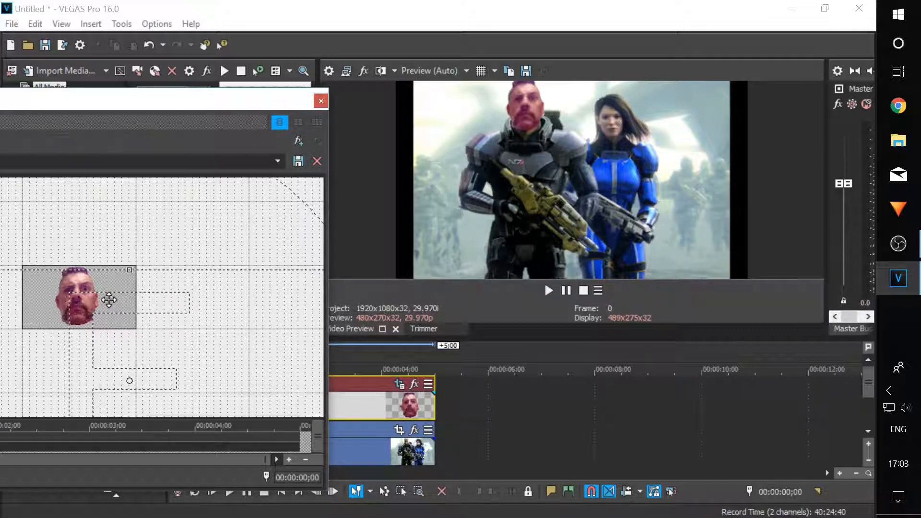
left_click_drag(106, 296, 108, 302)
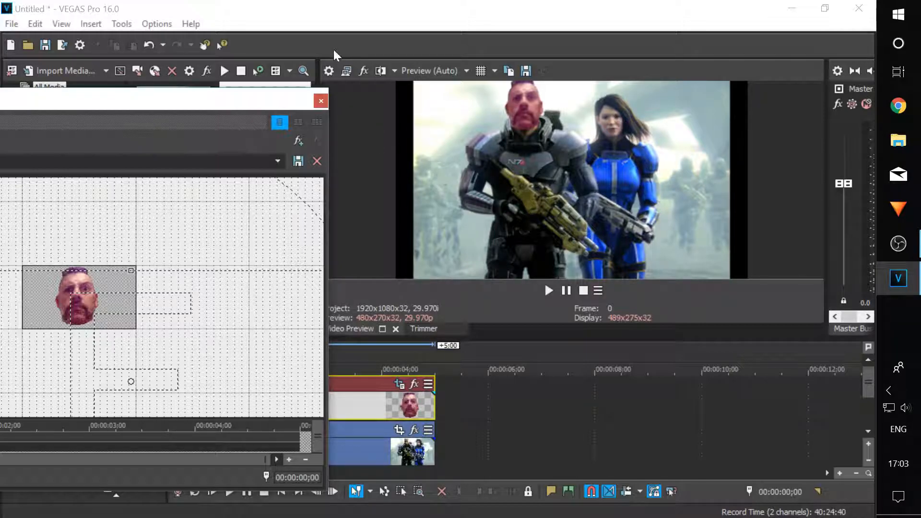
left_click(320, 101)
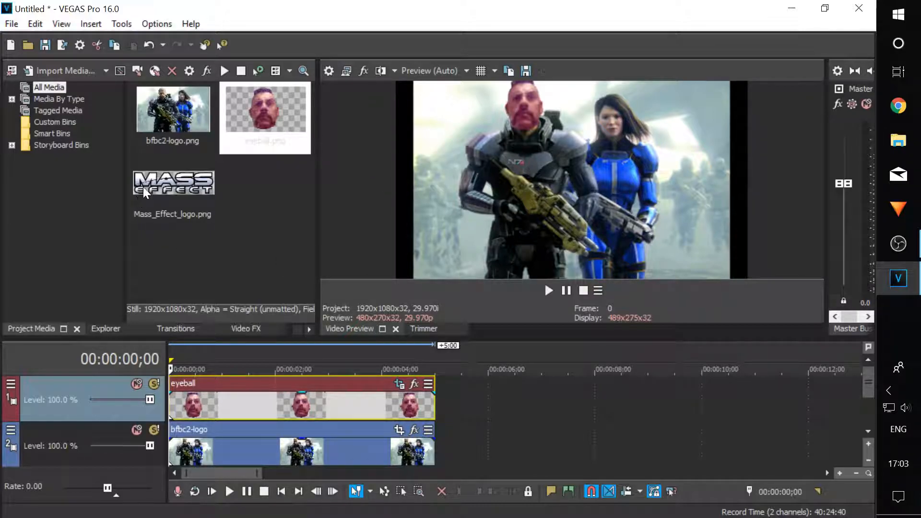
Step: Insert a new video track above the eyeball track and place Mass_Effect_logo.png at its start
key("ctrl+z")
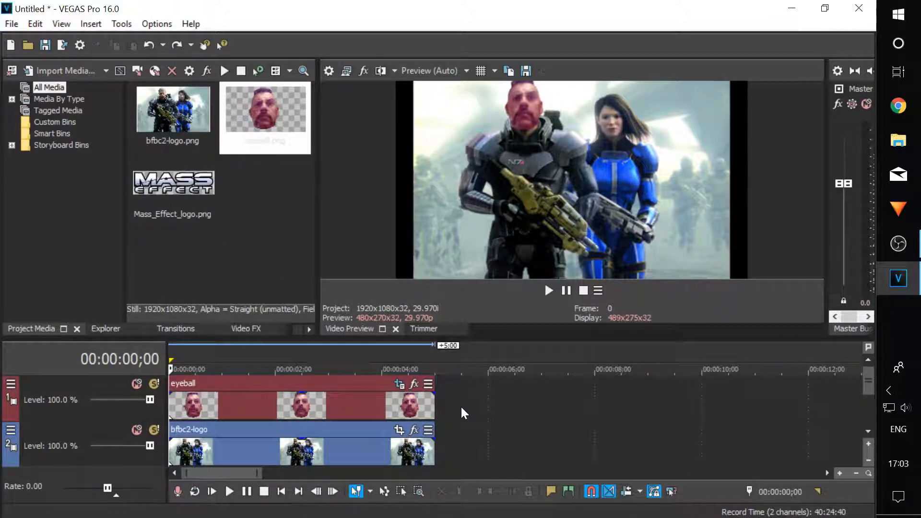
right_click(456, 399)
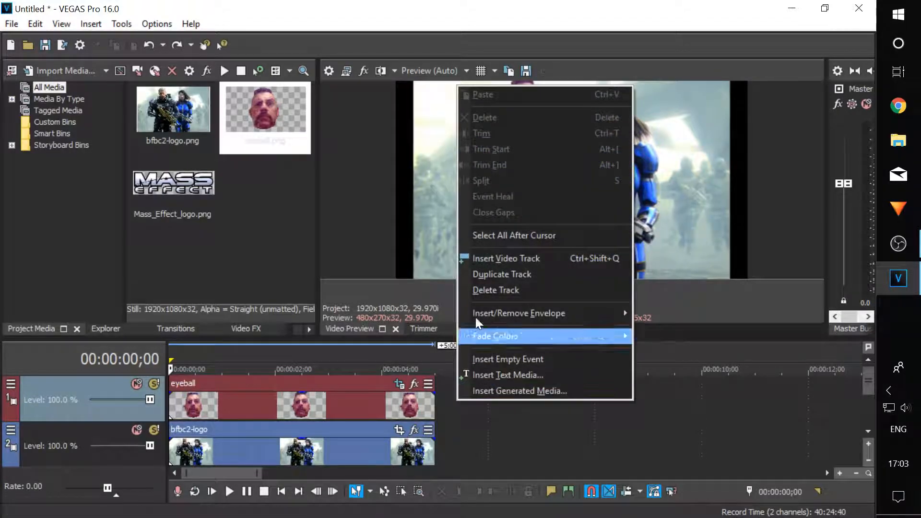
left_click(490, 258)
left_click_drag(164, 206, 188, 405)
left_click_drag(176, 410, 176, 410)
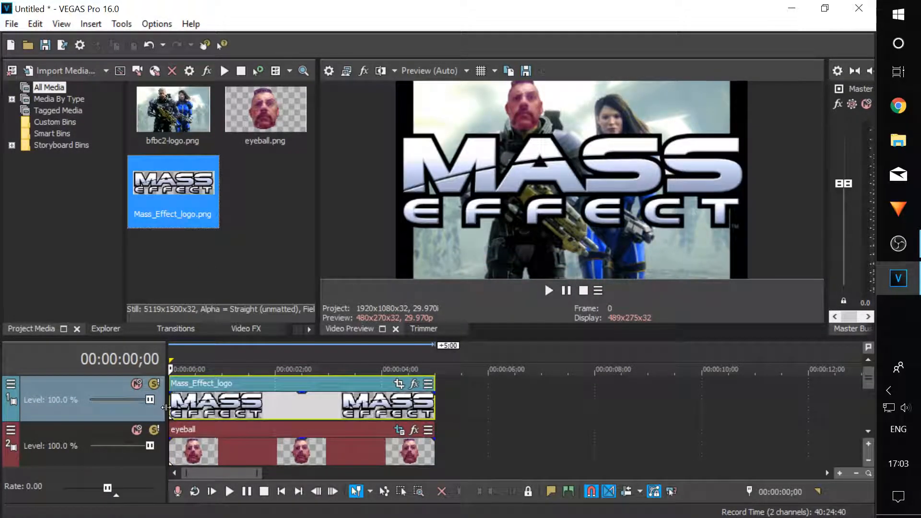
Step: Shrink the Mass Effect logo with Event Pan/Crop and move it to the lower right of the frame
left_click(399, 384)
scroll(241, 276, "down", 2)
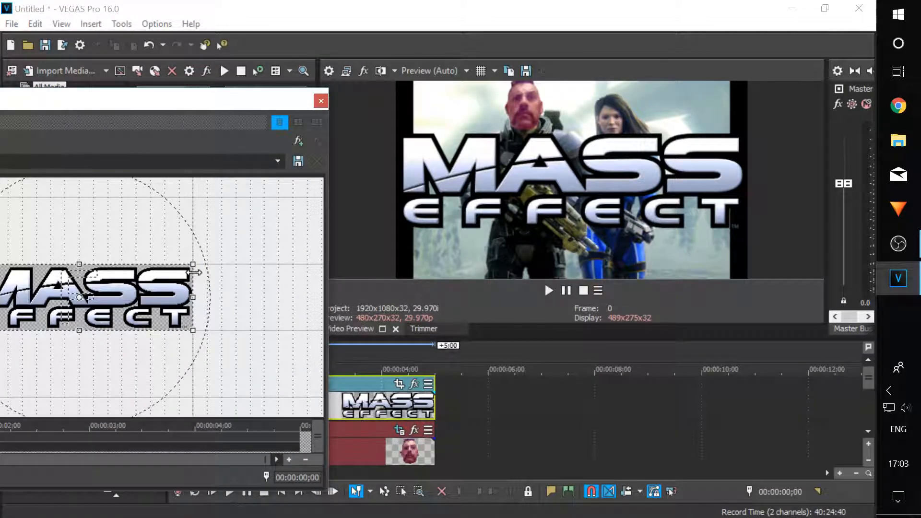
left_click_drag(192, 265, 335, 221)
scroll(260, 244, "down", 1)
left_click_drag(248, 278, 89, 259)
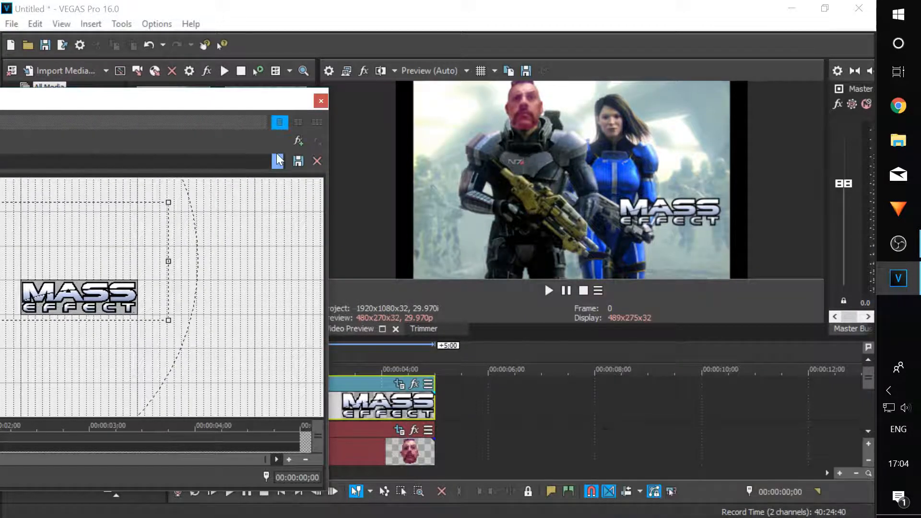
left_click(322, 107)
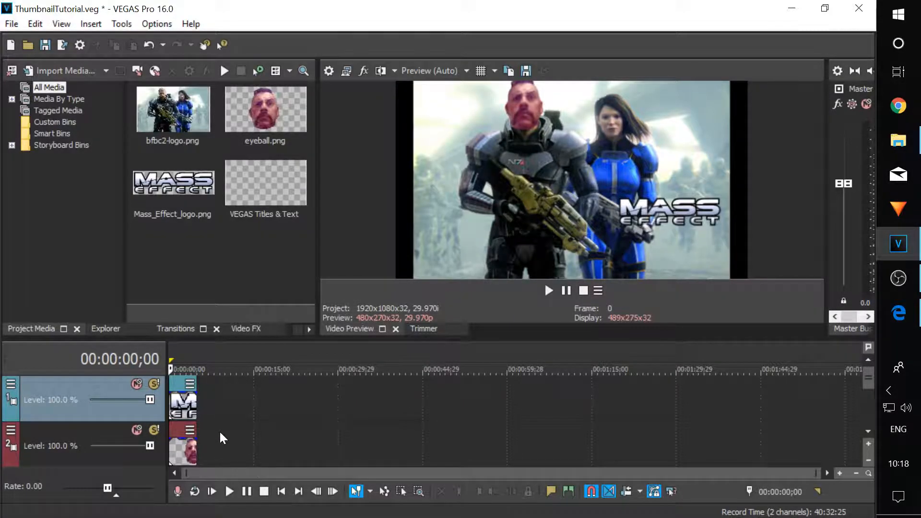
Step: Insert a new video track above the Mass_Effect_logo track
scroll(225, 437, "up", 3)
scroll(241, 437, "up", 6)
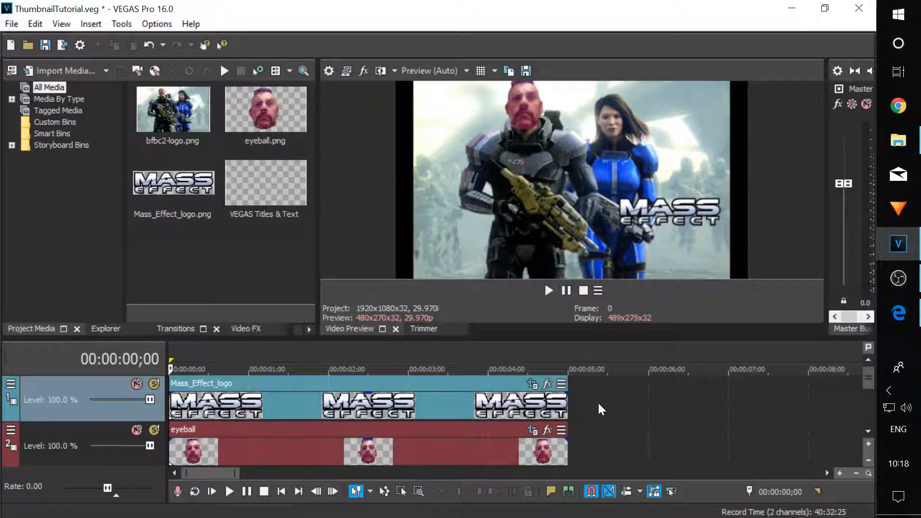
right_click(598, 409)
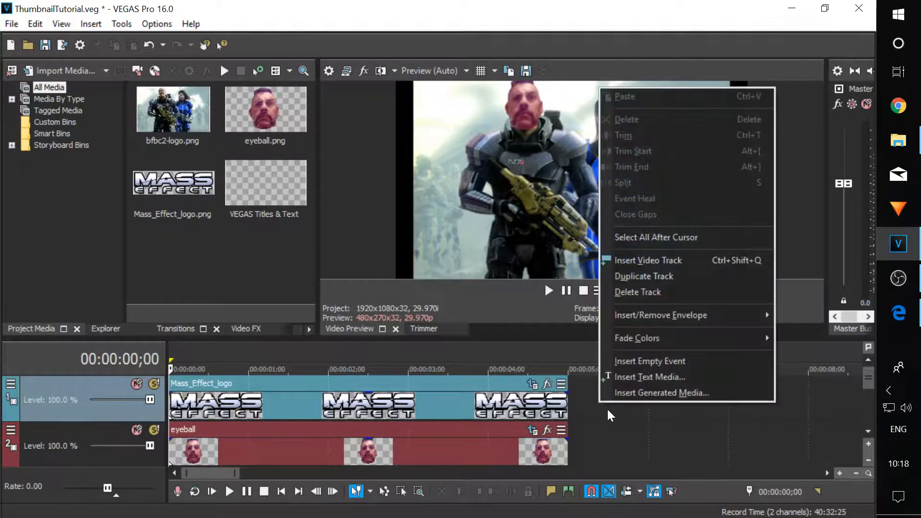
left_click(657, 261)
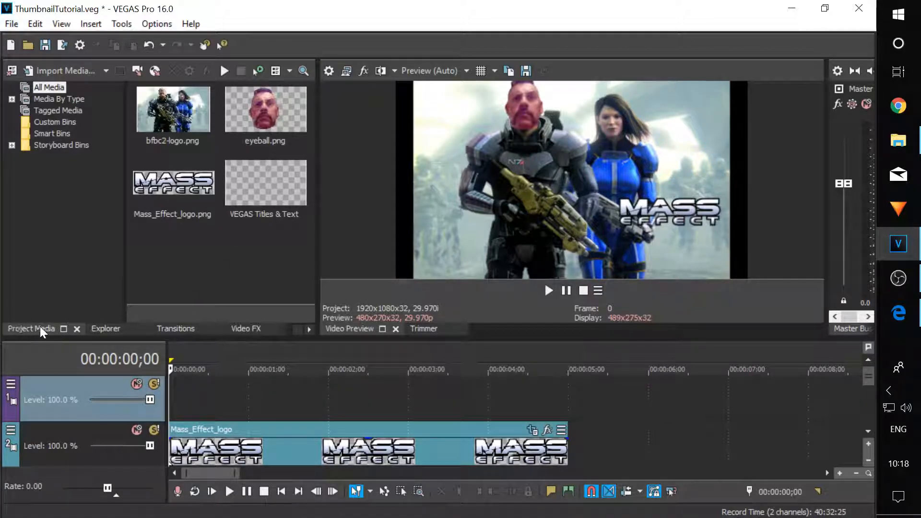
Step: Place the default Titles & Text preset from the media generators at the start of the new track
left_click(309, 329)
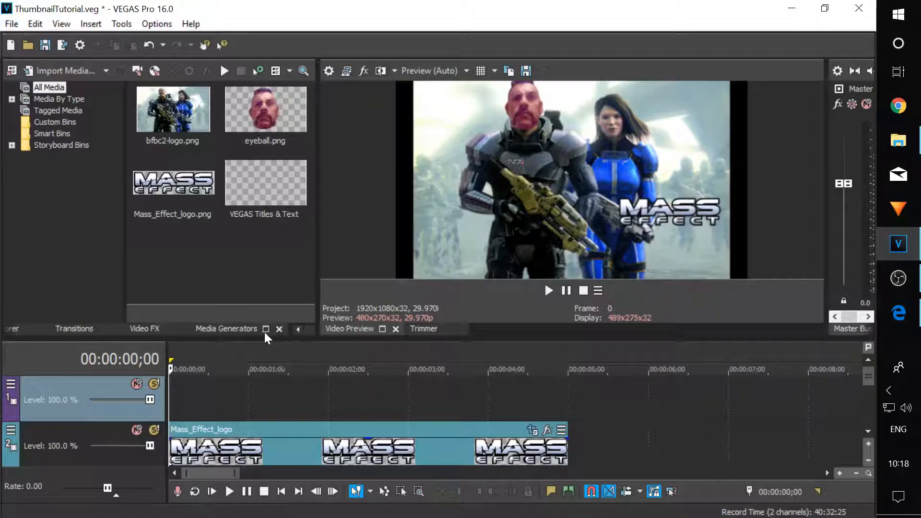
left_click(226, 329)
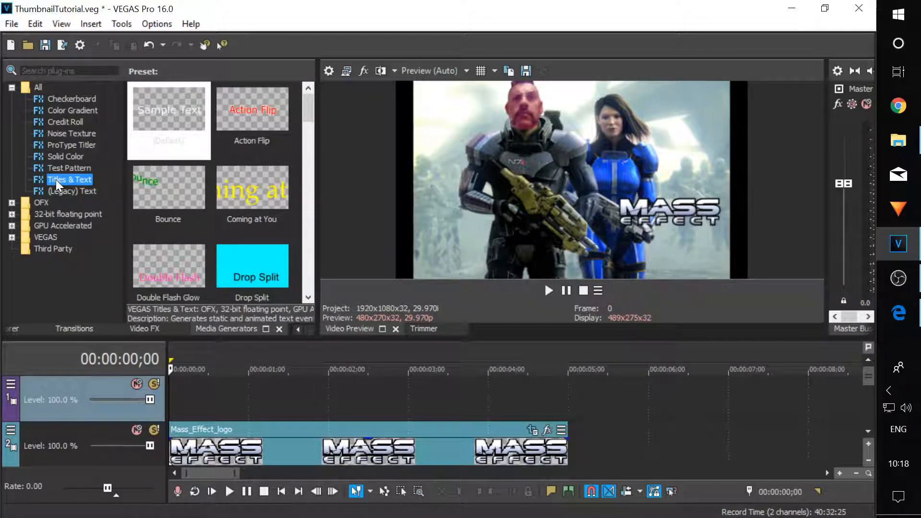
left_click(38, 87)
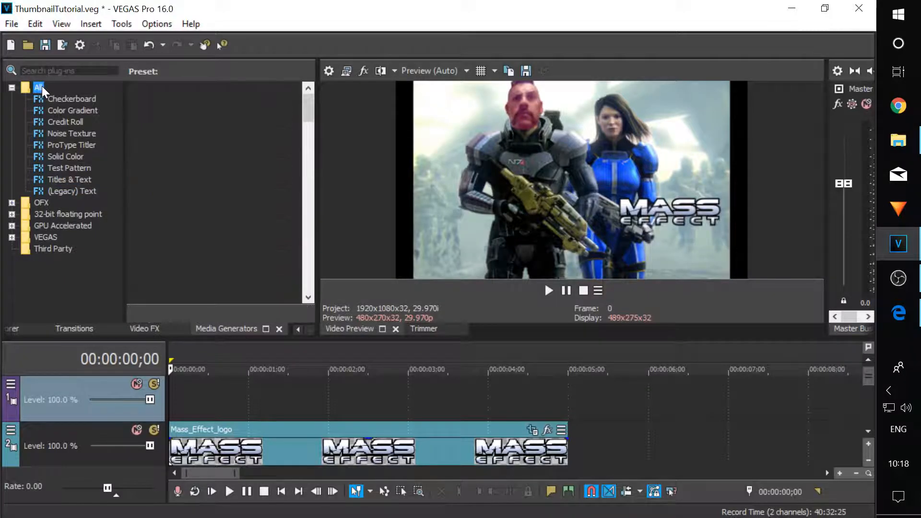
left_click(55, 181)
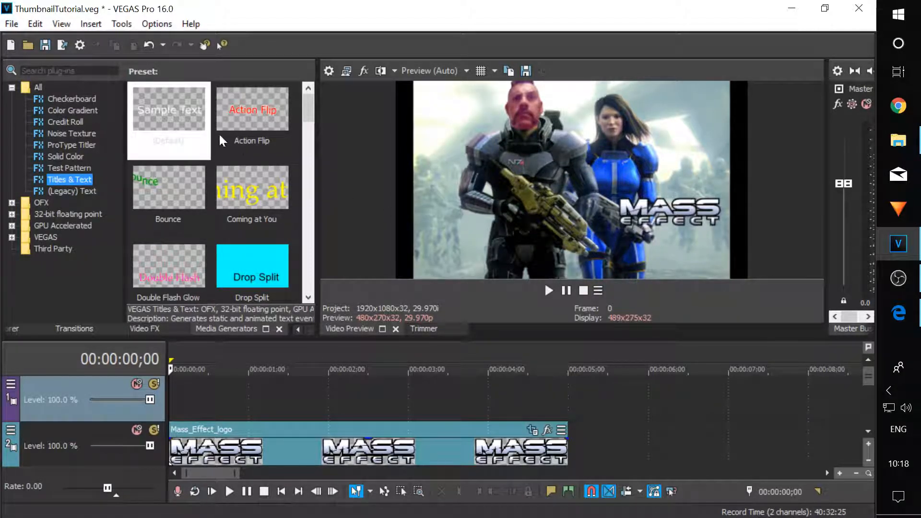
left_click_drag(159, 138, 177, 387)
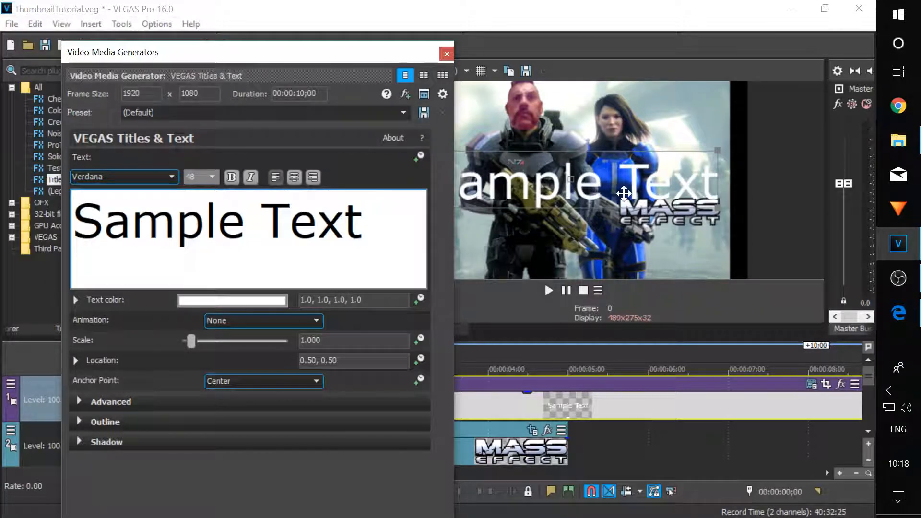
Step: Delete the sample text from the title
key("BackSpace")
key("BackSpace")
key("BackSpace")
key("BackSpace")
key("BackSpace")
key("BackSpace")
key("BackSpace")
key("BackSpace")
key("BackSpace")
key("BackSpace")
key("BackSpace")
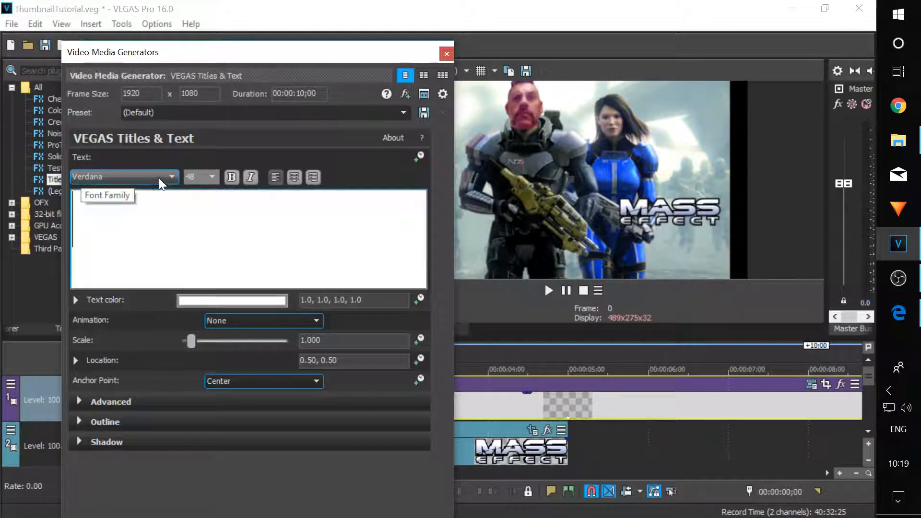
Step: Set the title font to Star Jedi and enter the text "STAR WARS"
left_click(171, 174)
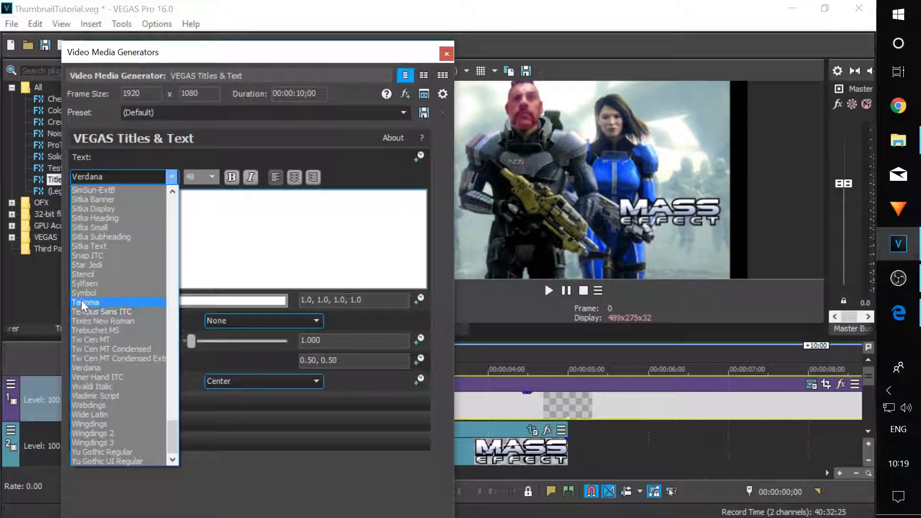
left_click(76, 266)
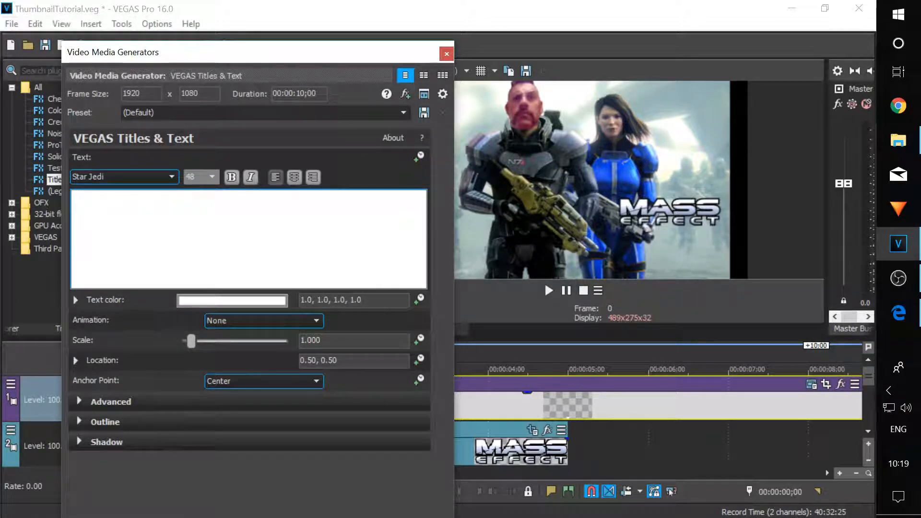
type("STAR ")
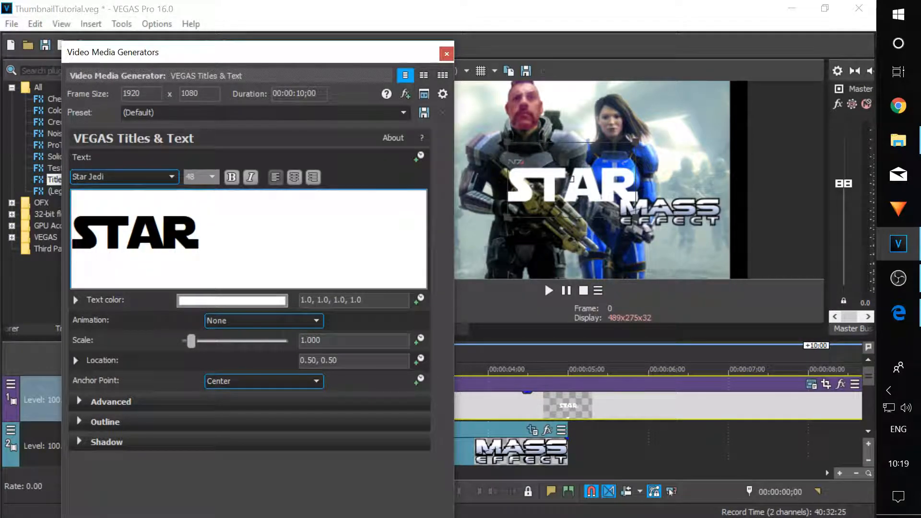
type("WARS")
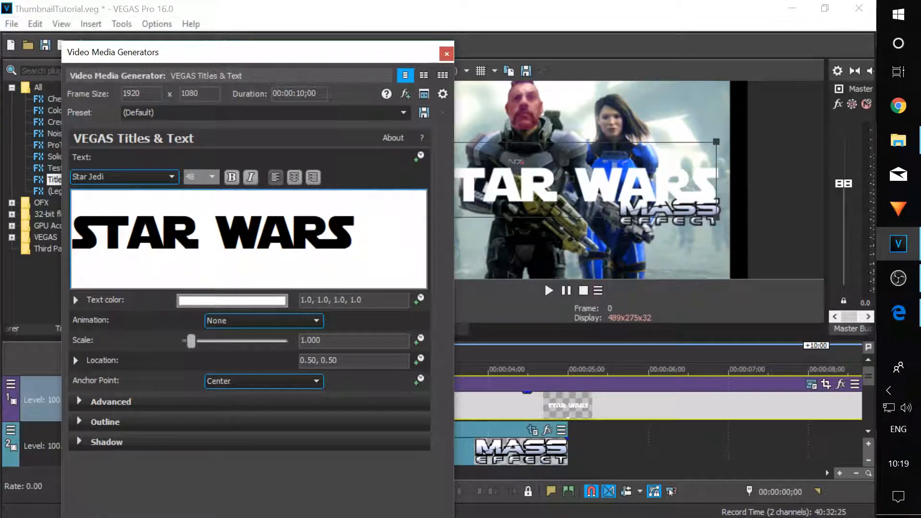
Step: Clear the STAR WARS text, set the font to Poor Richard and close the title settings
key("BackSpace")
key("BackSpace")
key("BackSpace")
key("BackSpace")
key("BackSpace")
key("BackSpace")
key("BackSpace")
key("BackSpace")
key("BackSpace")
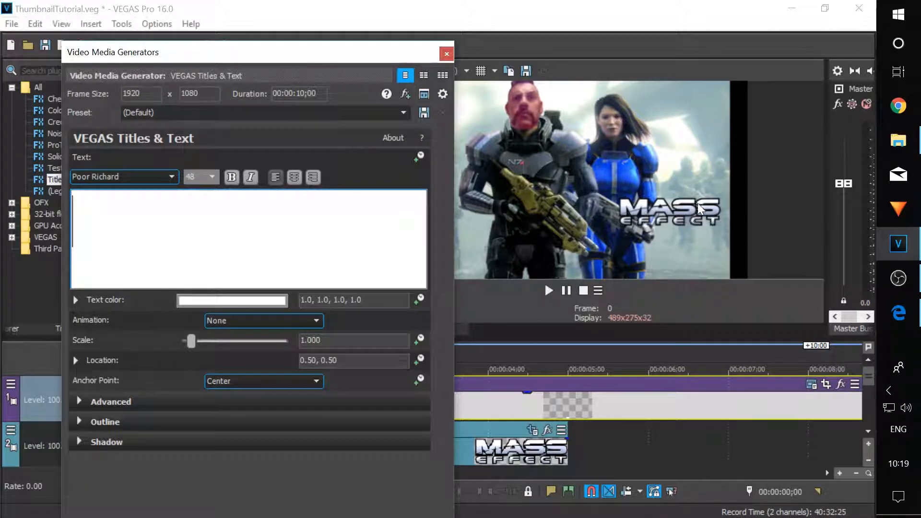
left_click(447, 54)
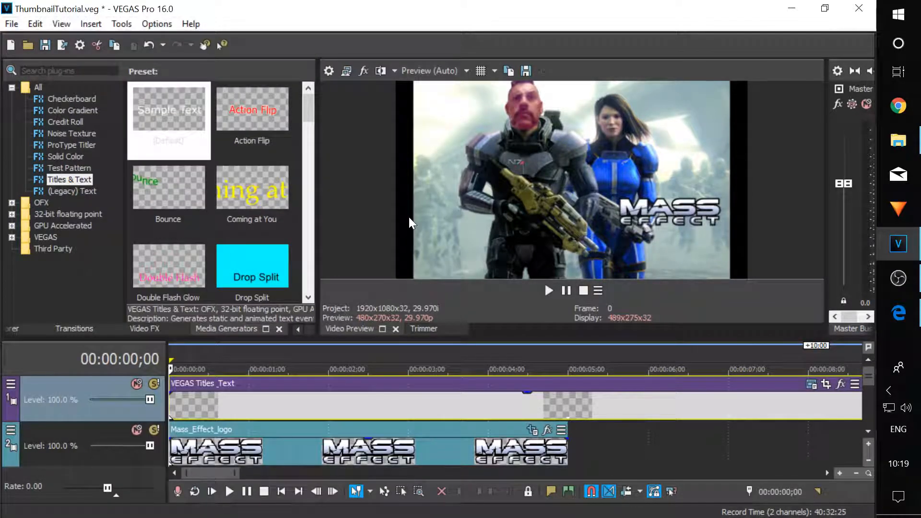
Step: Switch to Microsoft Edge, open the DaFont official site from the Bing results and look through its recently added fonts
left_click(899, 313)
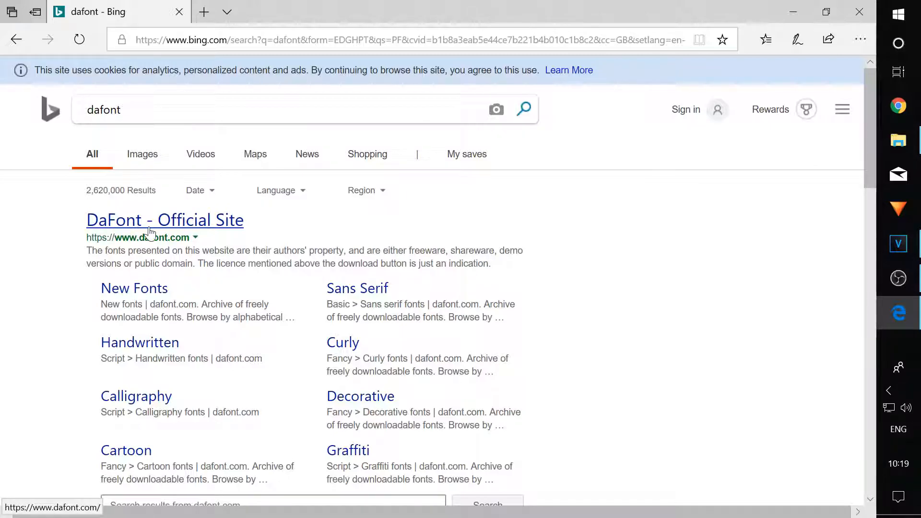
left_click(113, 222)
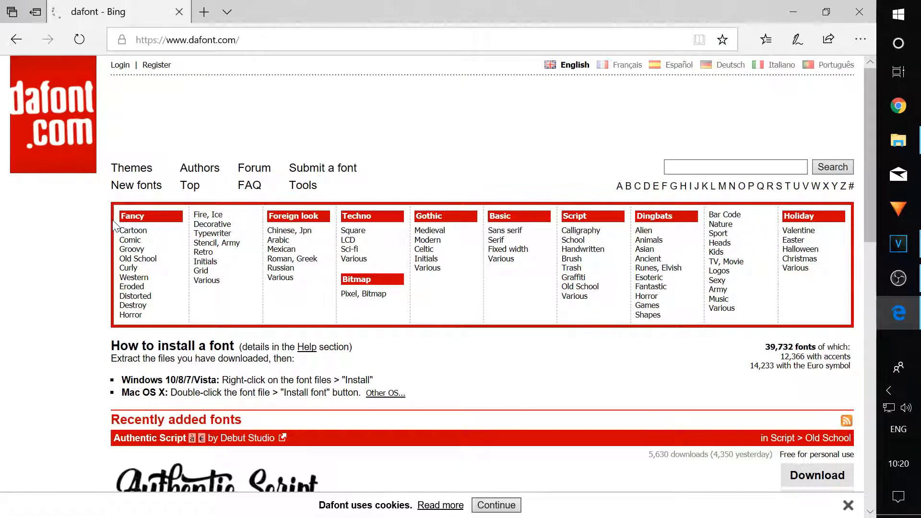
scroll(154, 231, "down", 6)
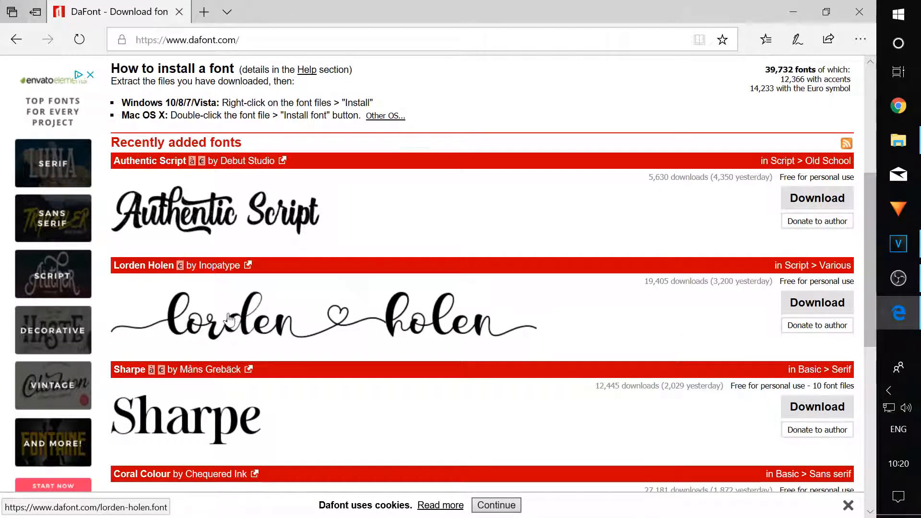
scroll(230, 322, "down", 4)
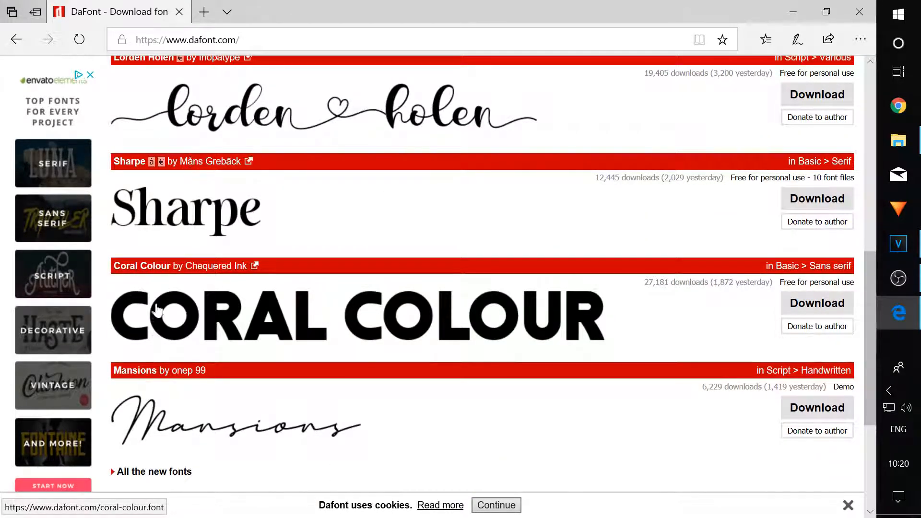
scroll(163, 298, "down", 5)
scroll(174, 294, "up", 15)
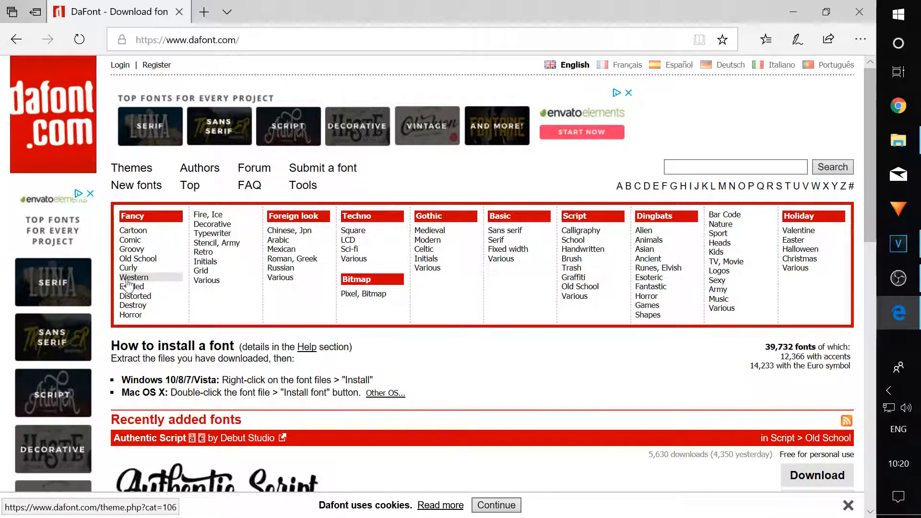
Step: Open DaFont's Western category under Fancy and look through its most popular fonts
left_click(130, 278)
scroll(240, 288, "down", 5)
scroll(212, 273, "up", 2)
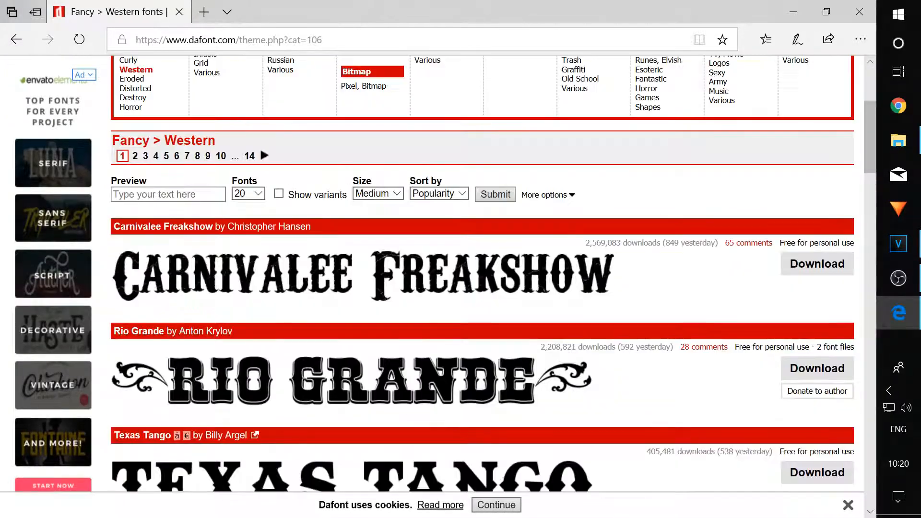
scroll(212, 274, "down", 12)
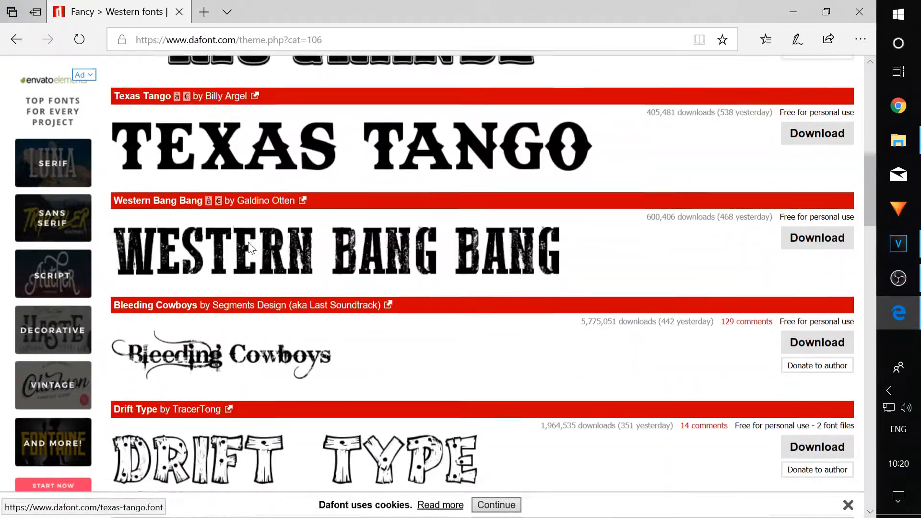
scroll(180, 260, "down", 6)
scroll(165, 215, "up", 14)
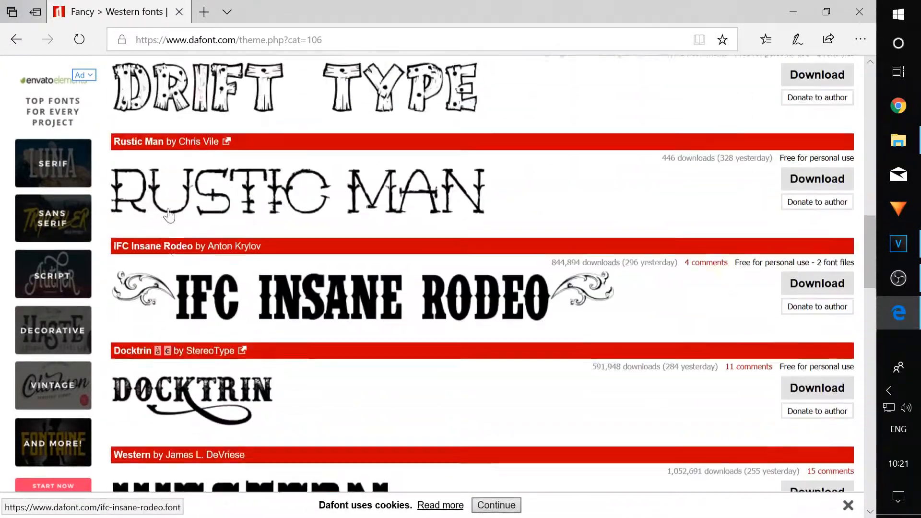
scroll(163, 197, "up", 8)
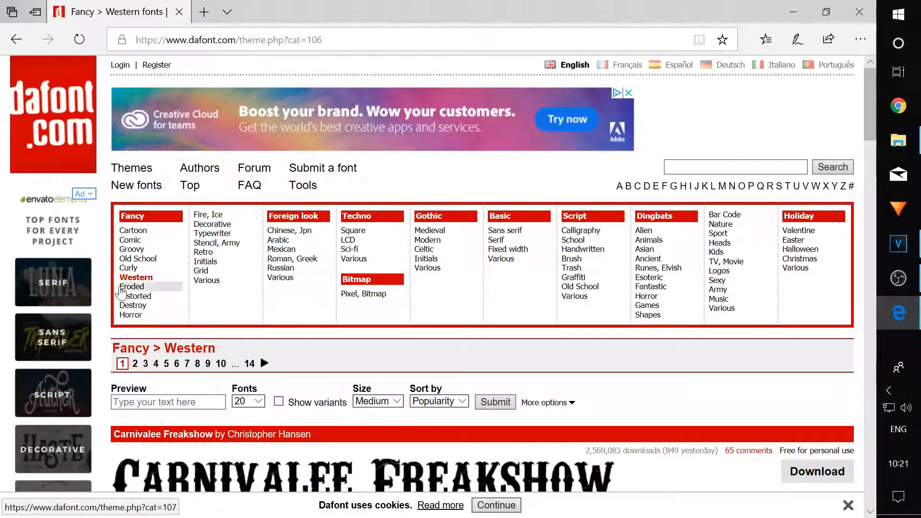
Step: Open the Sci-fi category under Techno and look through the fonts on its first page
left_click(351, 250)
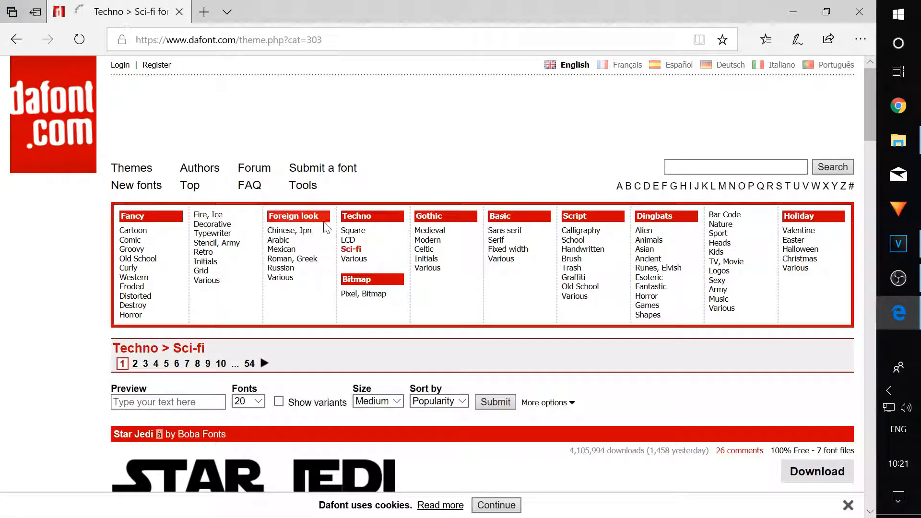
scroll(307, 204, "down", 4)
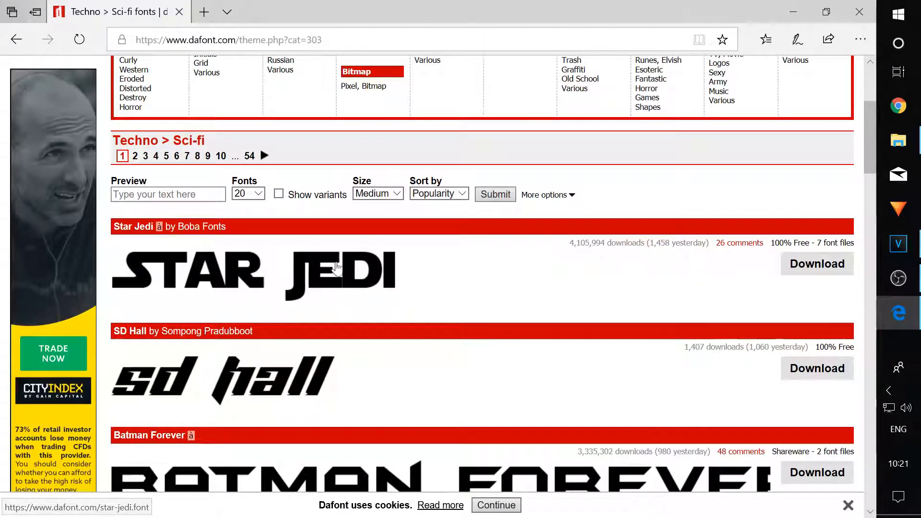
scroll(259, 290, "down", 4)
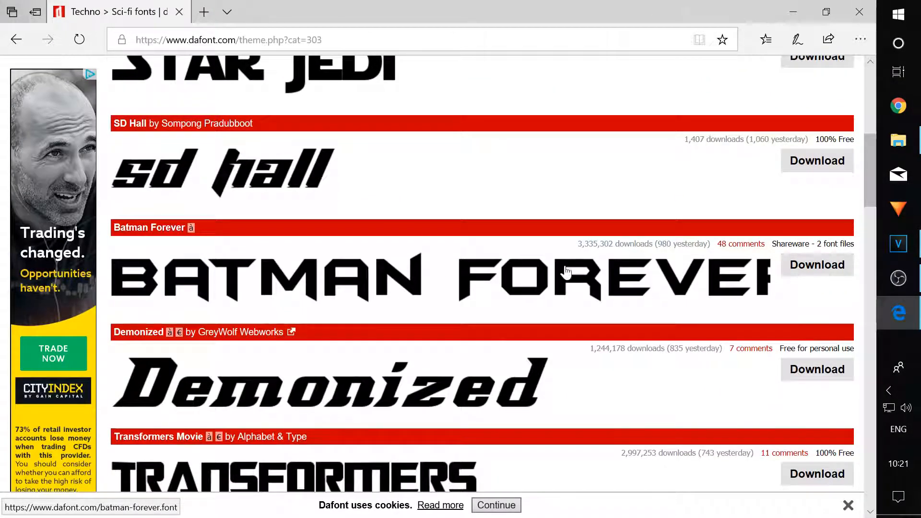
scroll(197, 383, "down", 3)
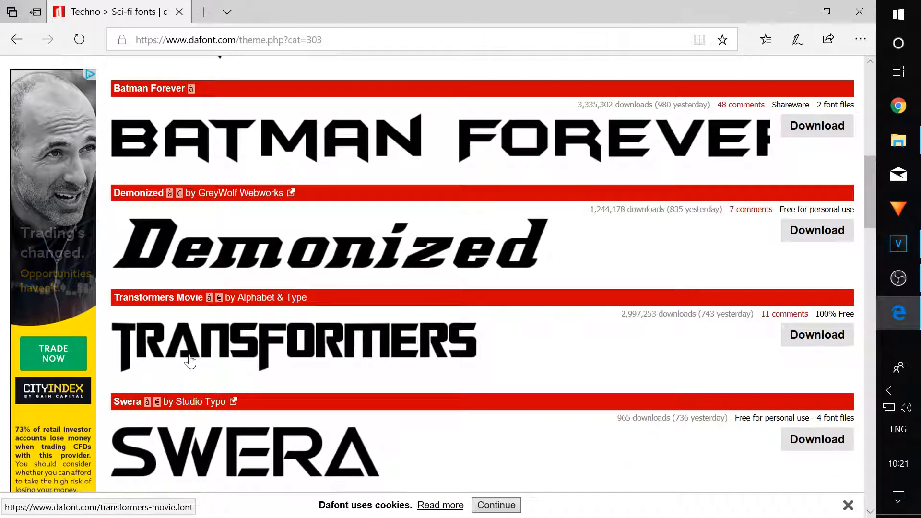
scroll(315, 315, "down", 7)
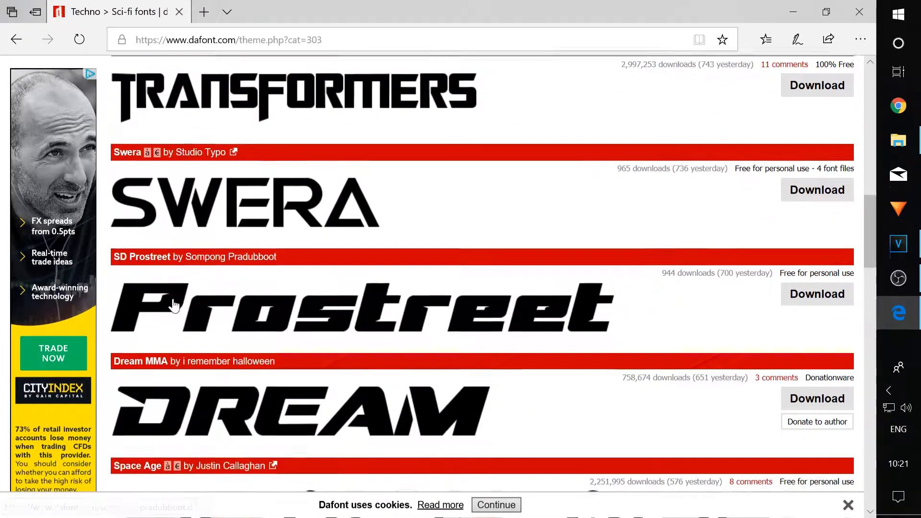
scroll(193, 355, "down", 16)
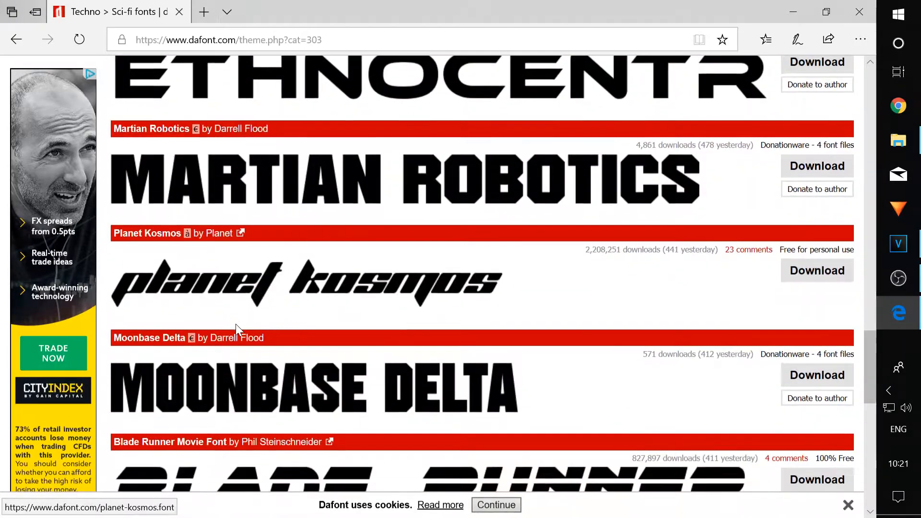
scroll(268, 304, "up", 6)
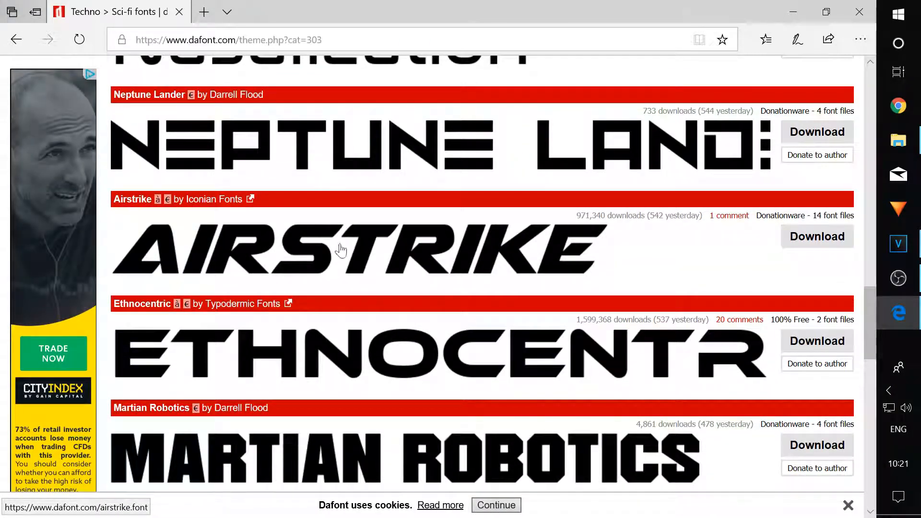
scroll(336, 257, "down", 4)
scroll(299, 278, "down", 6)
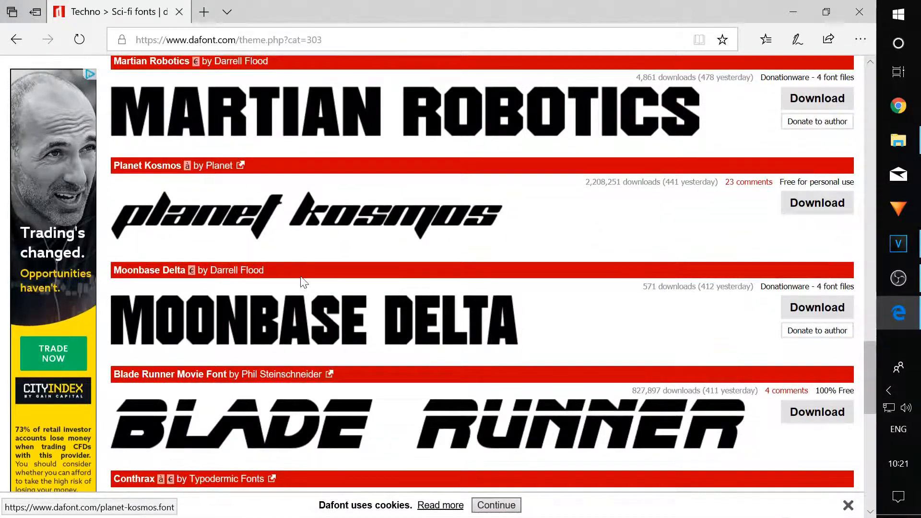
scroll(392, 319, "down", 7)
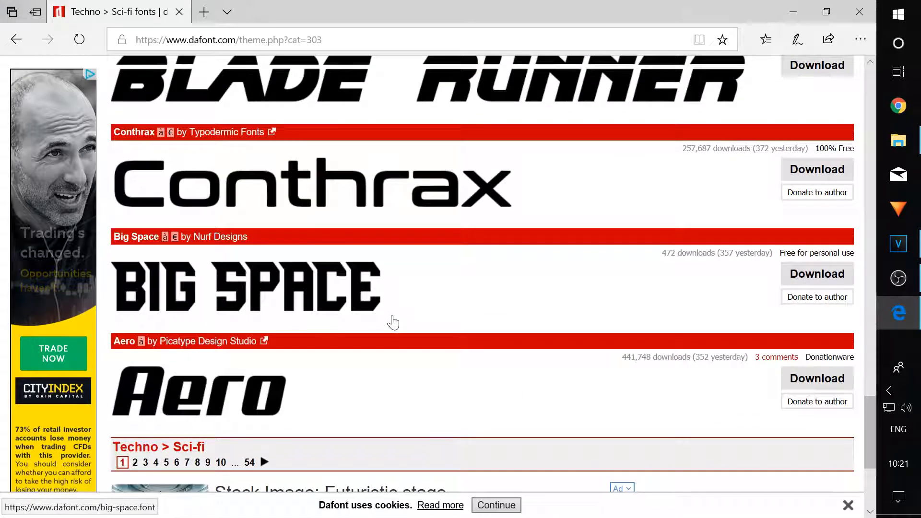
Step: Go to page 2 of the Sci-fi fonts and look through the styles listed there
left_click(135, 324)
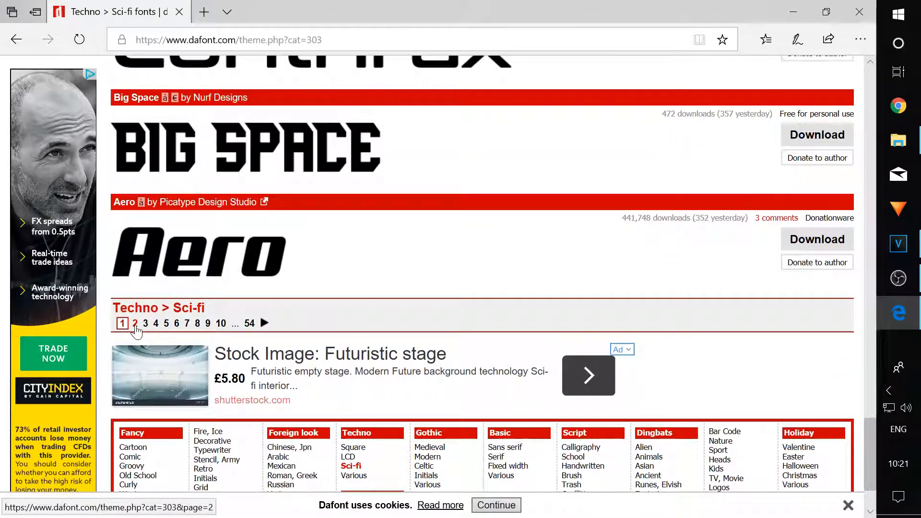
scroll(269, 312, "down", 4)
scroll(399, 294, "down", 4)
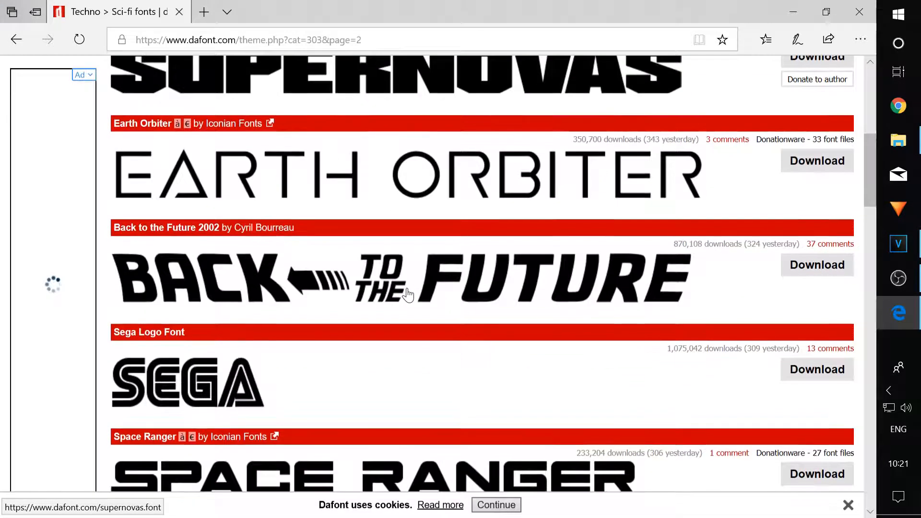
scroll(336, 298, "down", 4)
scroll(367, 281, "down", 12)
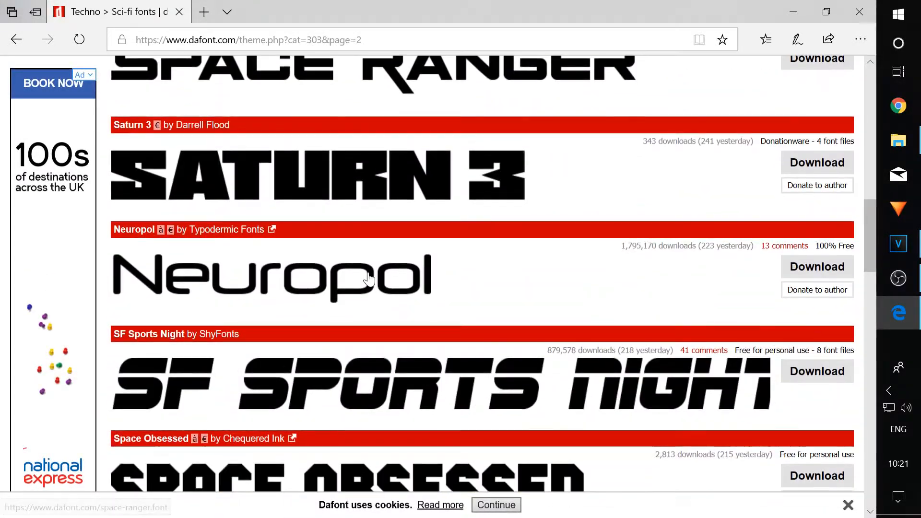
scroll(365, 283, "up", 3)
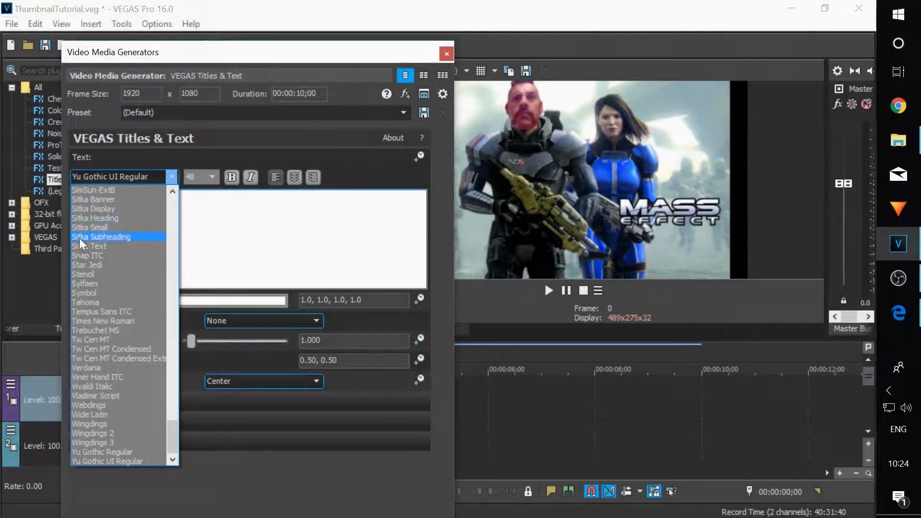
Step: Switch back to VEGAS Pro, set the title font to Star Jedi and enter "N7" as the text
left_click(76, 265)
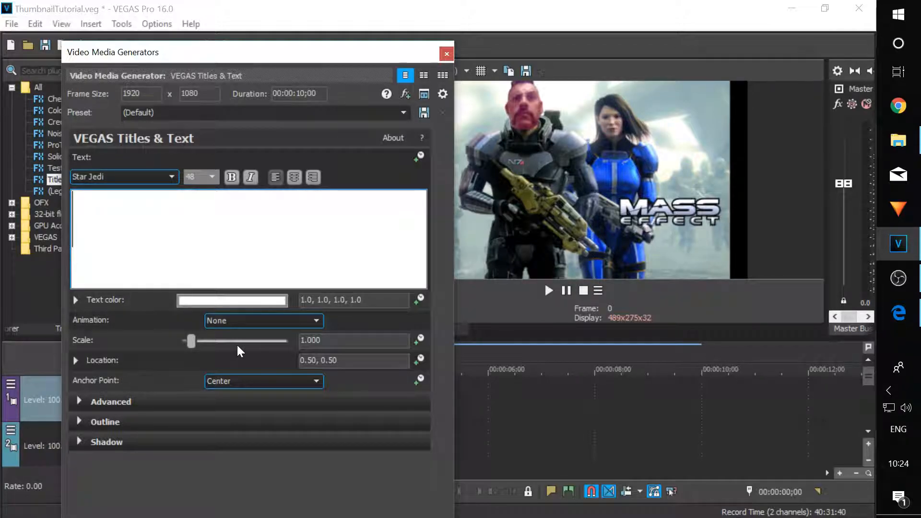
type("N")
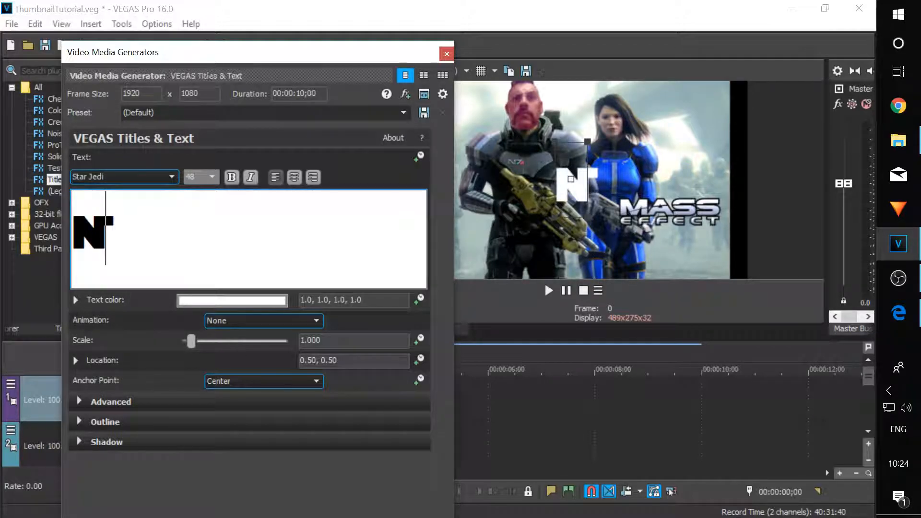
type("7")
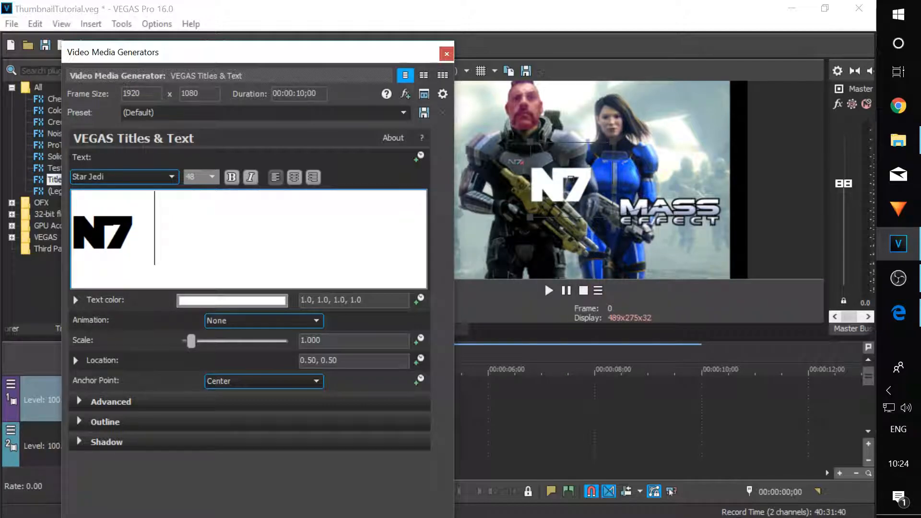
type(" CN")
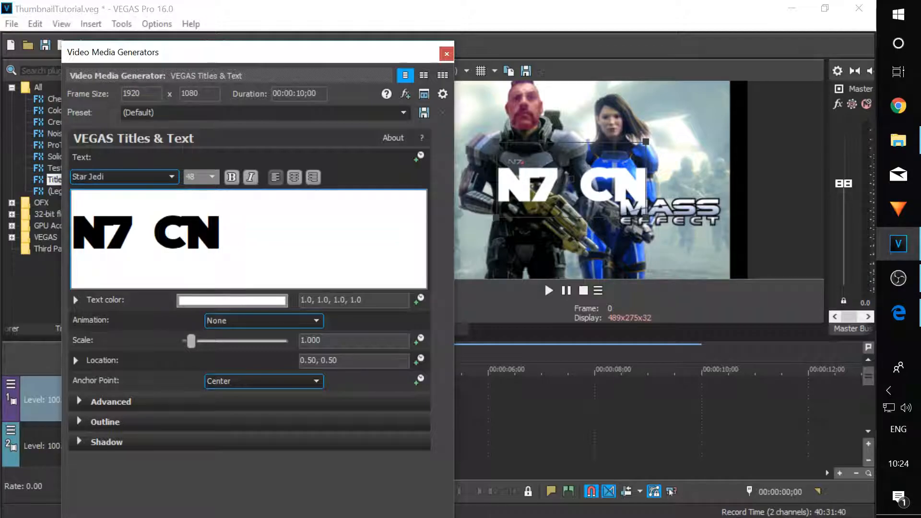
type("MMANDN")
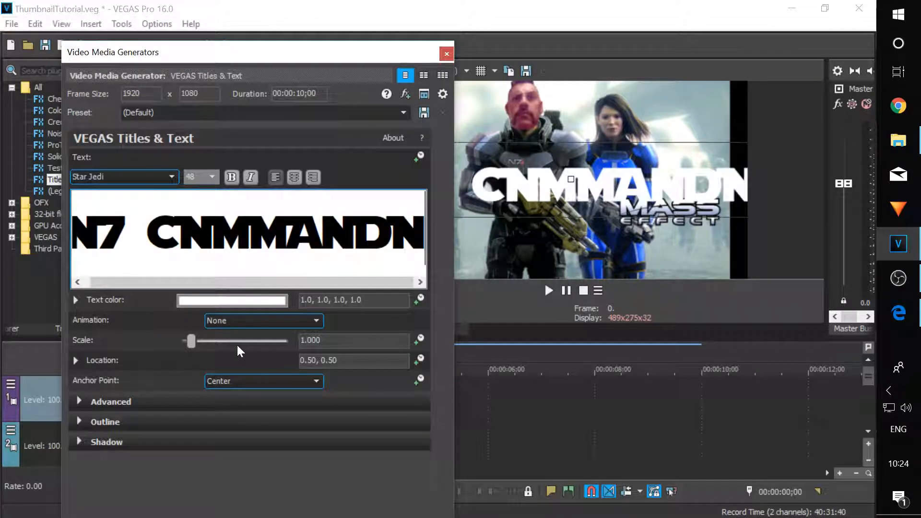
key("BackSpace")
key("BackSpace")
key("BackSpace")
key("BackSpace")
key("BackSpace")
key("BackSpace")
key("BackSpace")
key("BackSpace")
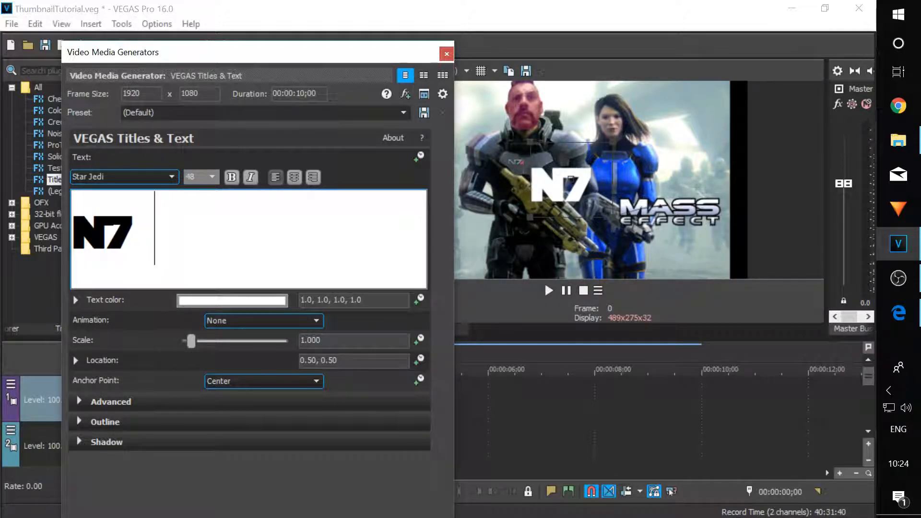
Step: Add the word "COMMANDO" after "N7" in the title text
type("CO")
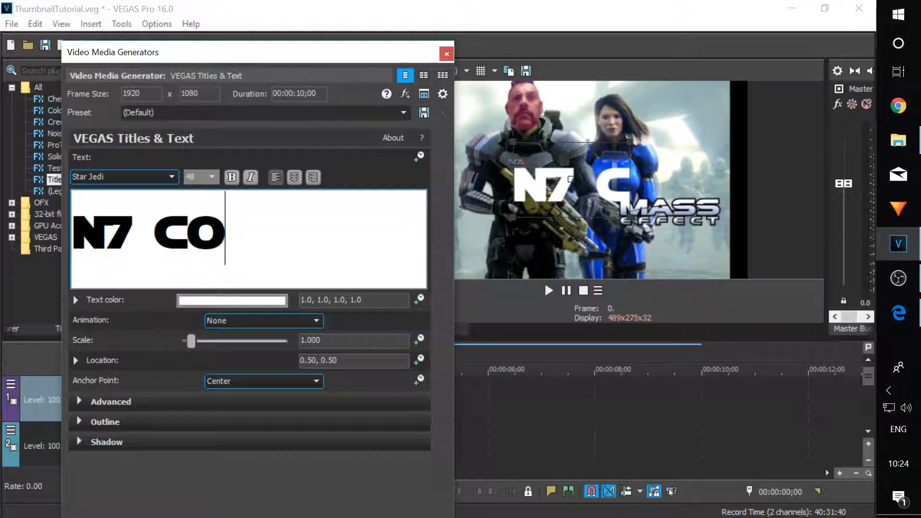
type("MMANDO")
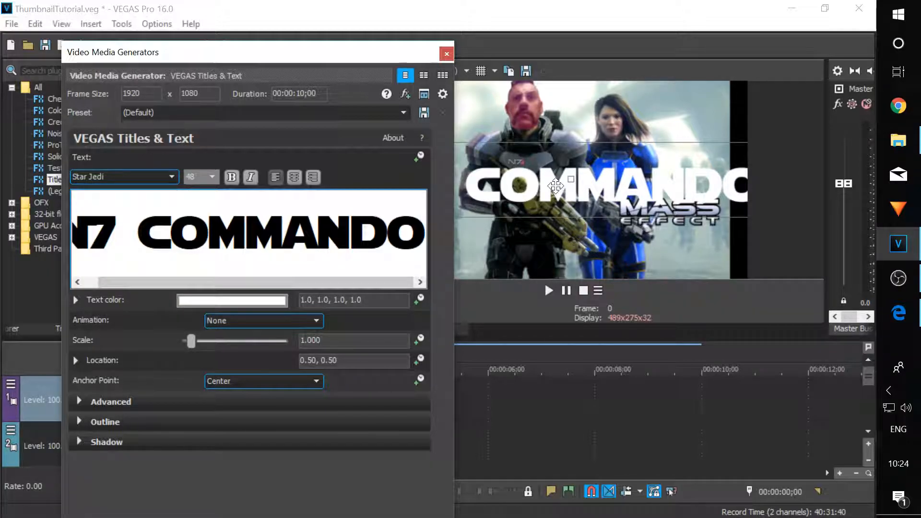
Step: Shrink the N7 COMMANDO title to a scale of about 0.6 and position it above the Mass Effect logo at about 0.52, 0.61
left_click_drag(655, 184, 612, 175)
left_click_drag(709, 136, 663, 147)
left_click_drag(590, 178, 615, 163)
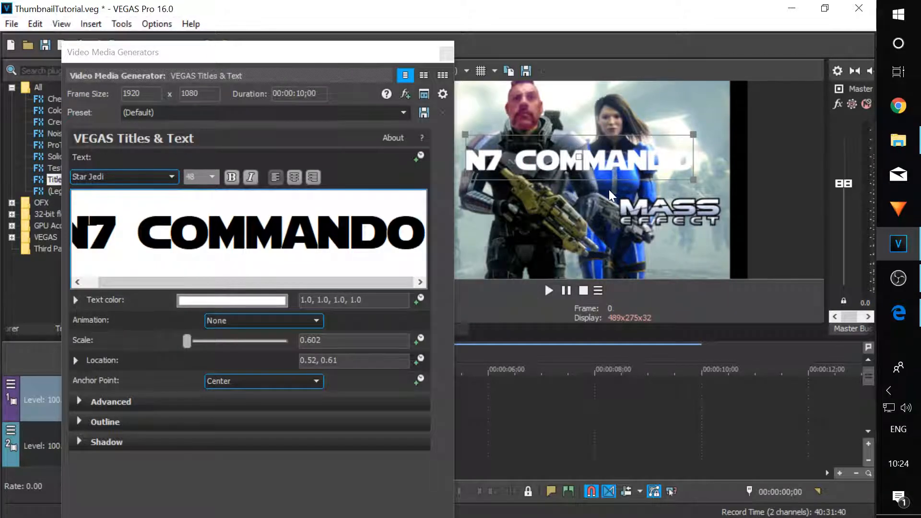
Step: Sample the title's text color from the Mass Effect logo to get the light blue 0.73, 0.78, 0.89
left_click(193, 300)
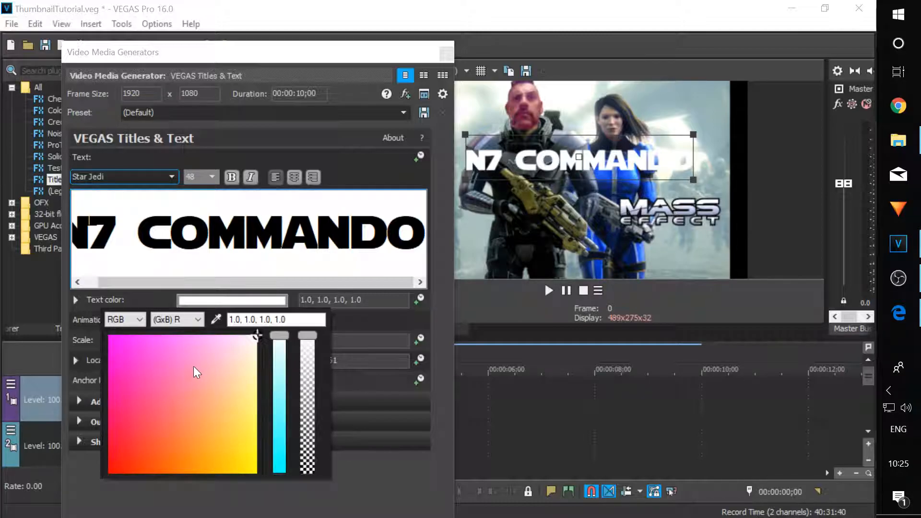
left_click(216, 320)
left_click(693, 209)
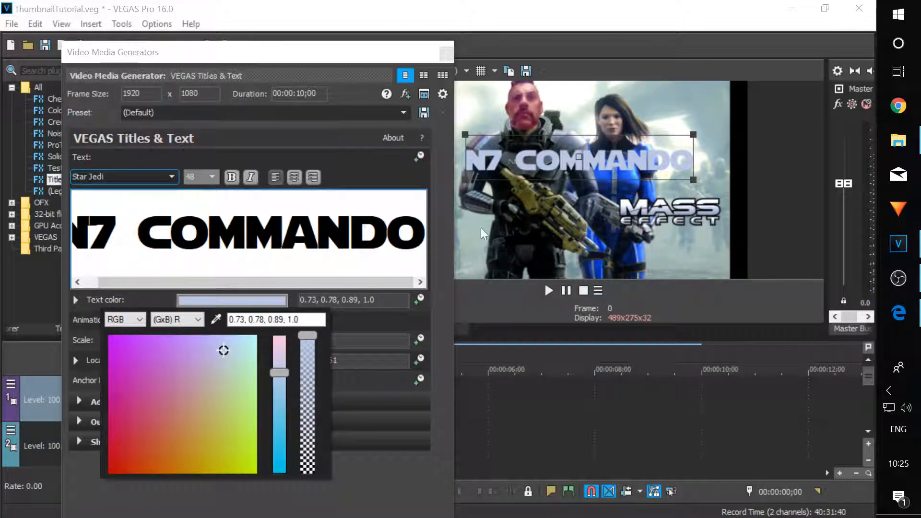
left_click(355, 317)
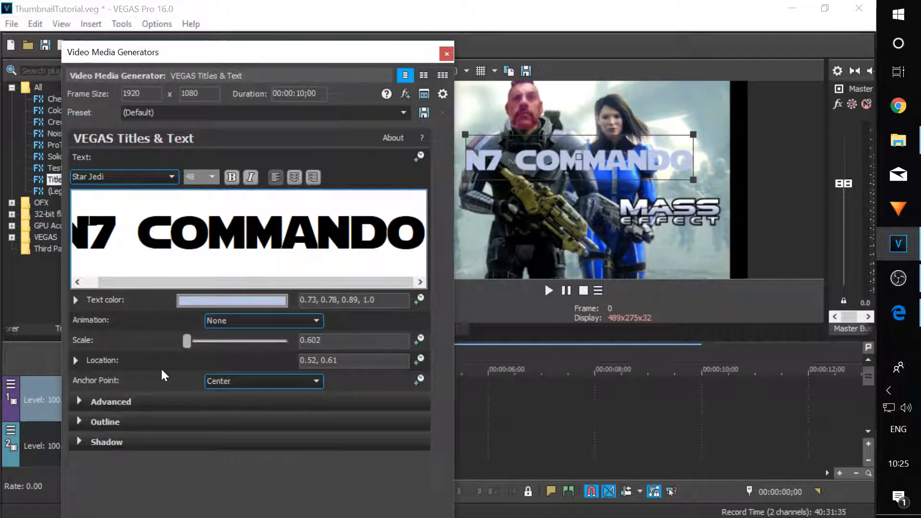
Step: Give the title a near-black outline by sampling the color 0.04, 0.04, 0.05 and setting the outline width to 10
left_click(78, 420)
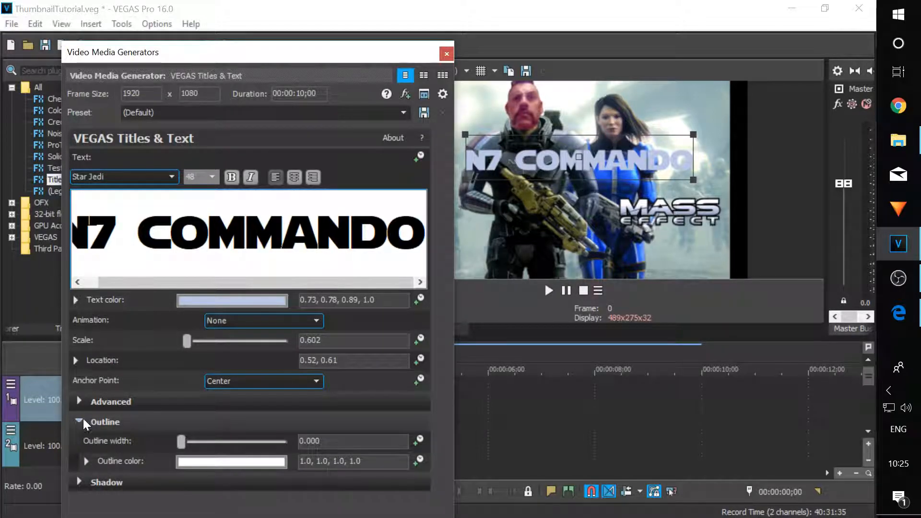
left_click(186, 462)
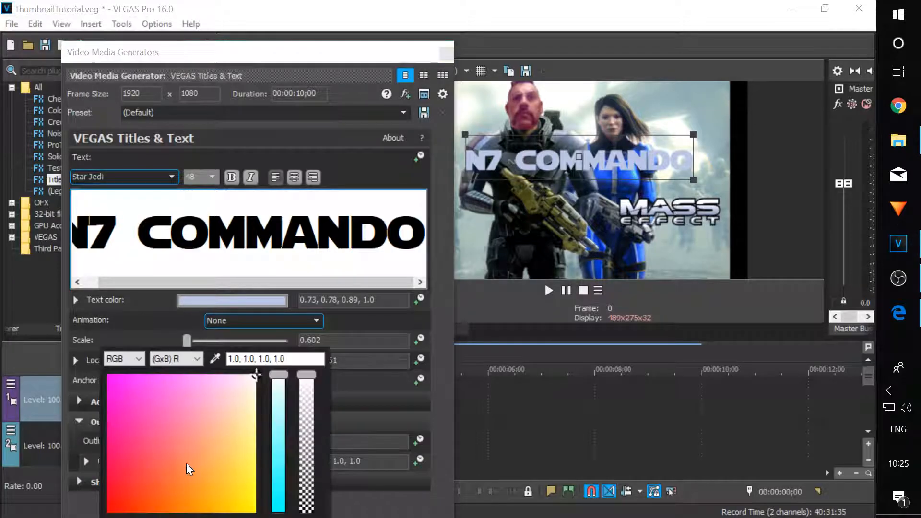
left_click(214, 357)
left_click(901, 342)
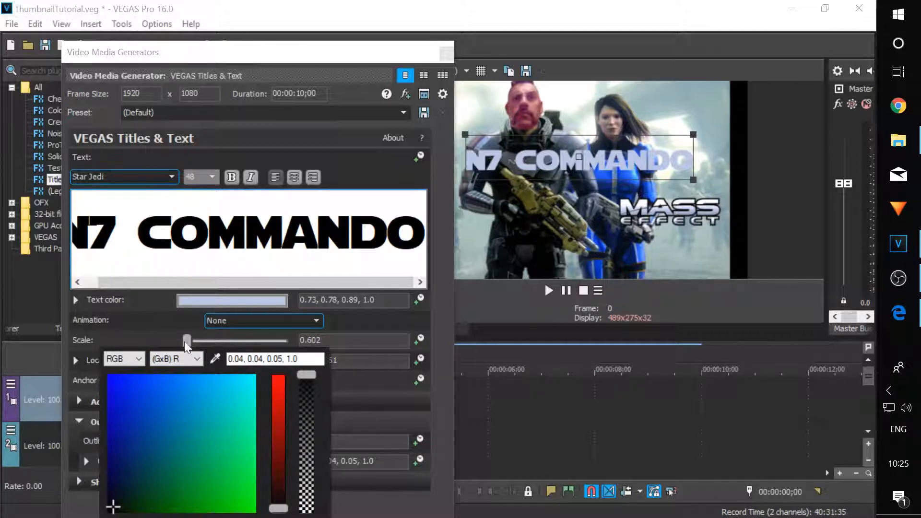
left_click(152, 335)
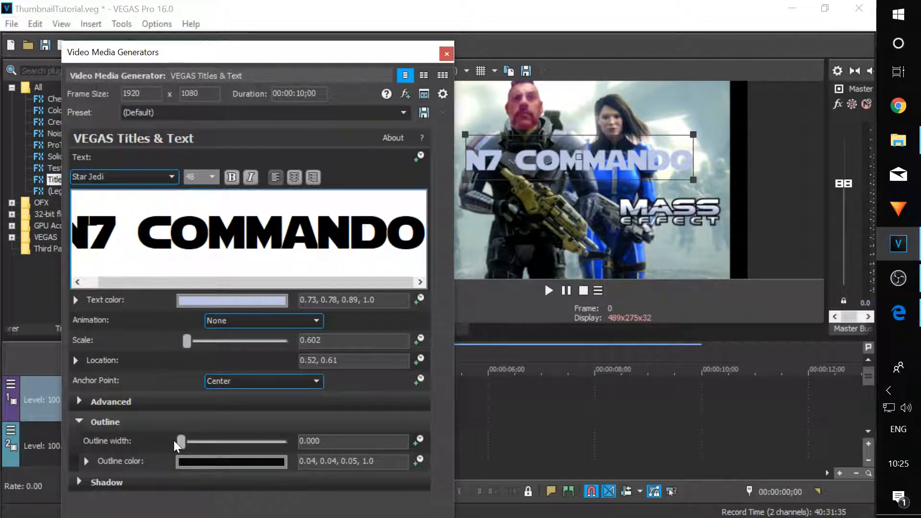
left_click_drag(183, 441, 284, 442)
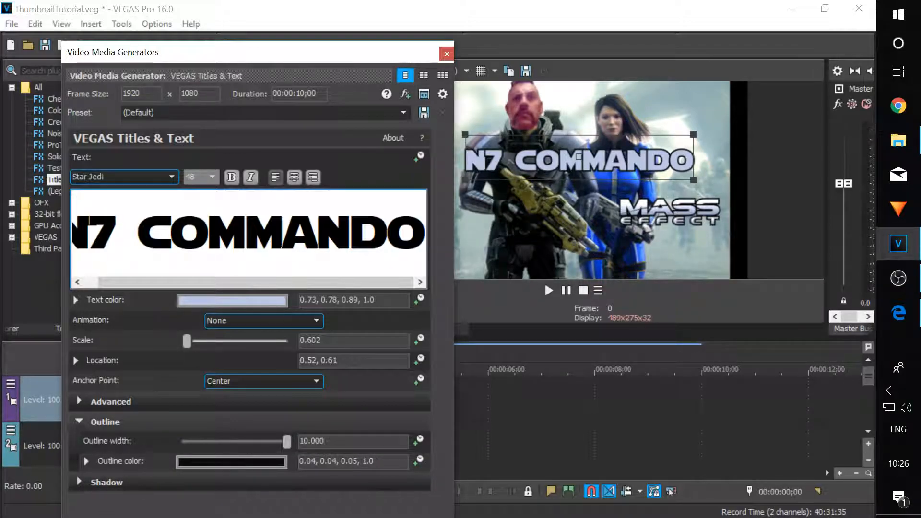
Step: Delete and retype "N7" in front of "COMMANDO" in the title text
key("BackSpace")
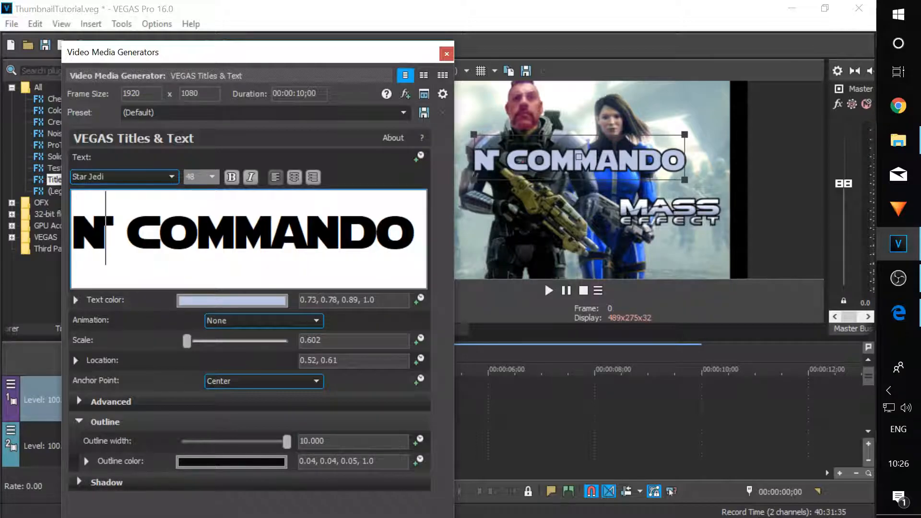
type("7")
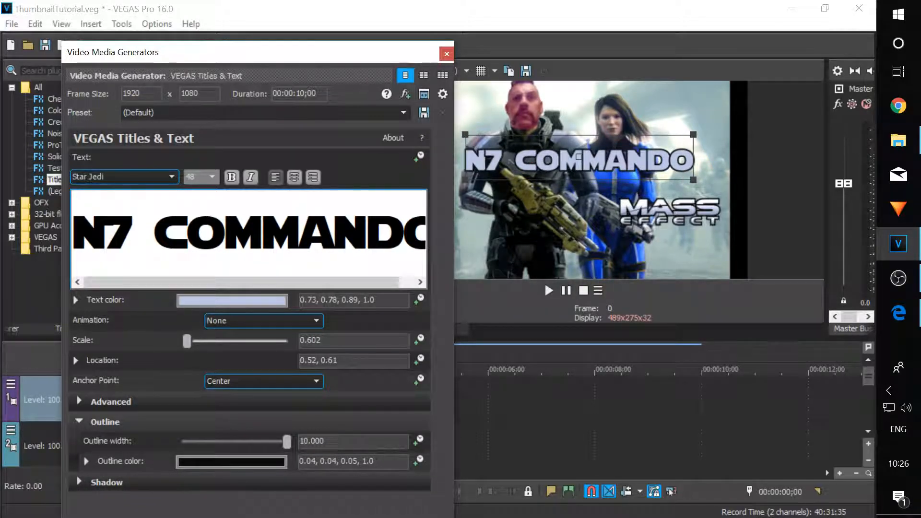
key("BackSpace")
key("BackSpace")
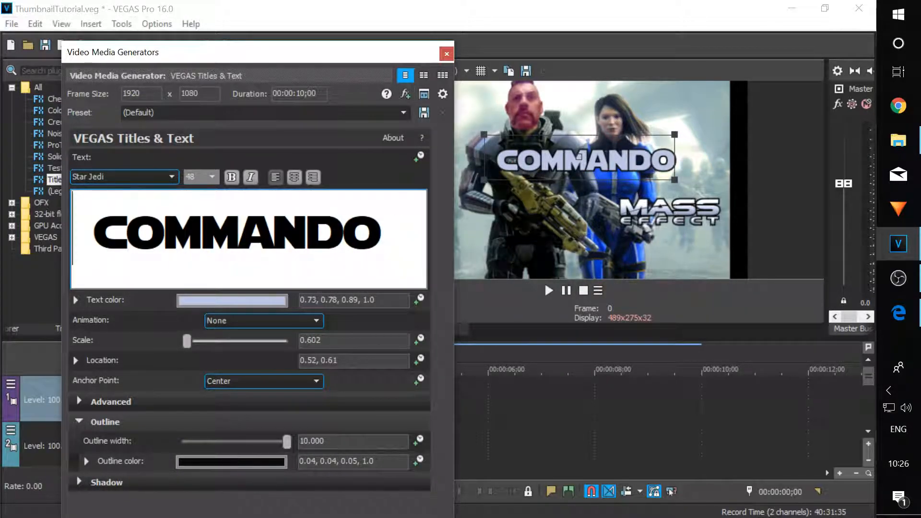
type("N7")
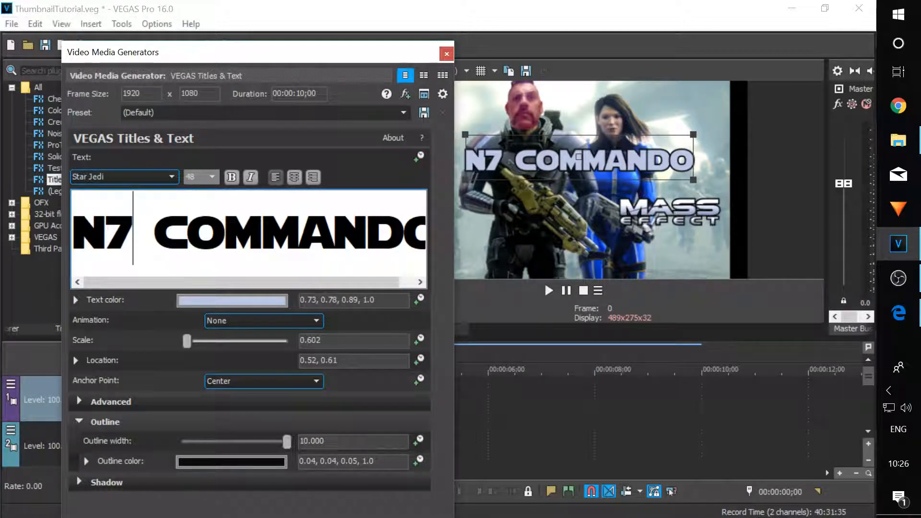
key("BackSpace")
key("BackSpace")
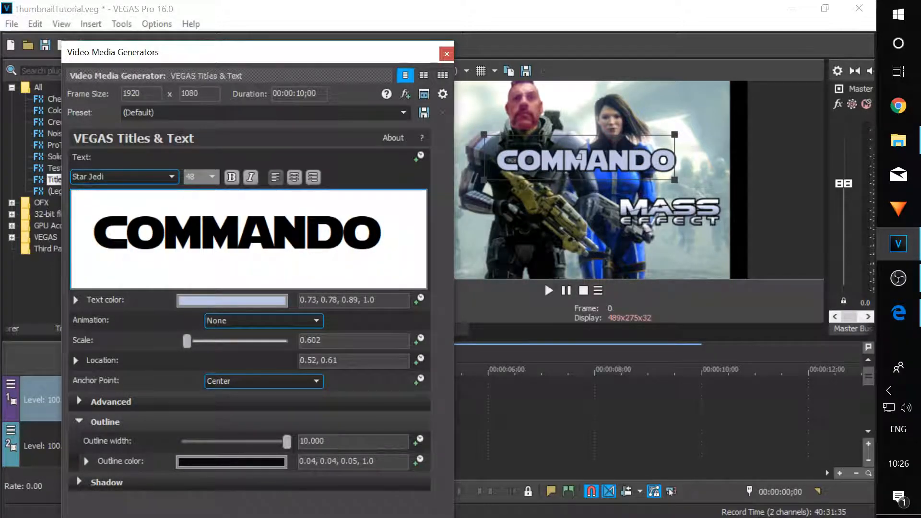
type("N7")
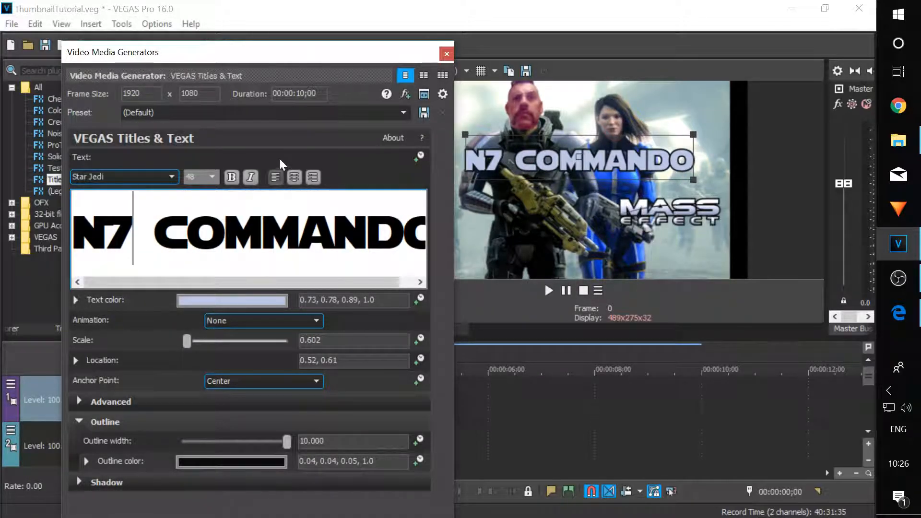
Step: Shrink the N7 COMMANDO title to a scale of about 0.55 and position it at the top of the frame, about 0.53, 0.93
left_click_drag(701, 181, 681, 117)
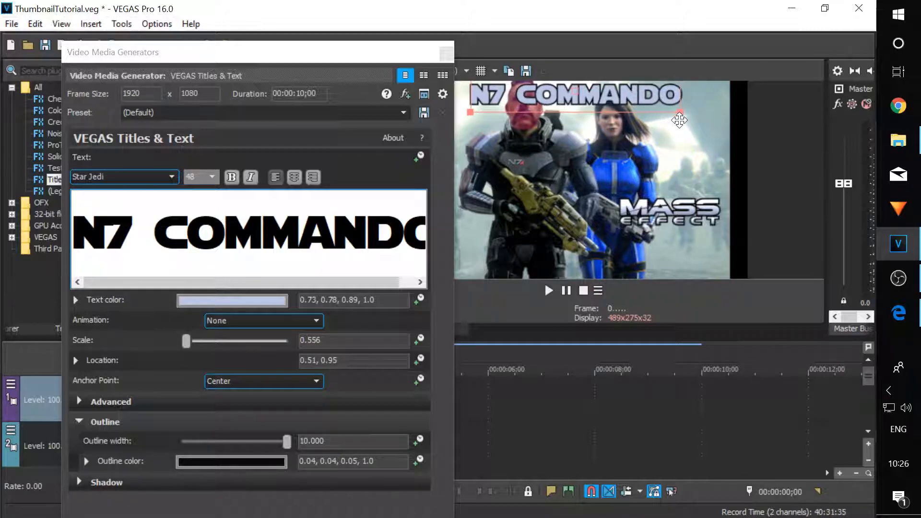
mouse_move(614, 100)
left_mouse_down()
mouse_move(631, 100)
mouse_move(618, 102)
left_mouse_up()
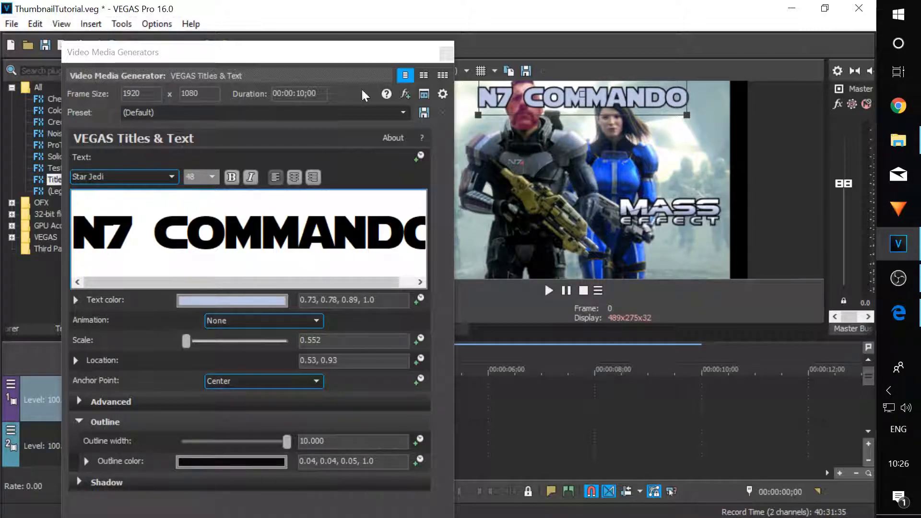
left_click(447, 54)
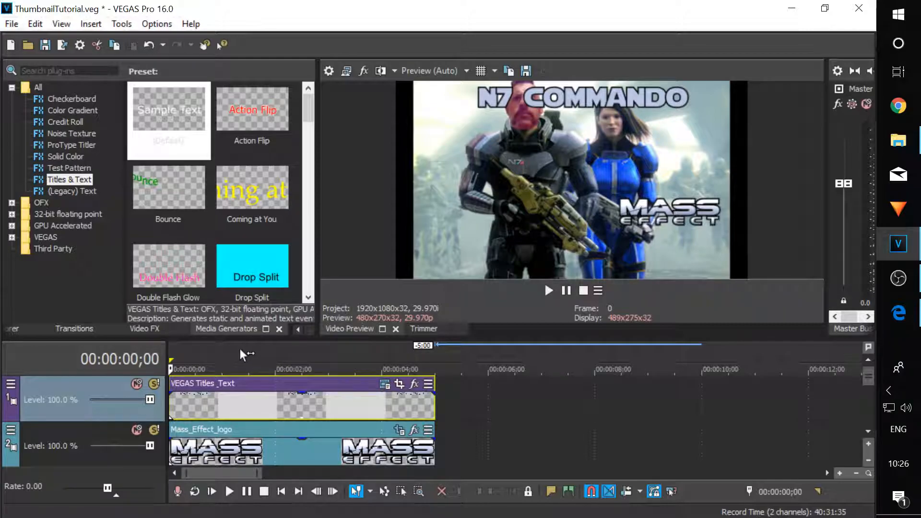
Step: Enlarge the timeline area and move the title track directly below the eyeball track so the face overlaps the title
left_click_drag(230, 335, 222, 272)
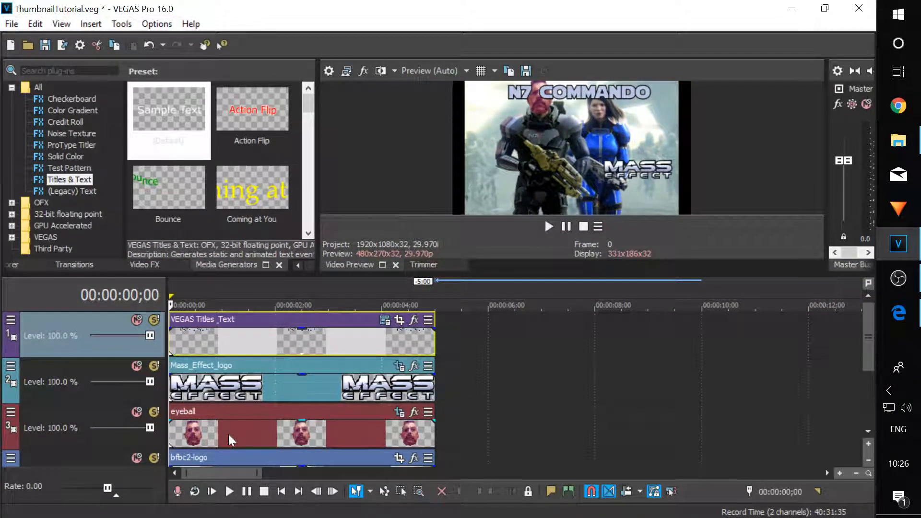
left_click_drag(65, 335, 37, 437)
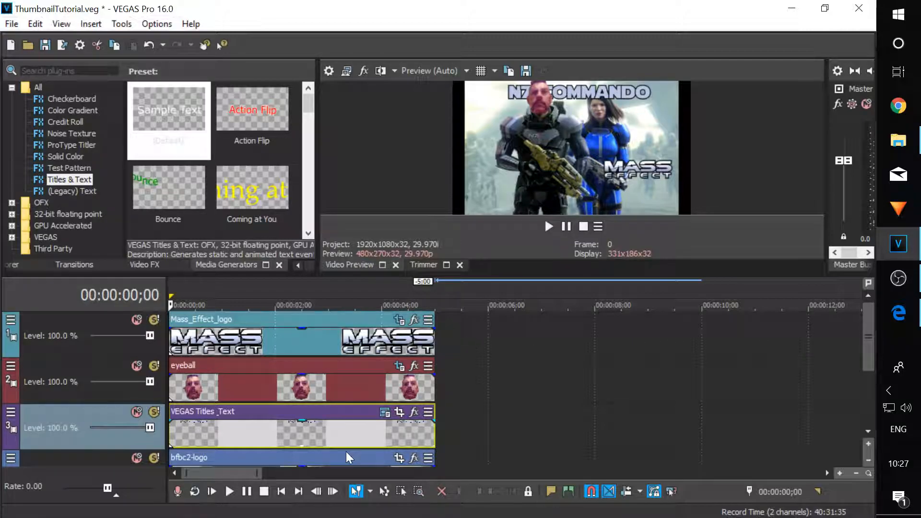
Step: Enlarge the title to a scale of about 0.86 and position it across the bottom of the frame at about 0.53, 0.17
left_click(385, 412)
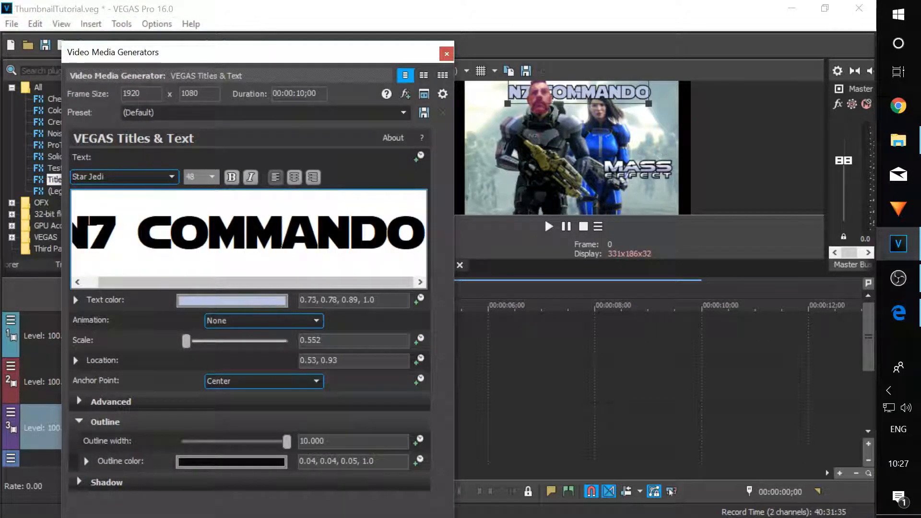
left_click_drag(649, 104, 675, 123)
left_click_drag(562, 98, 564, 100)
left_click_drag(678, 112, 668, 109)
left_click_drag(582, 102, 596, 103)
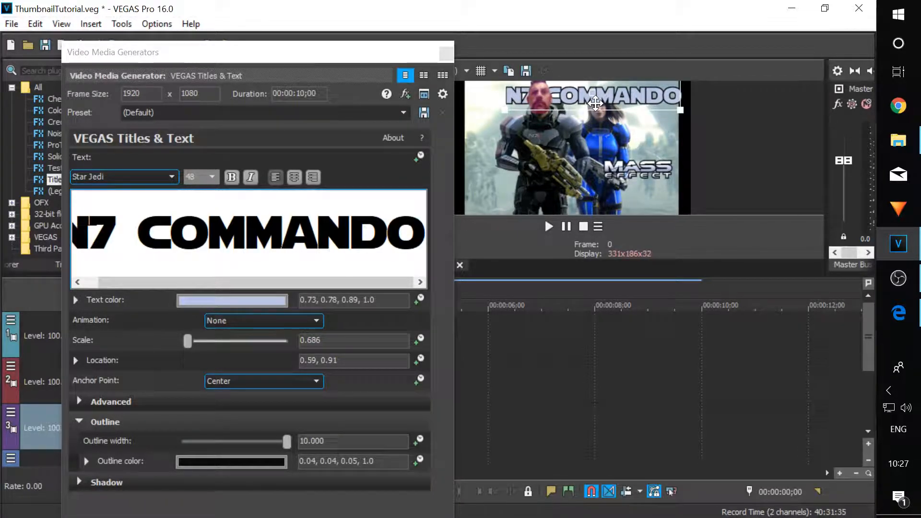
left_click_drag(681, 111, 685, 113)
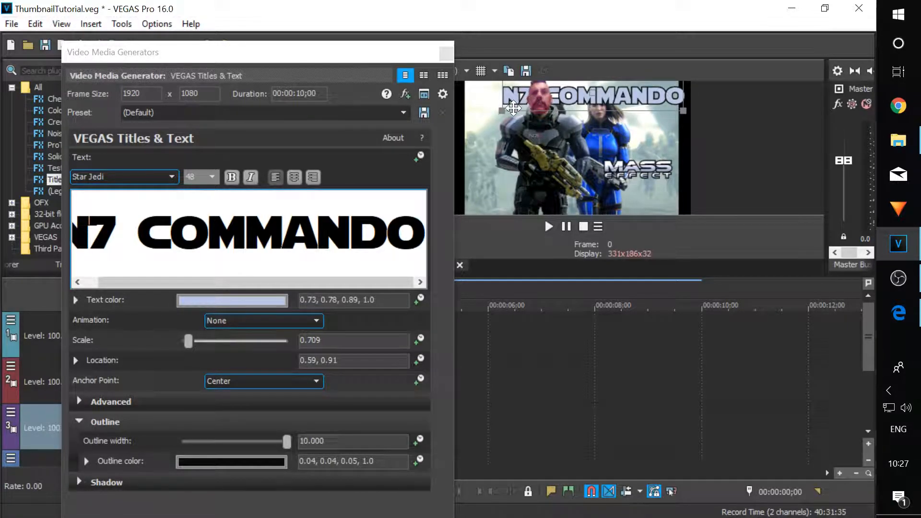
left_click_drag(504, 110, 471, 121)
left_click_drag(596, 100, 568, 109)
left_click_drag(690, 127, 649, 119)
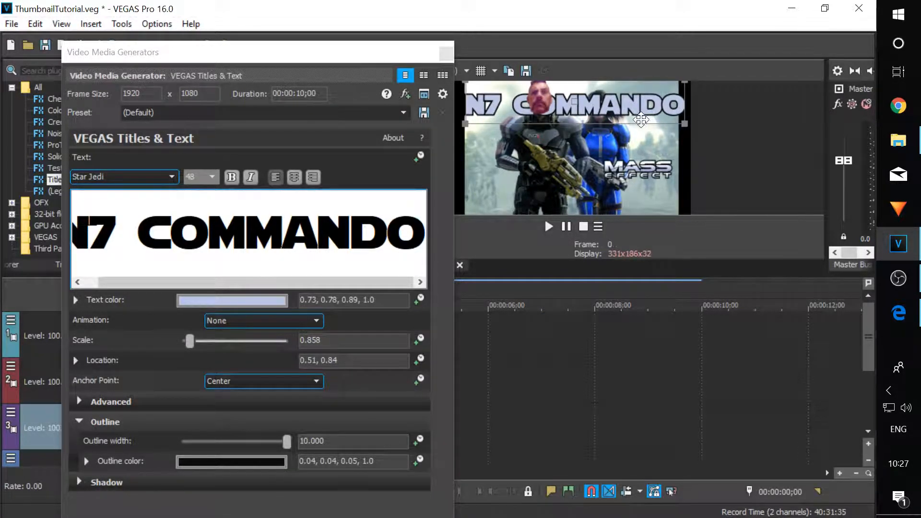
left_click_drag(499, 108, 502, 193)
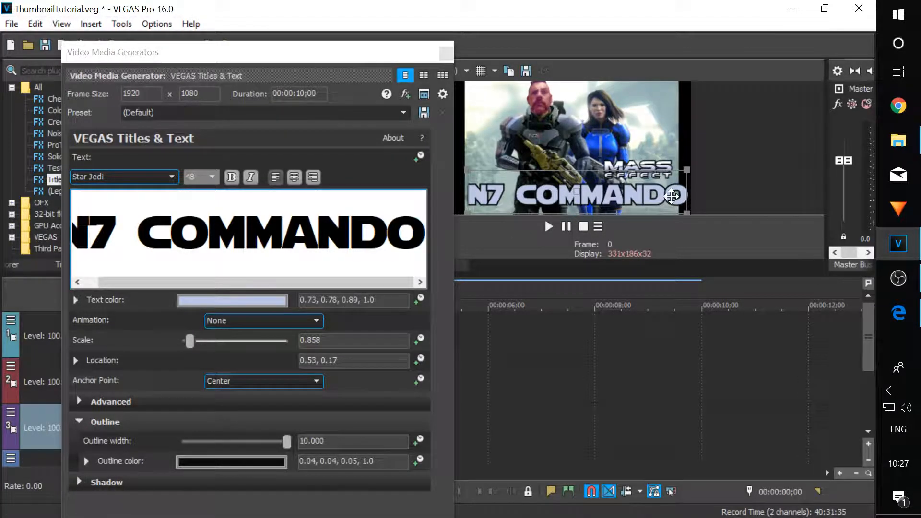
Step: Set the title's text color to white 1.0, 1.0, 1.0 and enlarge the video preview area
left_click(241, 302)
left_click(215, 320)
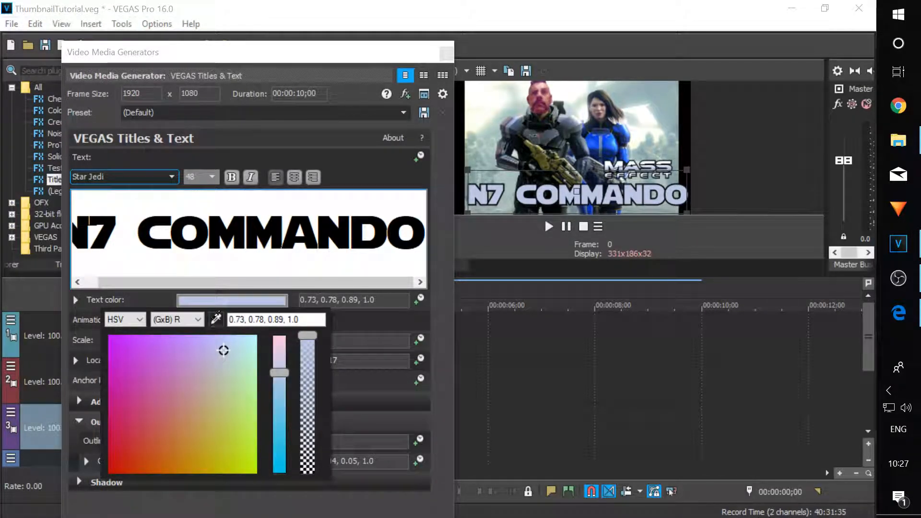
left_click_drag(410, 60, 302, 48)
left_click_drag(390, 58, 232, 75)
left_click(369, 274)
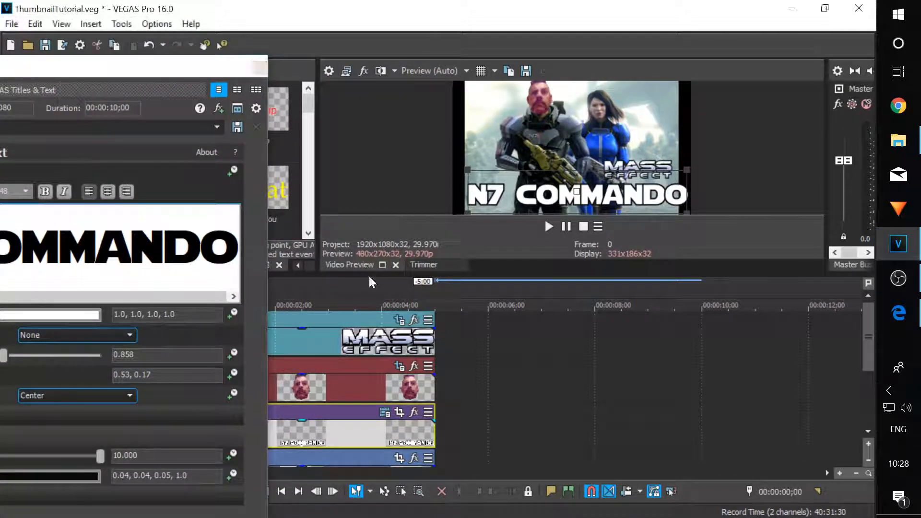
left_click_drag(361, 276, 362, 328)
left_click_drag(153, 71, 285, 56)
Step: Sample the title's text color from the Mass Effect logo to get a near-white 0.99, 0.99, 1.0
left_click(175, 300)
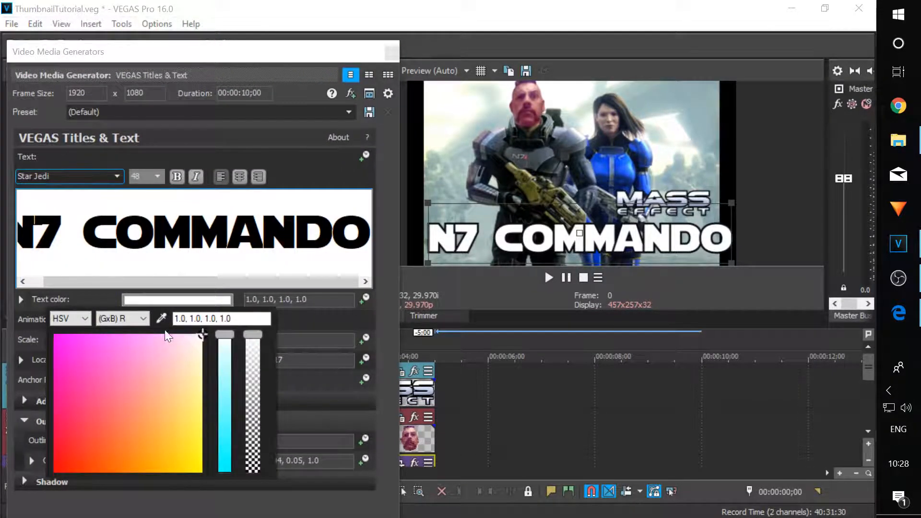
left_click(161, 318)
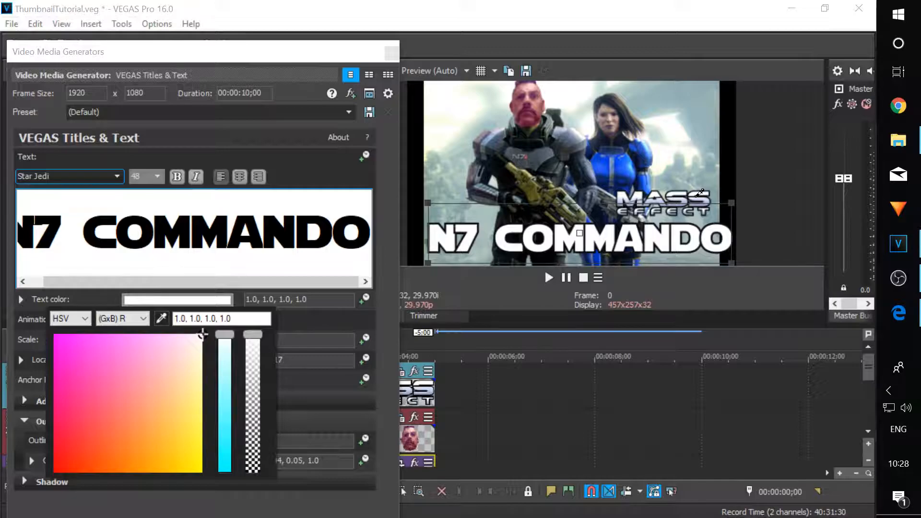
left_click(696, 193)
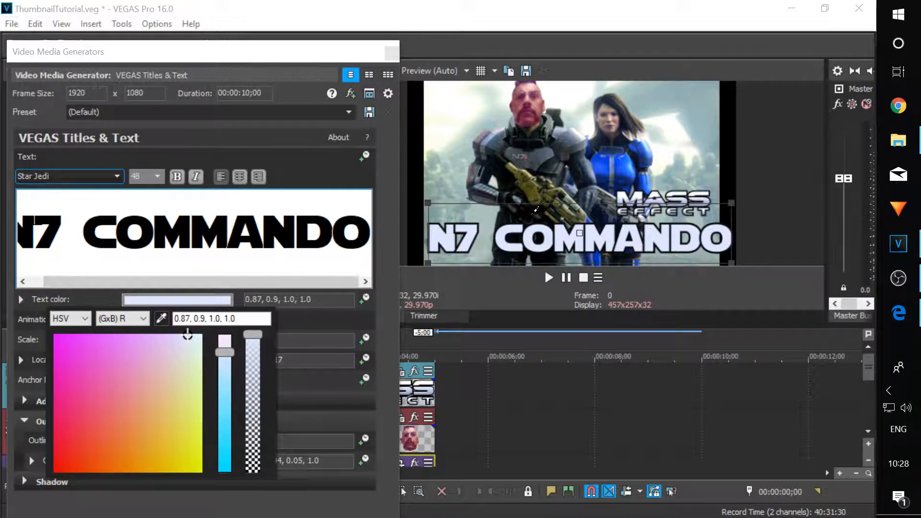
left_click(627, 196)
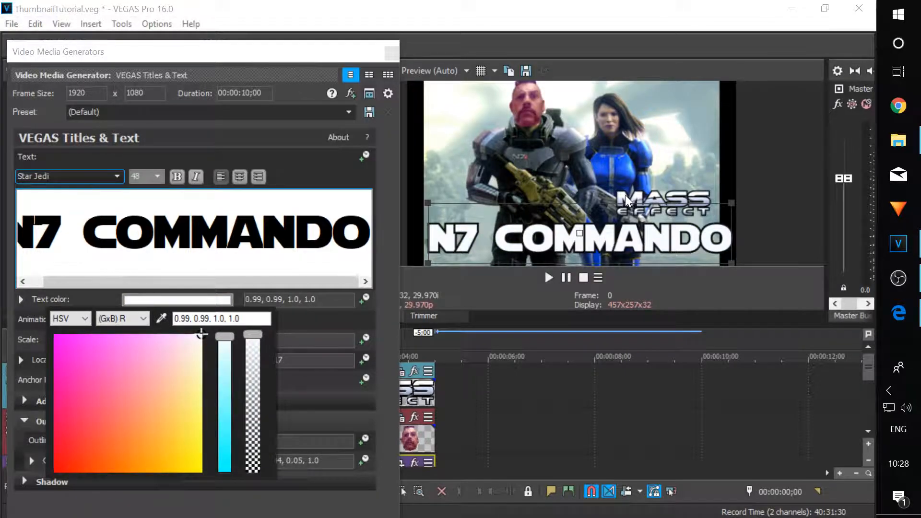
Step: Try a sampled gray-blue 0.42, 0.48, 0.58 for the title text and resample the logo's light blue 0.74, 0.78, 0.9
left_click(162, 319)
left_click(571, 135)
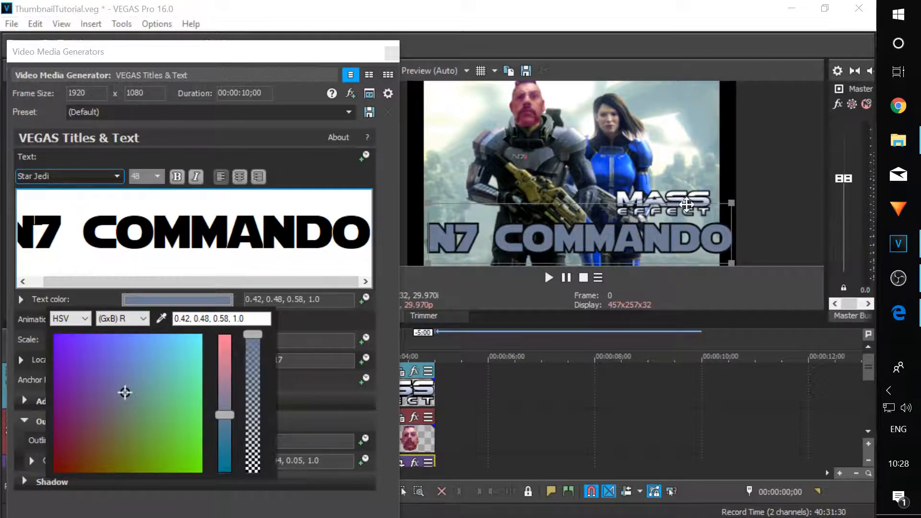
left_click(158, 318)
left_click(708, 198)
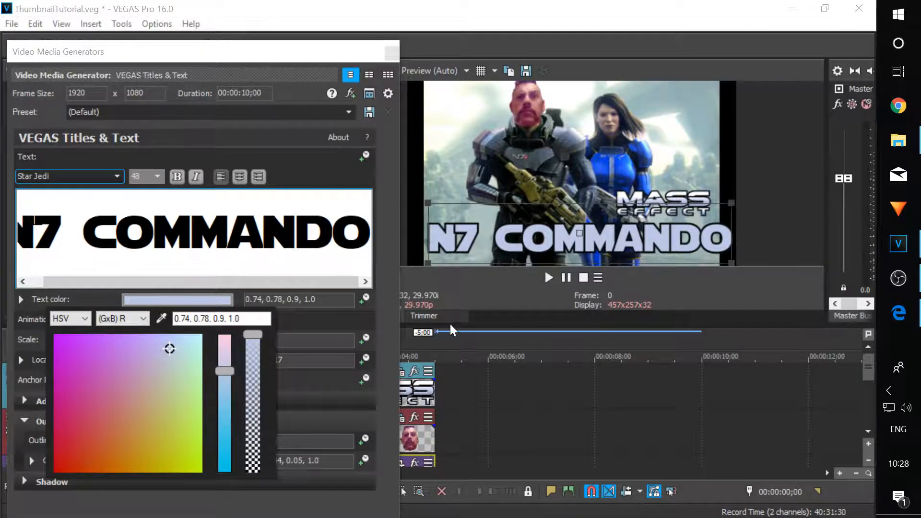
left_click(388, 55)
left_click(82, 302)
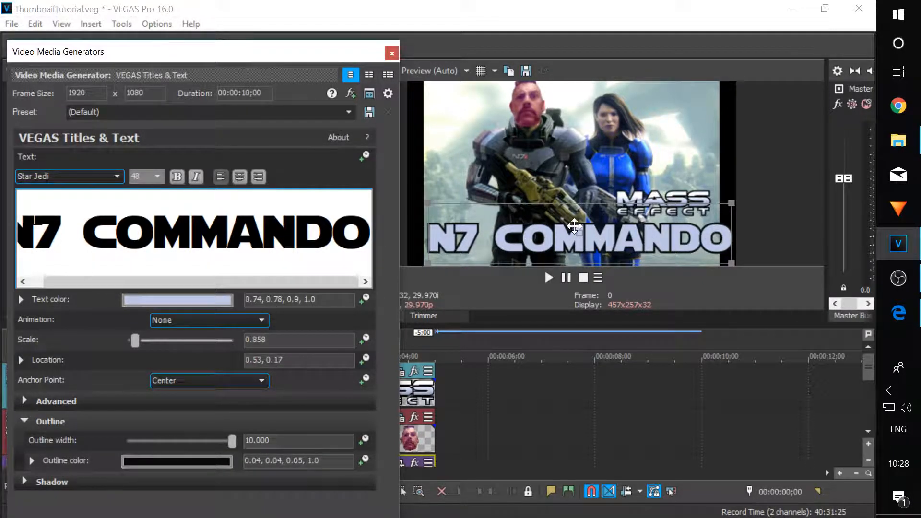
Step: Try the blue suit's color 0.22, 0.46, 0.98 and the rifle's dark olive 0.31, 0.3, 0.09 on the title text
left_click(153, 300)
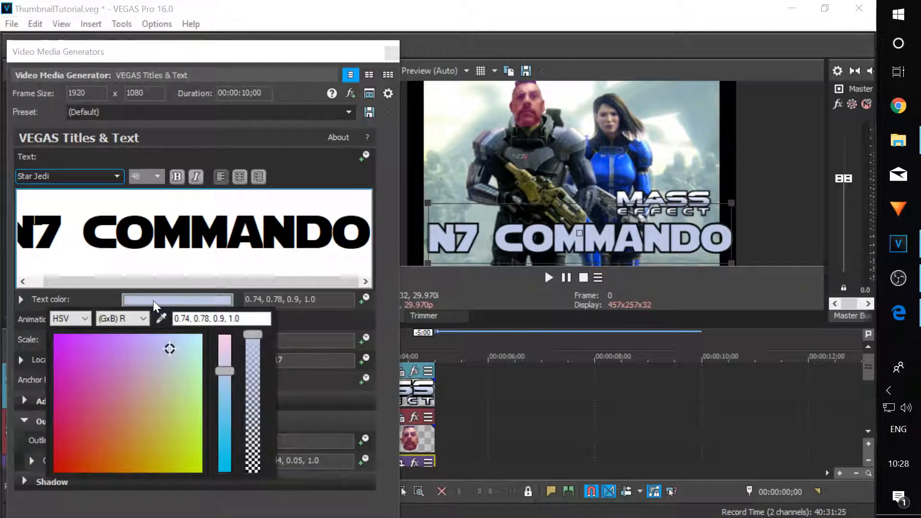
left_click(159, 318)
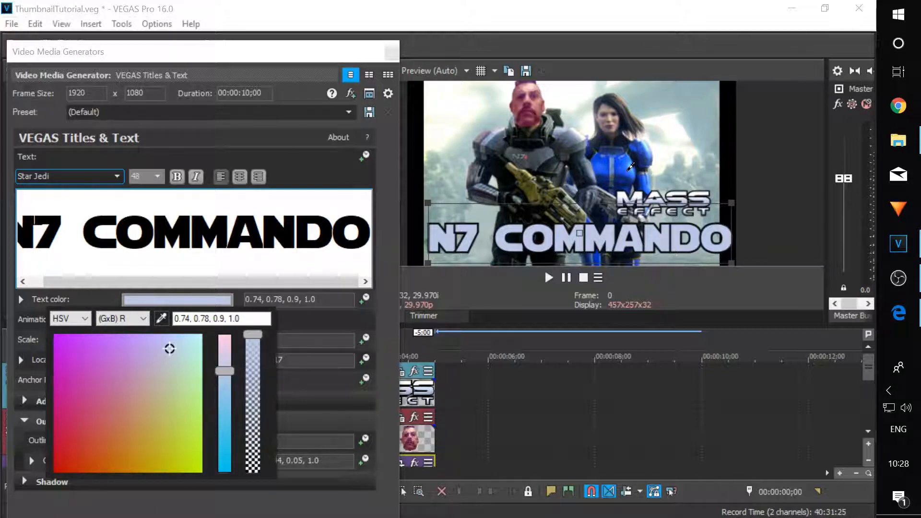
left_click(632, 177)
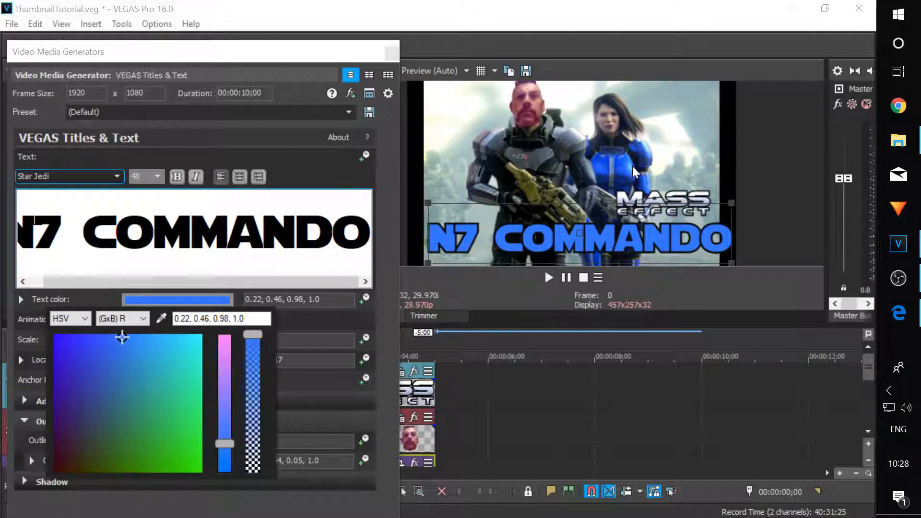
left_click(161, 318)
left_click(530, 197)
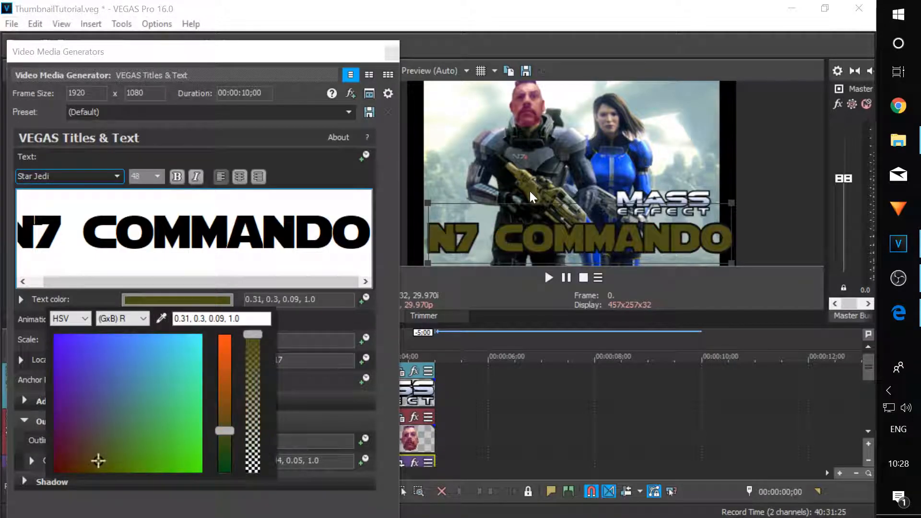
Step: Sample the title's text color from the rifle's light gold highlight to get 0.76, 0.71, 0.49
left_click(160, 318)
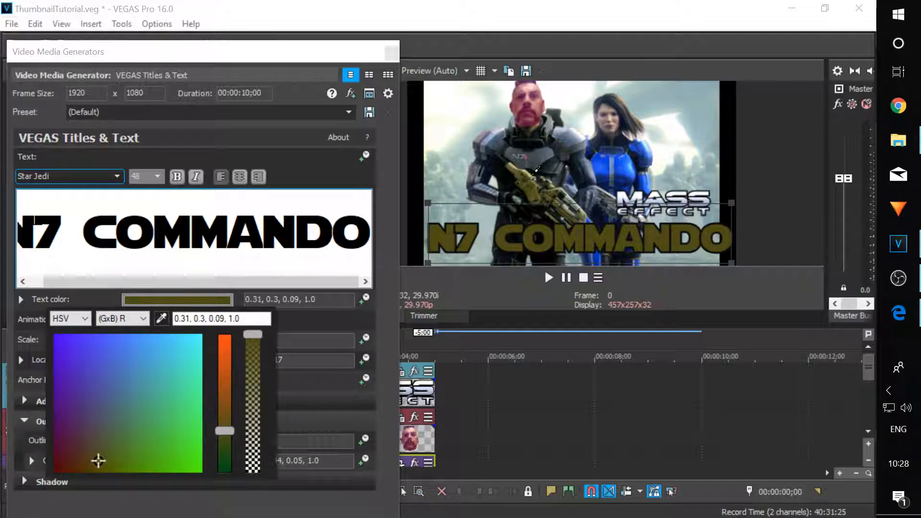
left_click(527, 172)
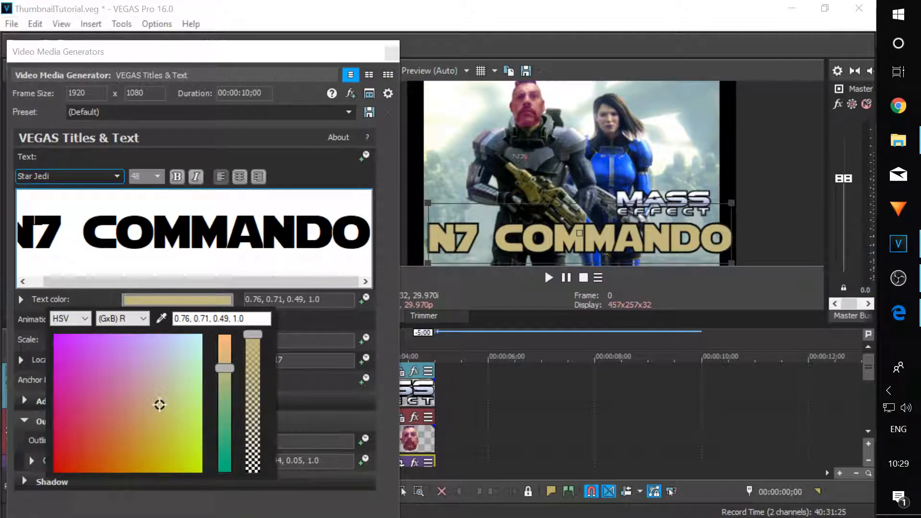
left_click(293, 317)
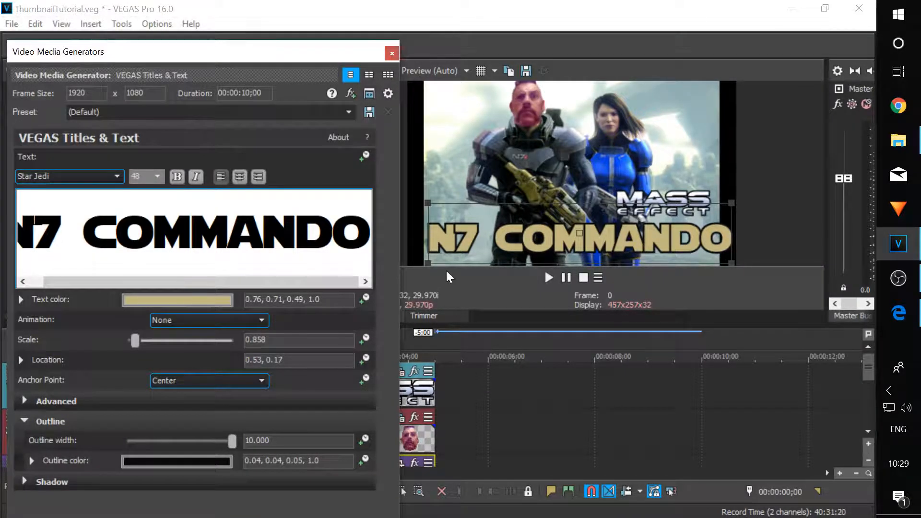
Step: Enable the shadow on the N7 COMMANDO title
left_click(21, 419)
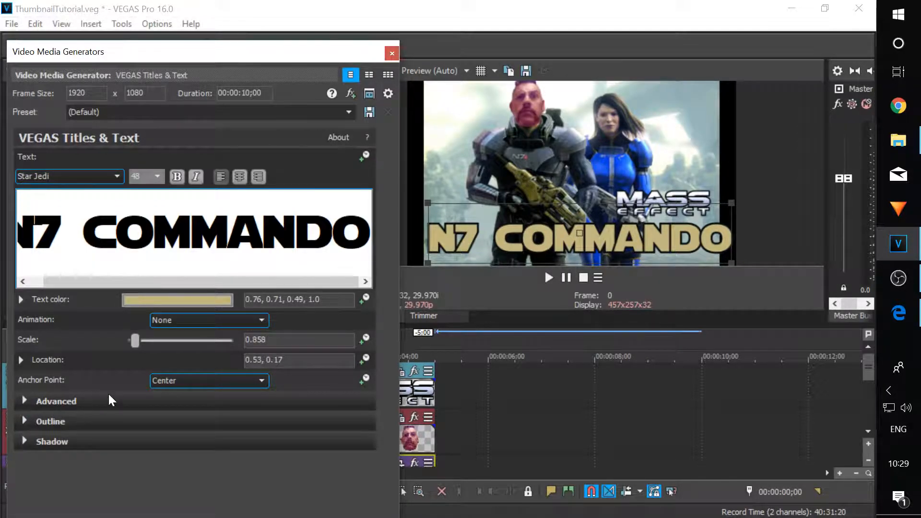
left_click(24, 441)
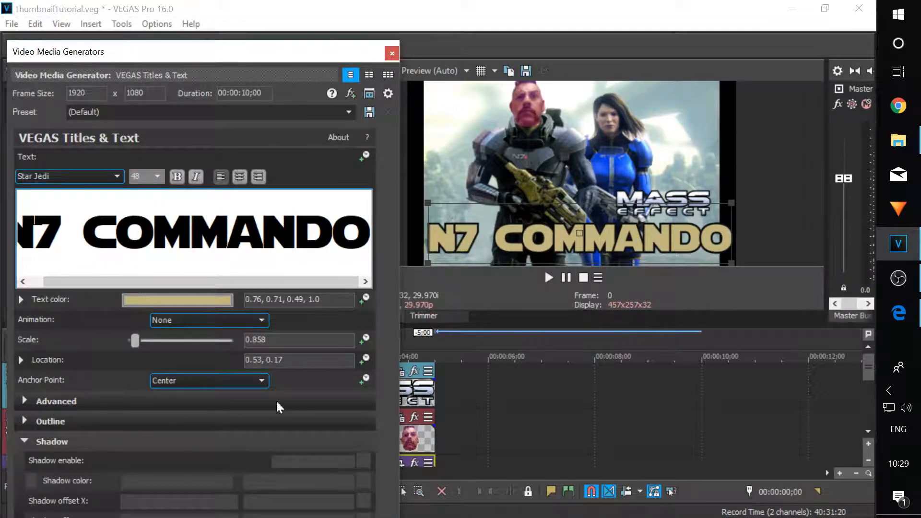
left_click_drag(390, 370, 402, 497)
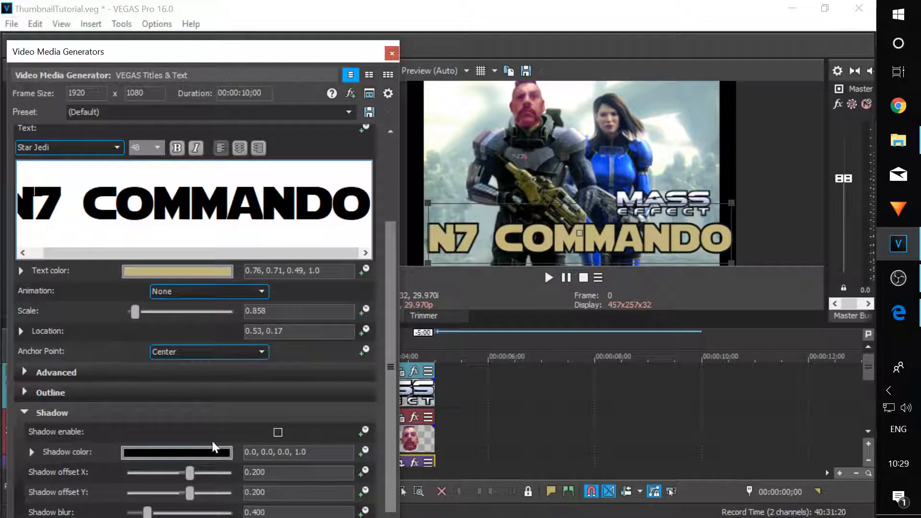
left_click(278, 433)
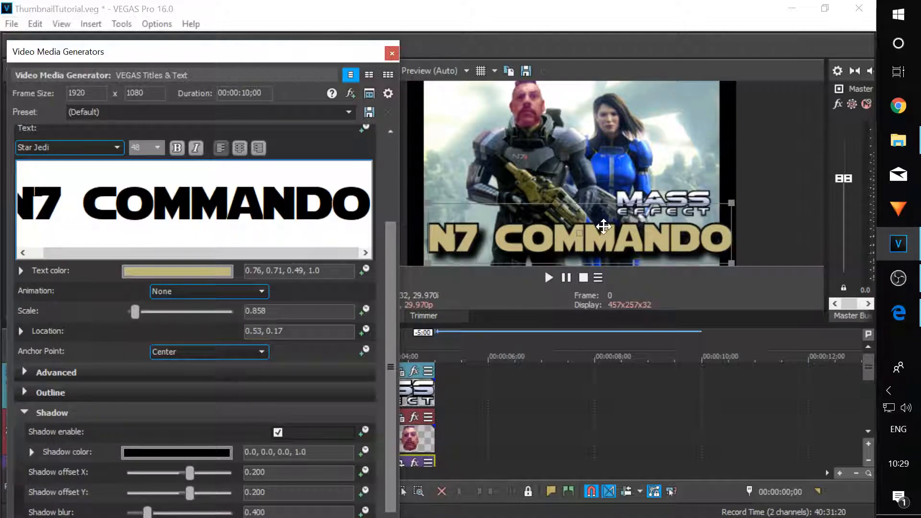
Step: Move the title to the top of the frame at about 0.53, 0.90 and place its track above the logo and face tracks
left_click_drag(593, 236, 603, 102)
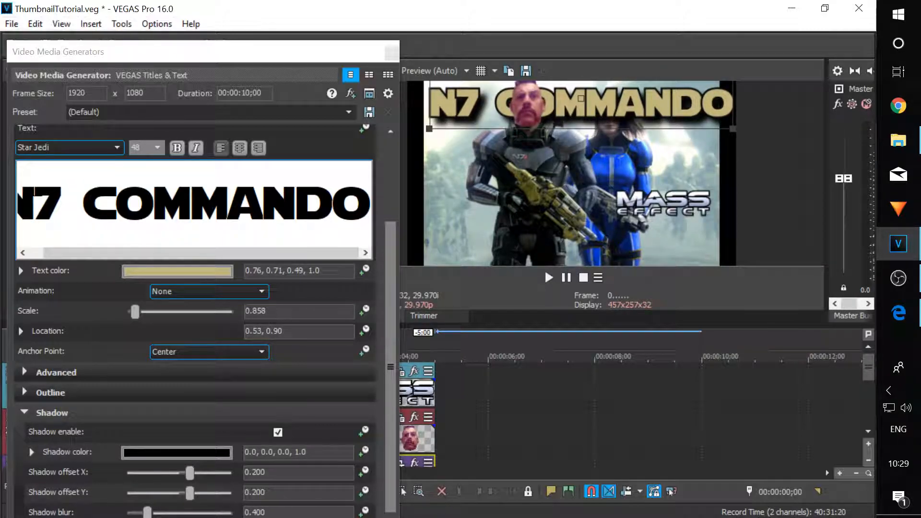
left_click(392, 53)
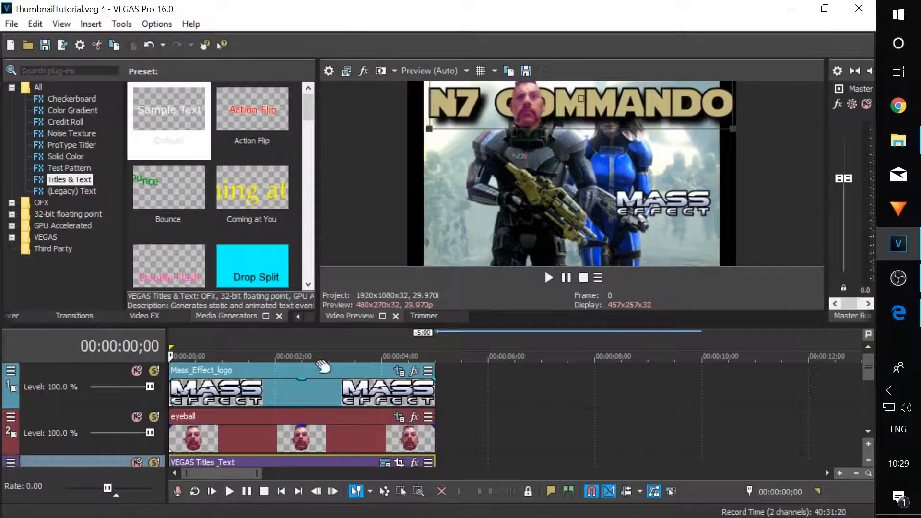
left_click_drag(70, 462, 62, 373)
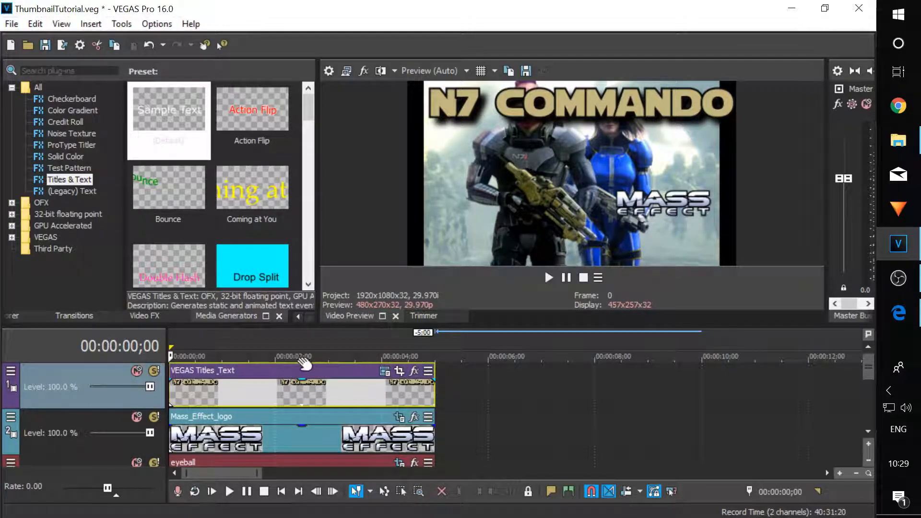
Step: Set the title's shadow offset X and Y to 0.080 and blur to 0.200, and reposition the title low in the frame at about 0.52, 0.19
left_click(385, 371)
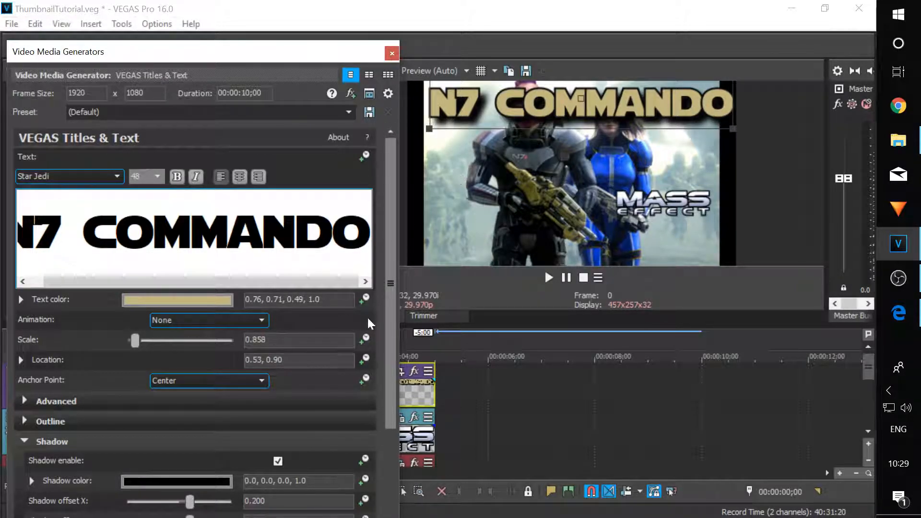
left_click(393, 462)
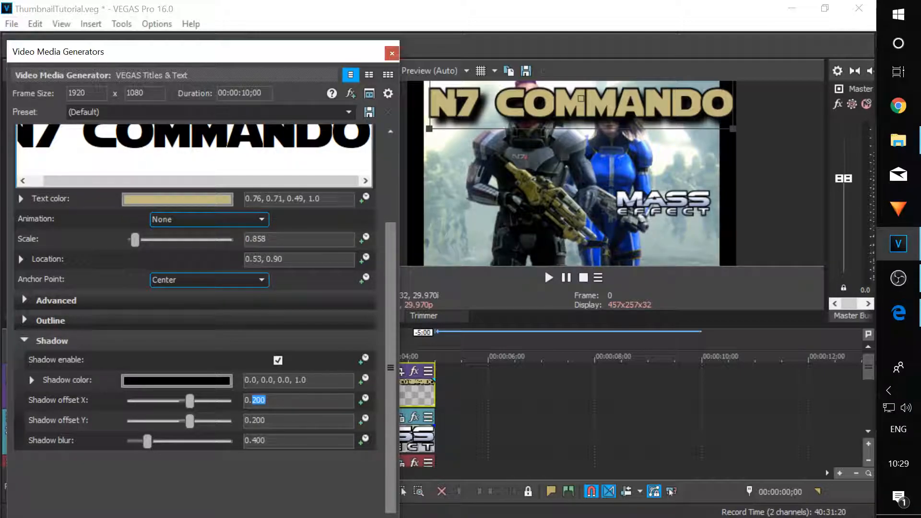
left_click_drag(252, 420, 267, 421)
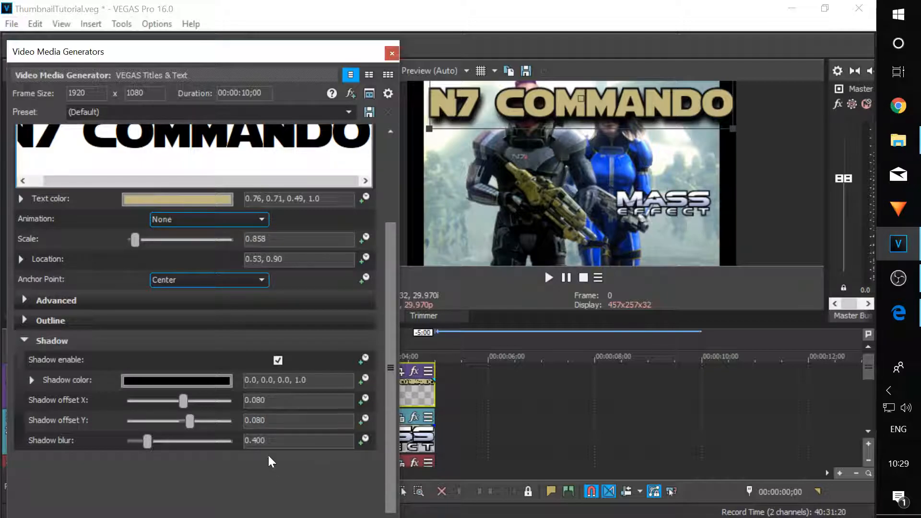
left_click_drag(252, 440, 267, 441)
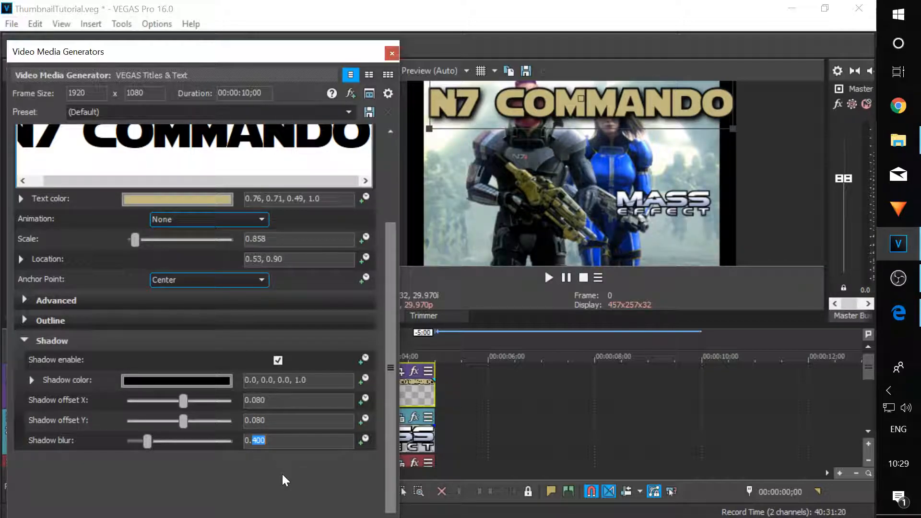
type("200")
key("Return")
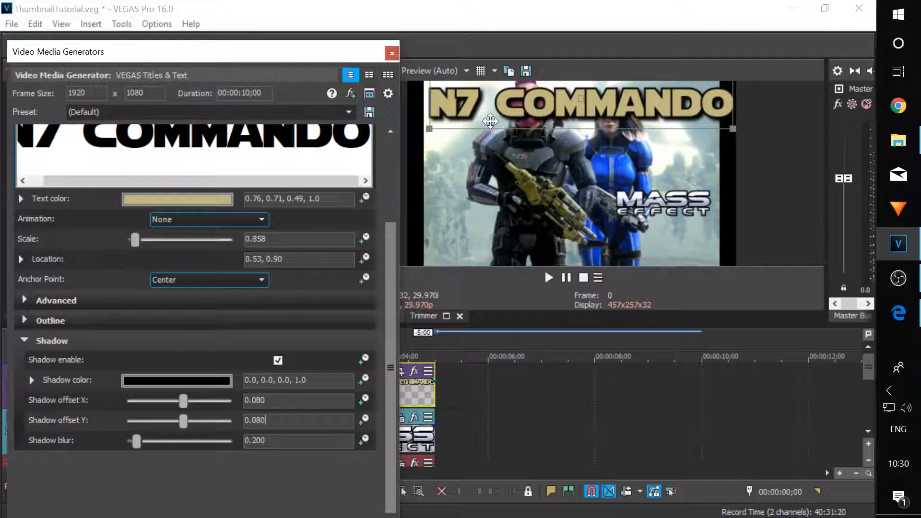
left_click_drag(518, 117, 503, 258)
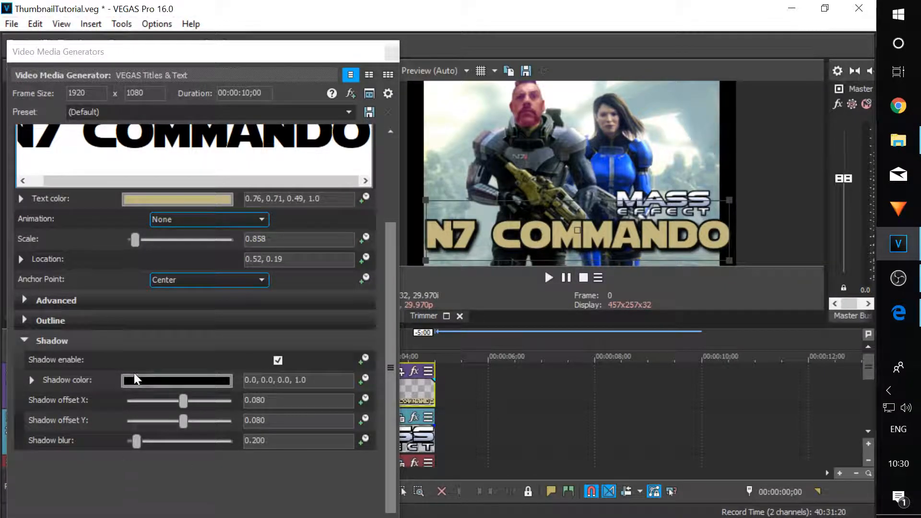
Step: Try the suit's blue 0.08, 0.32, 0.98 and the rifle's dark olive 0.31, 0.3, 0.09 as the title's shadow color
left_click(145, 384)
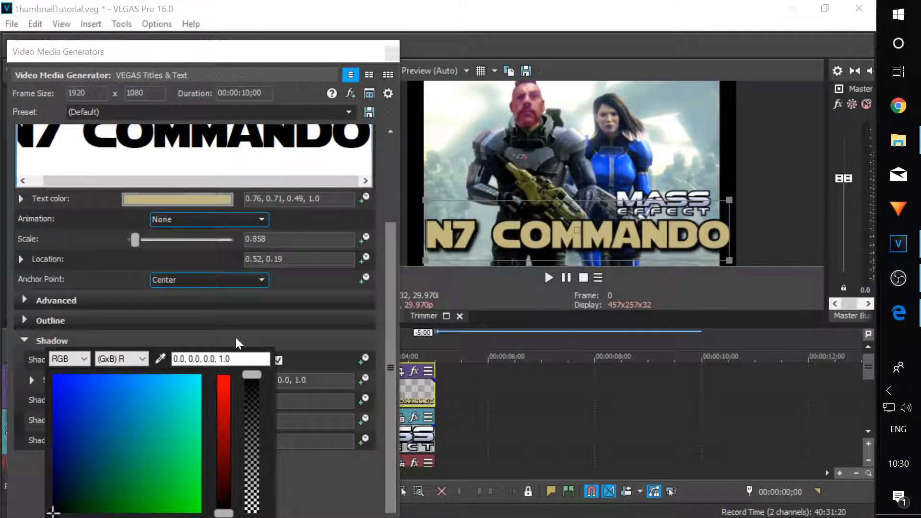
left_click(160, 359)
left_click(625, 159)
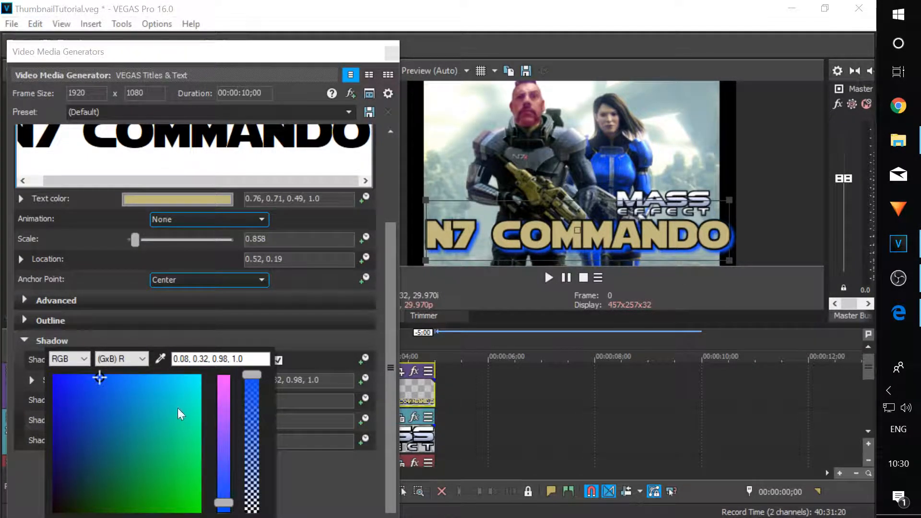
left_click(160, 359)
left_click(529, 187)
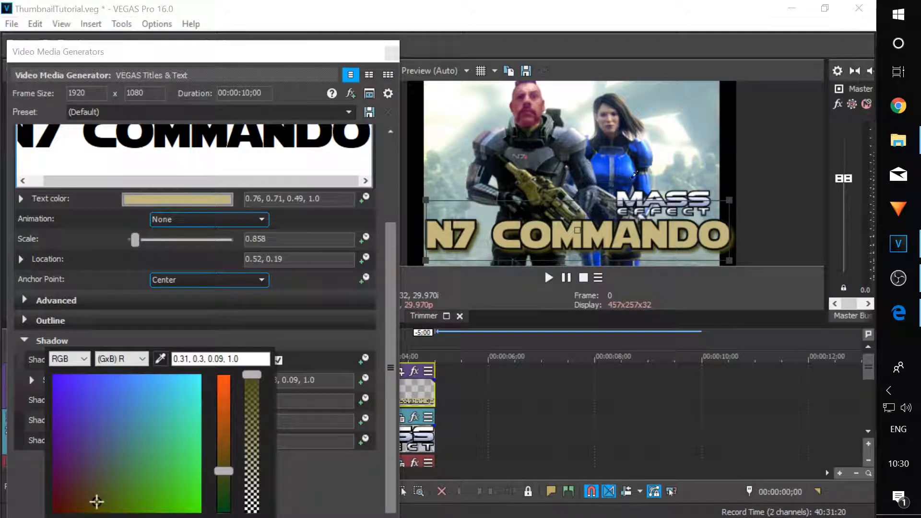
Step: Sample the shadow color from the Mass Effect logo to get a pale blue-white 0.87, 0.9, 1.0 and close the title settings
left_click(704, 195)
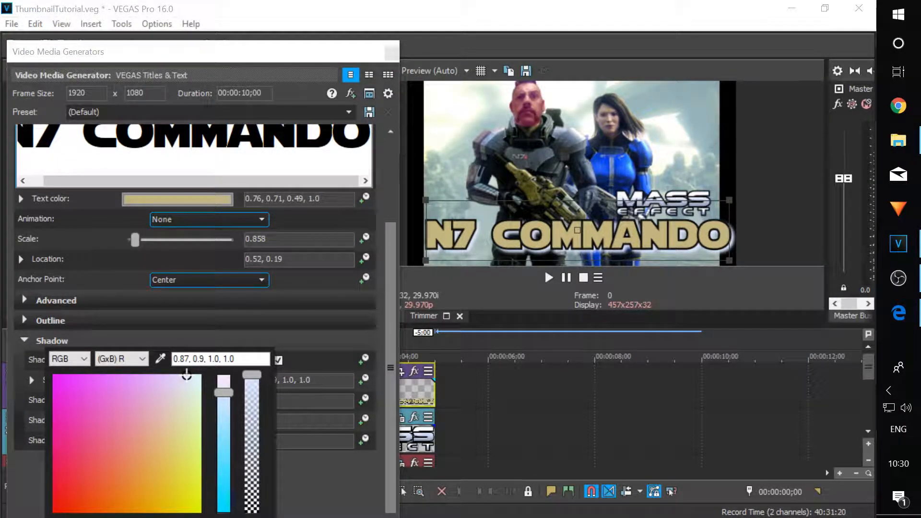
left_click(392, 57)
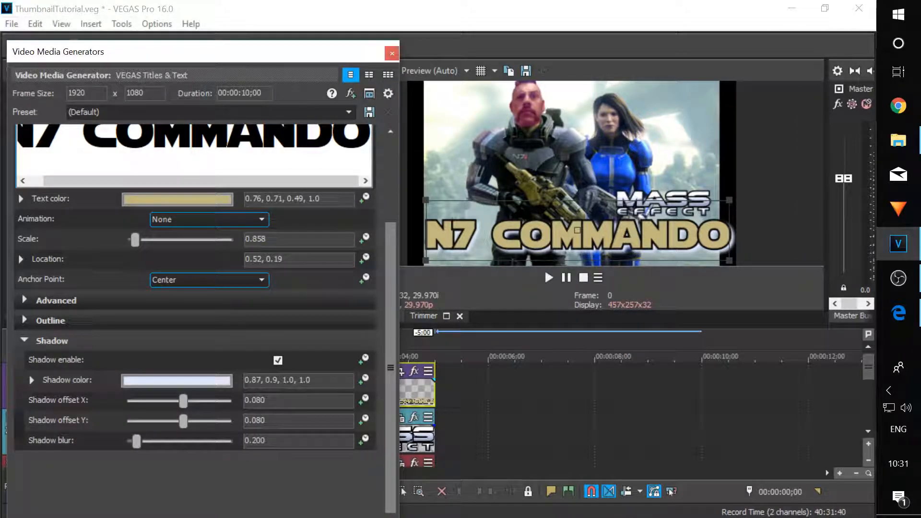
left_click(393, 52)
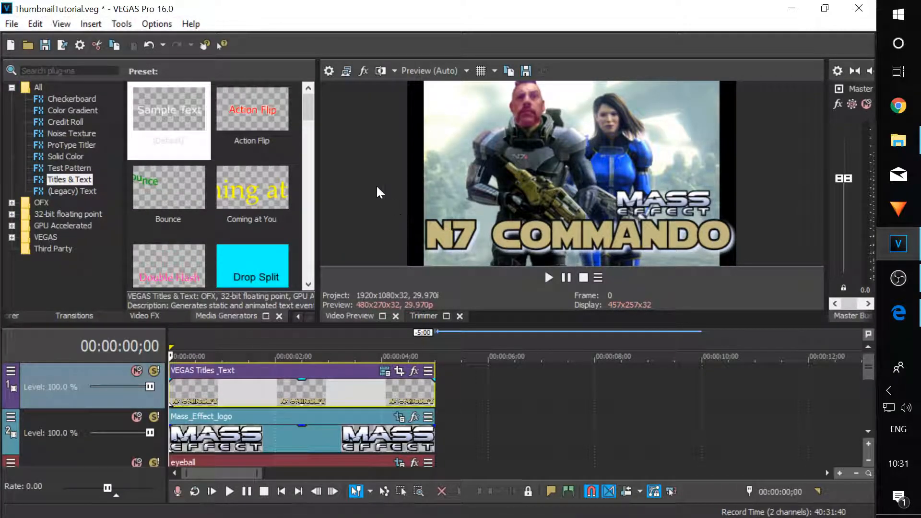
Step: Save a snapshot of the preview frame as 26.jpg in the Thumbnails folder
left_click(527, 70)
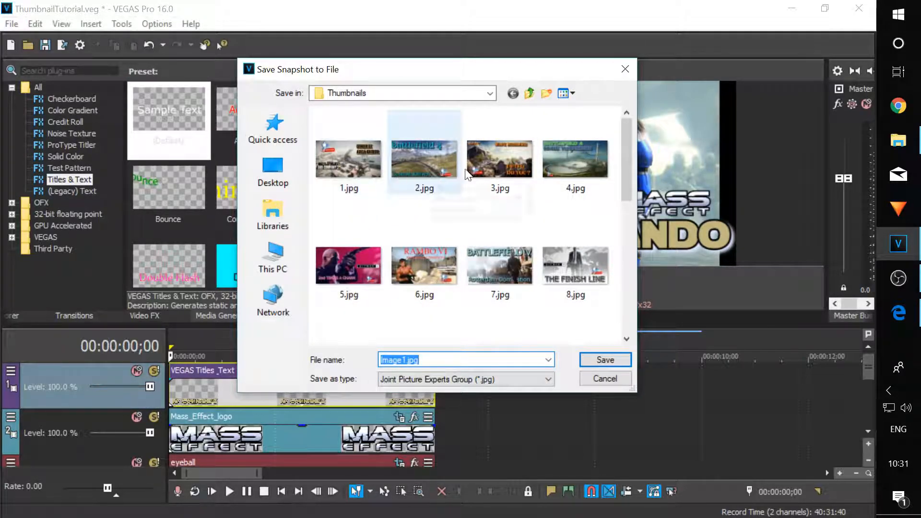
scroll(358, 202, "down", 5)
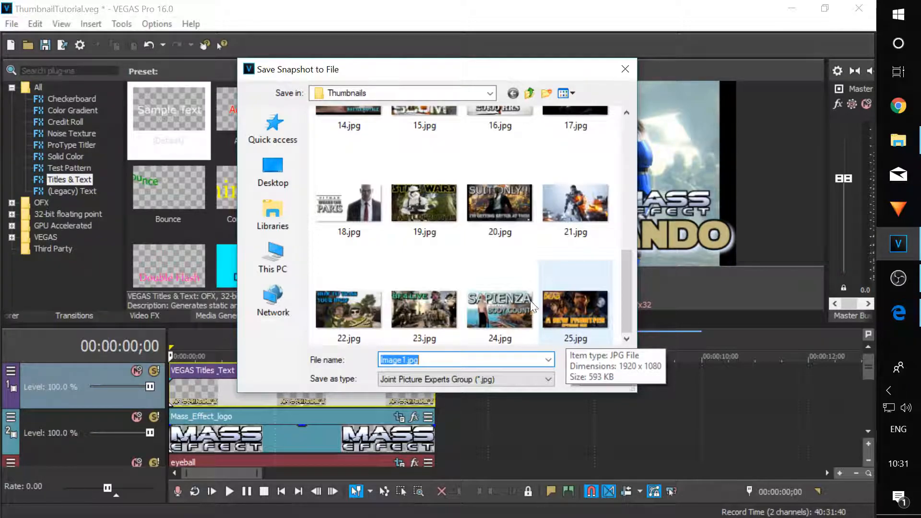
left_click_drag(407, 360, 375, 363)
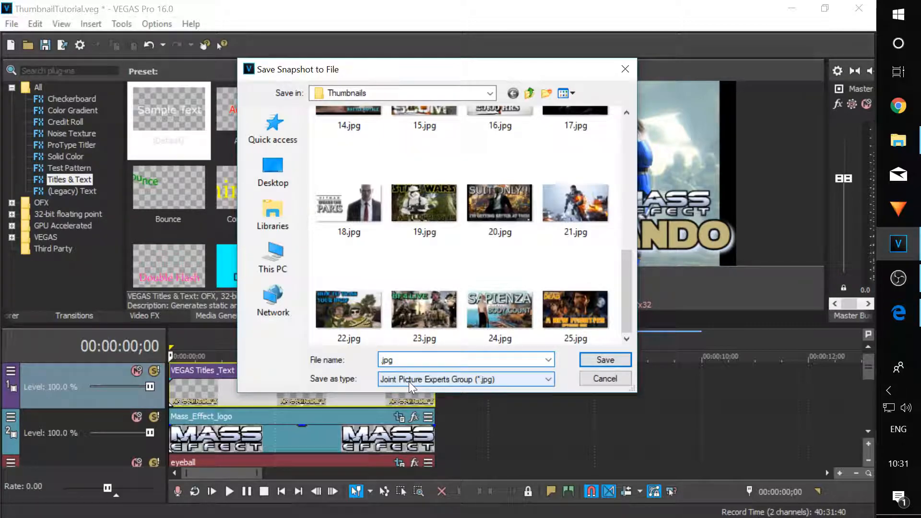
type("26")
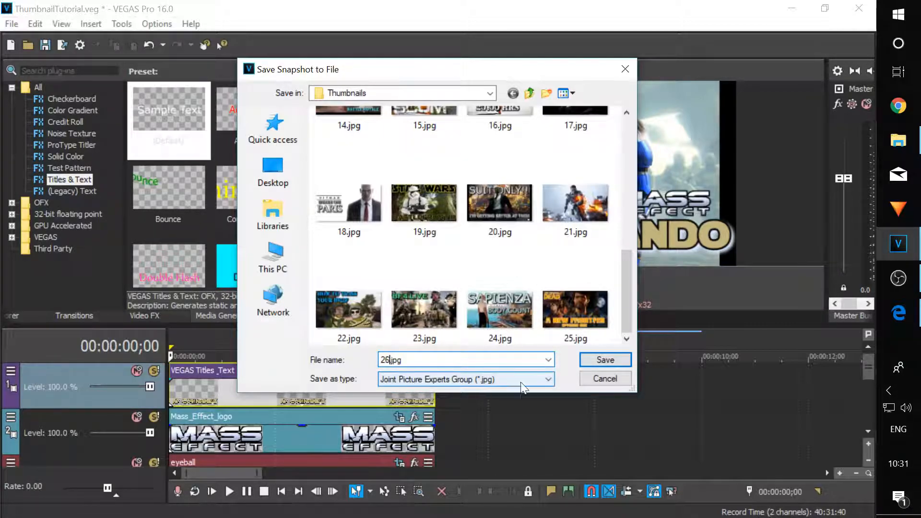
left_click(603, 360)
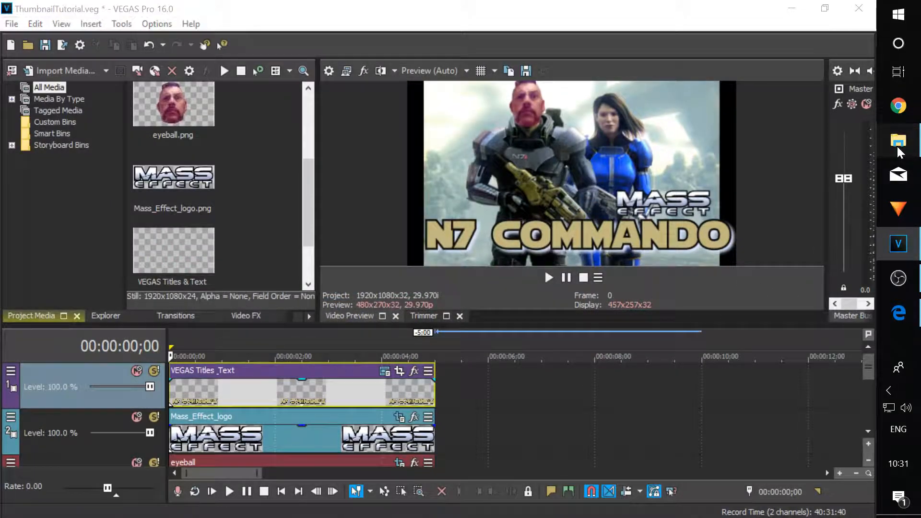
Step: Switch to File Explorer and open 26.jpg from the YouTube Channel > Thumbnails folder on drive D to inspect the thumbnail
left_click(898, 140)
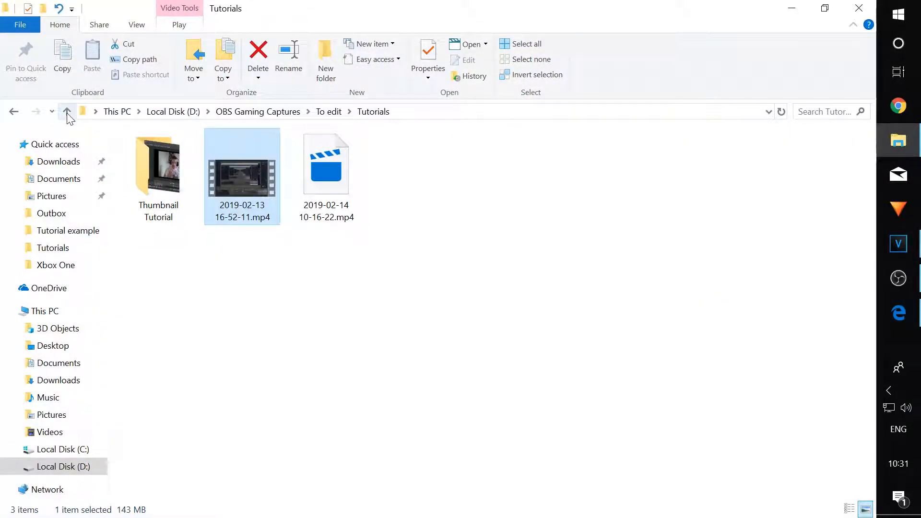
left_click(63, 467)
left_click(148, 419)
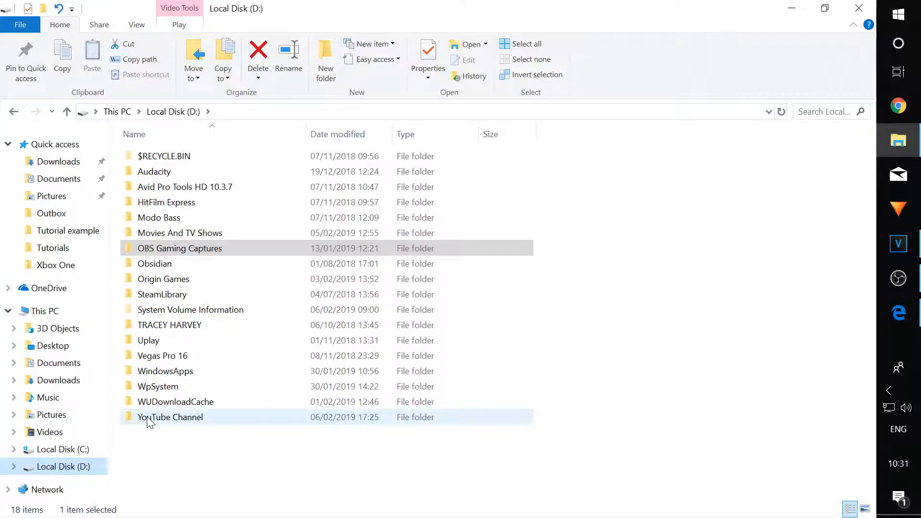
left_click(147, 418)
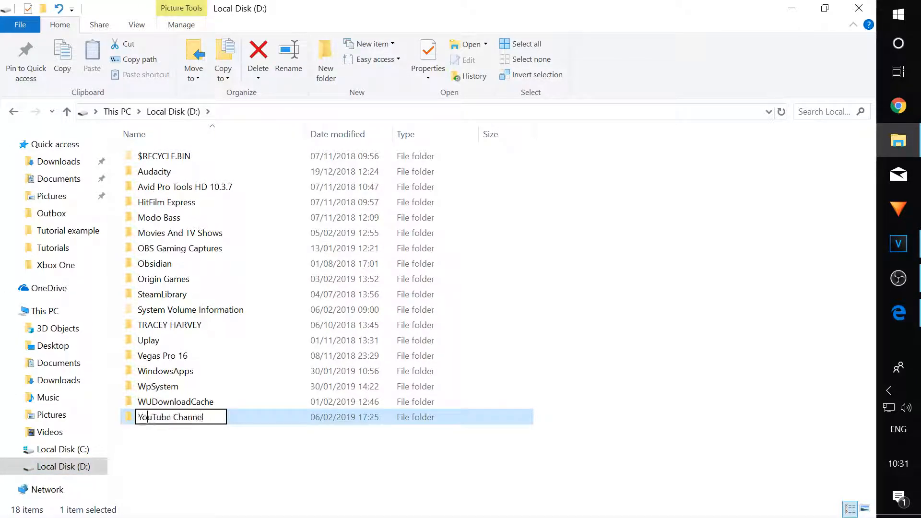
left_click(160, 433)
double_click(156, 423)
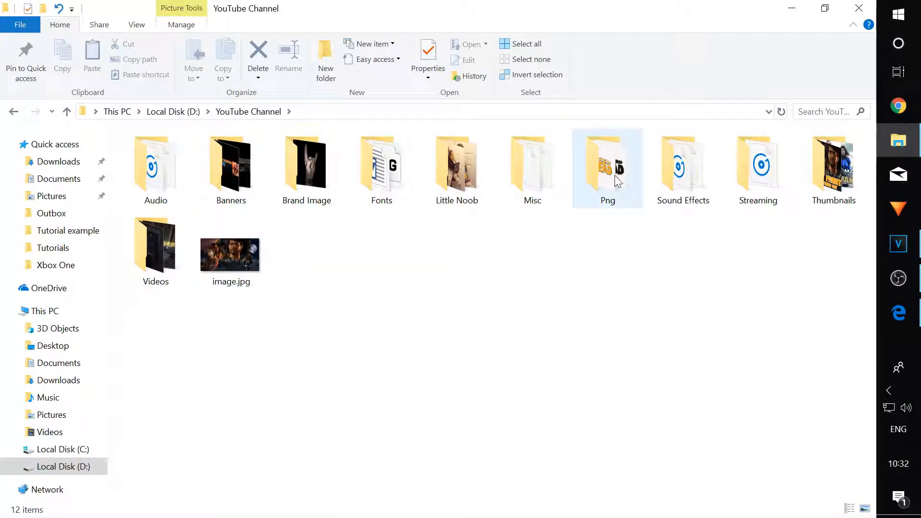
double_click(834, 166)
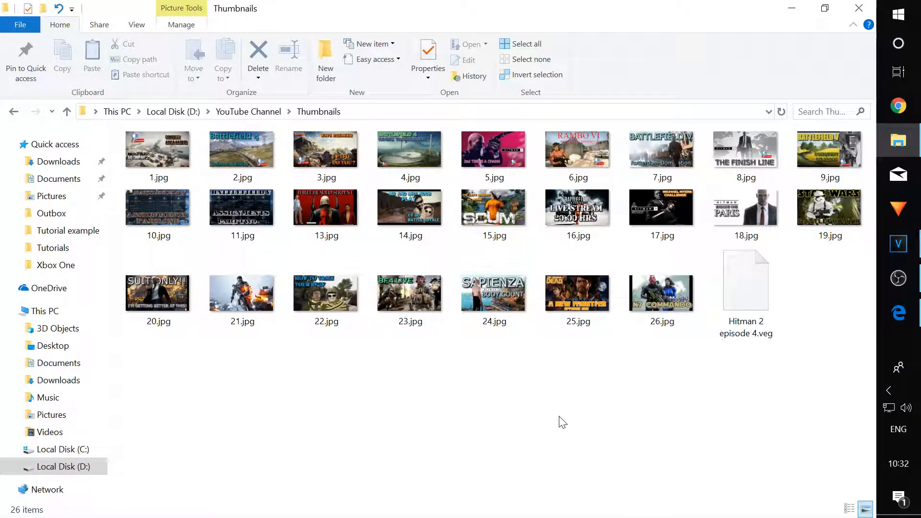
double_click(654, 293)
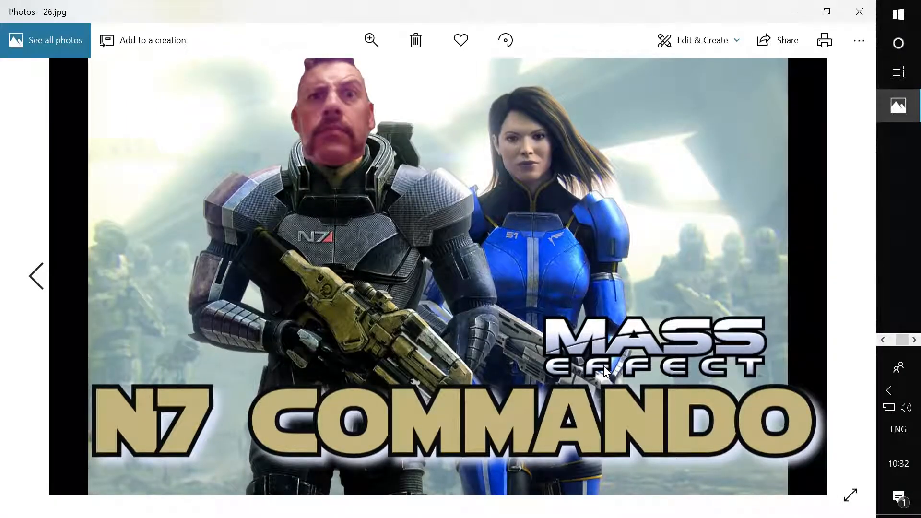